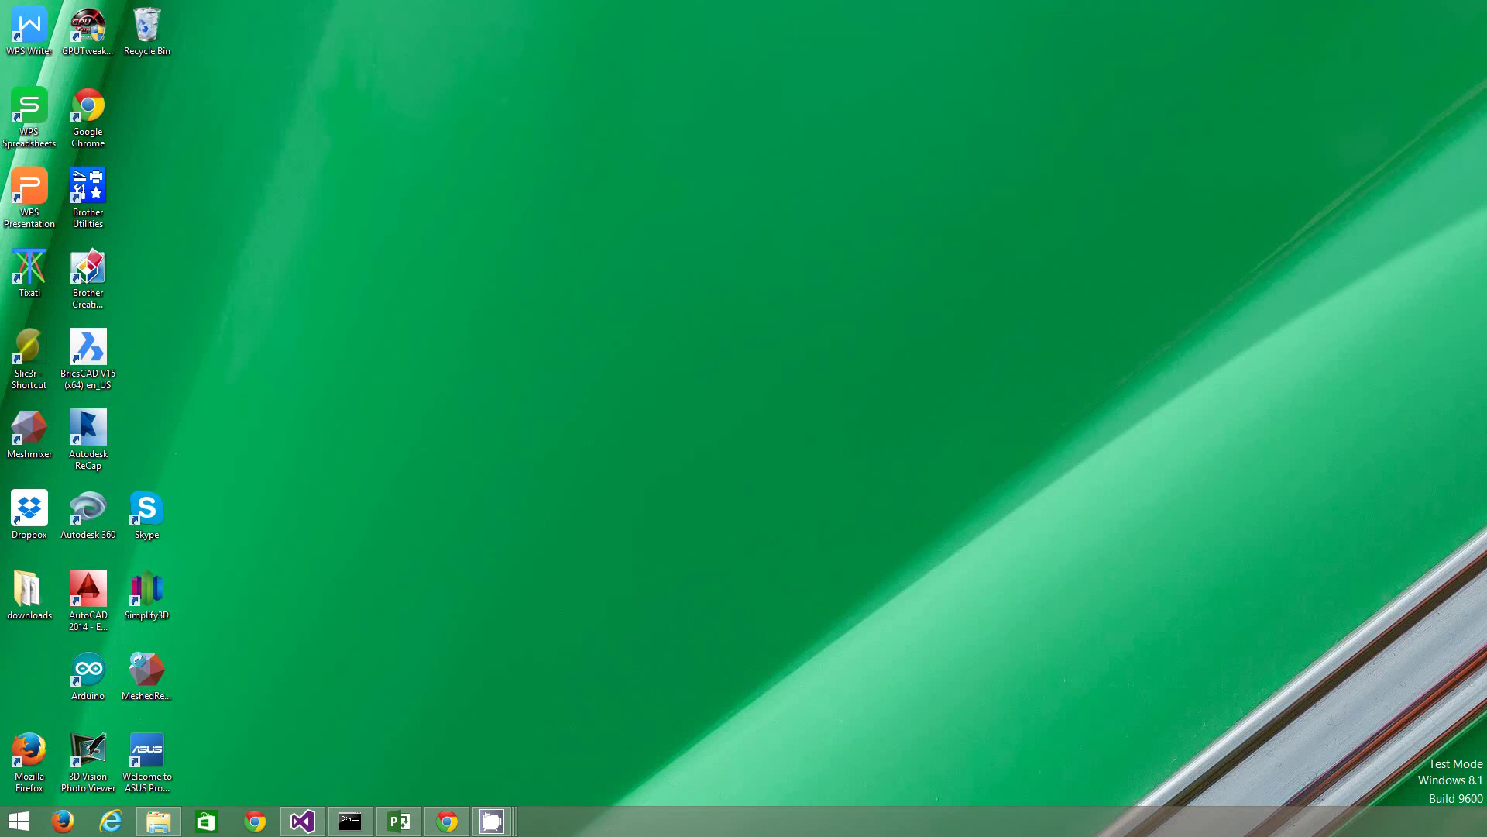
Launch BricsCAD V15 and start a blank metric 2D Drafting drawing, Drawing1.
click(19, 820)
click(106, 611)
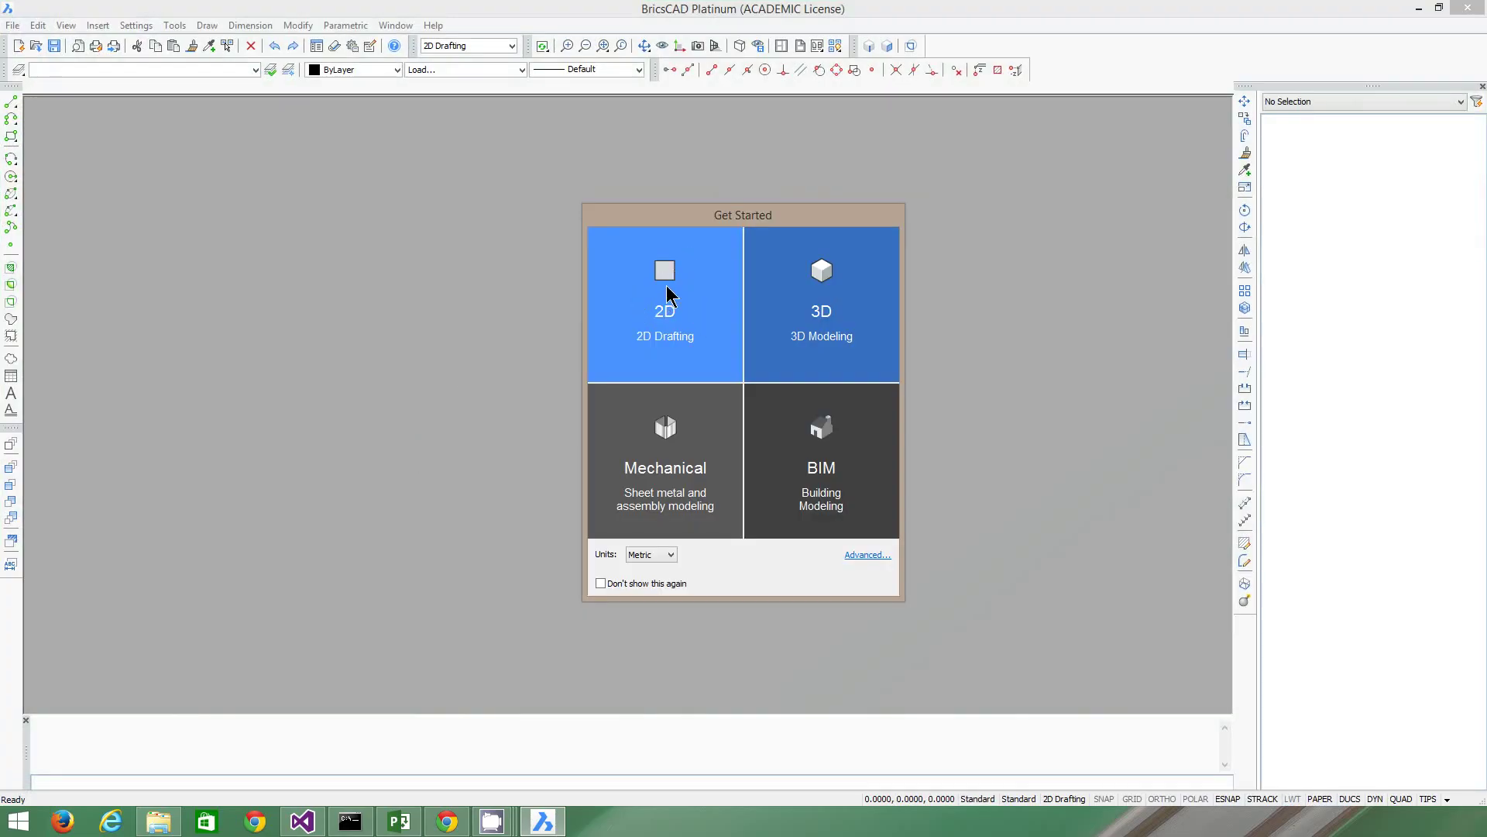
click(660, 555)
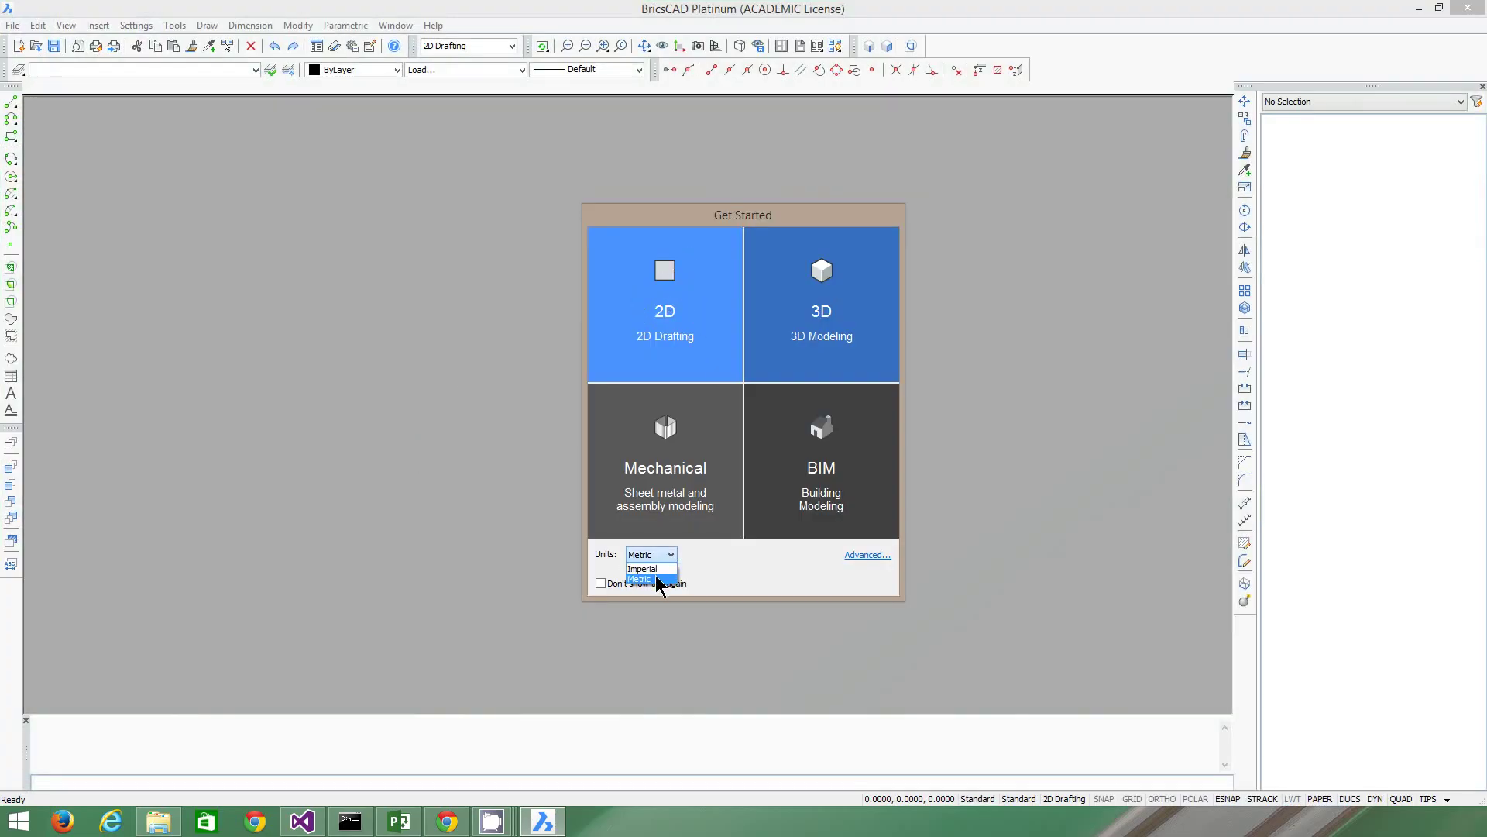
click(655, 578)
click(669, 319)
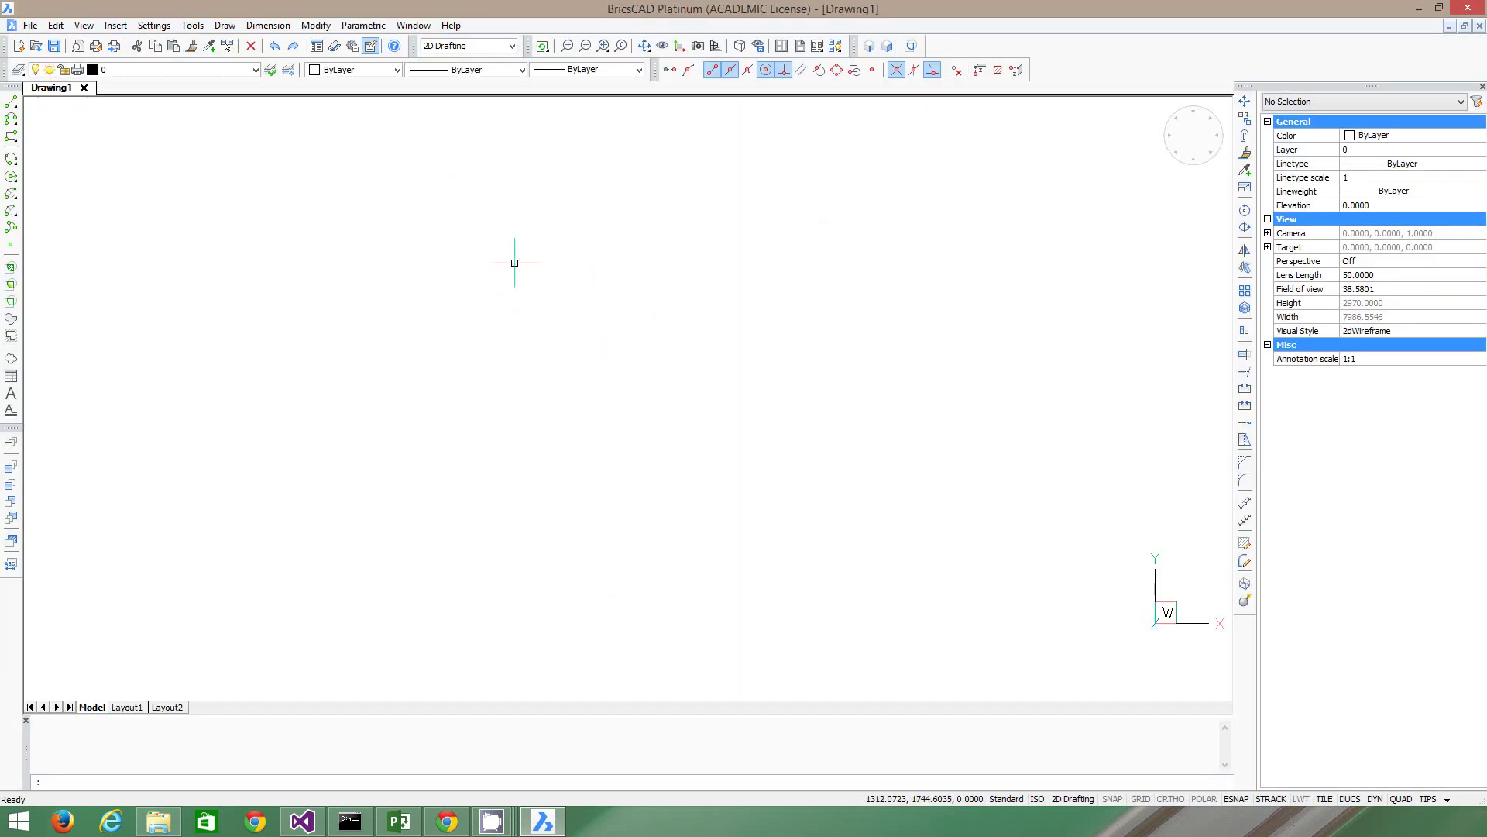
Start a line with Ortho on and draw the first 50-unit edge.
click(10, 103)
click(346, 259)
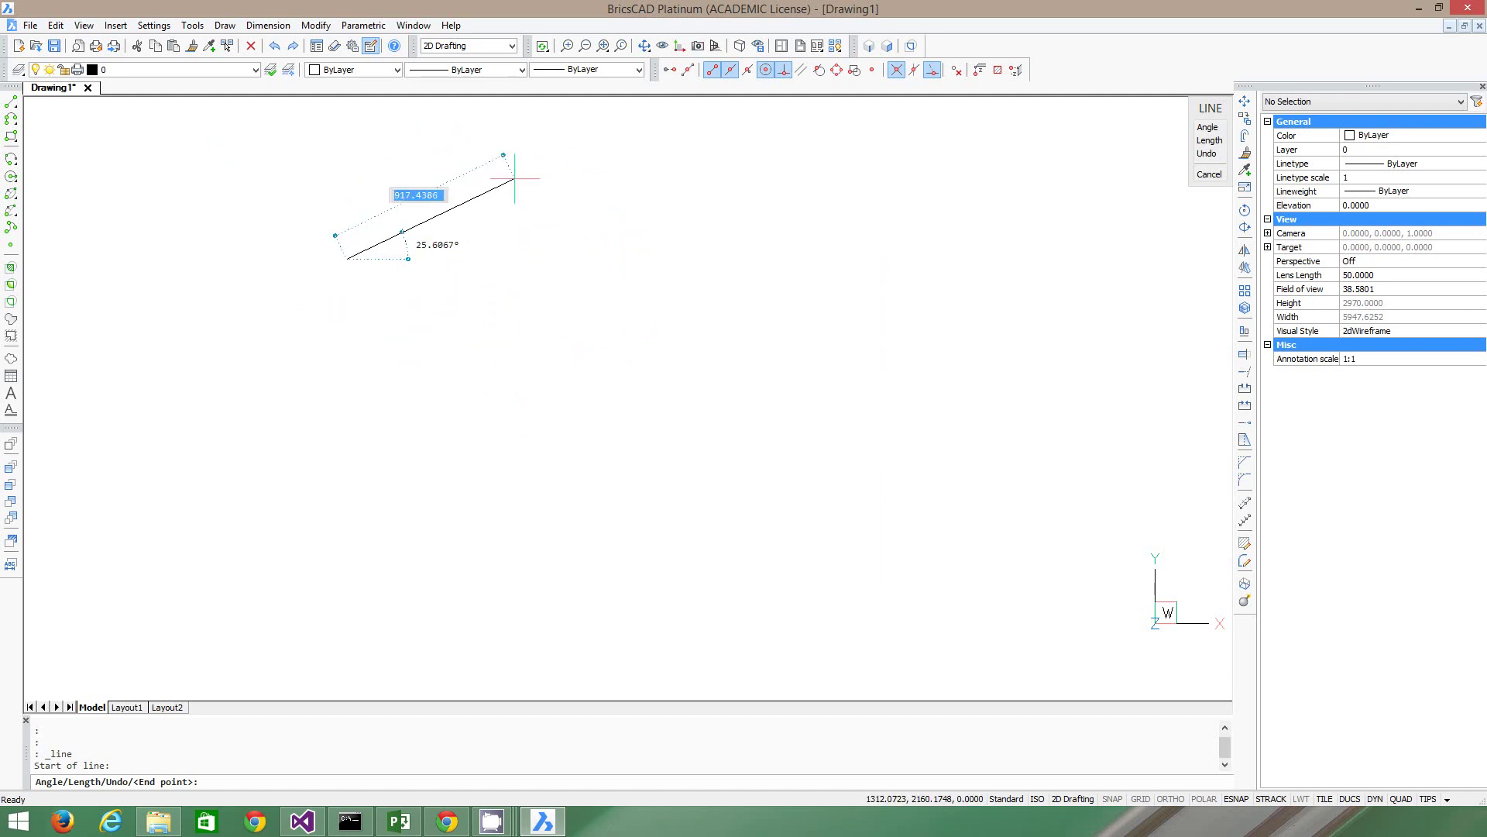
click(1170, 800)
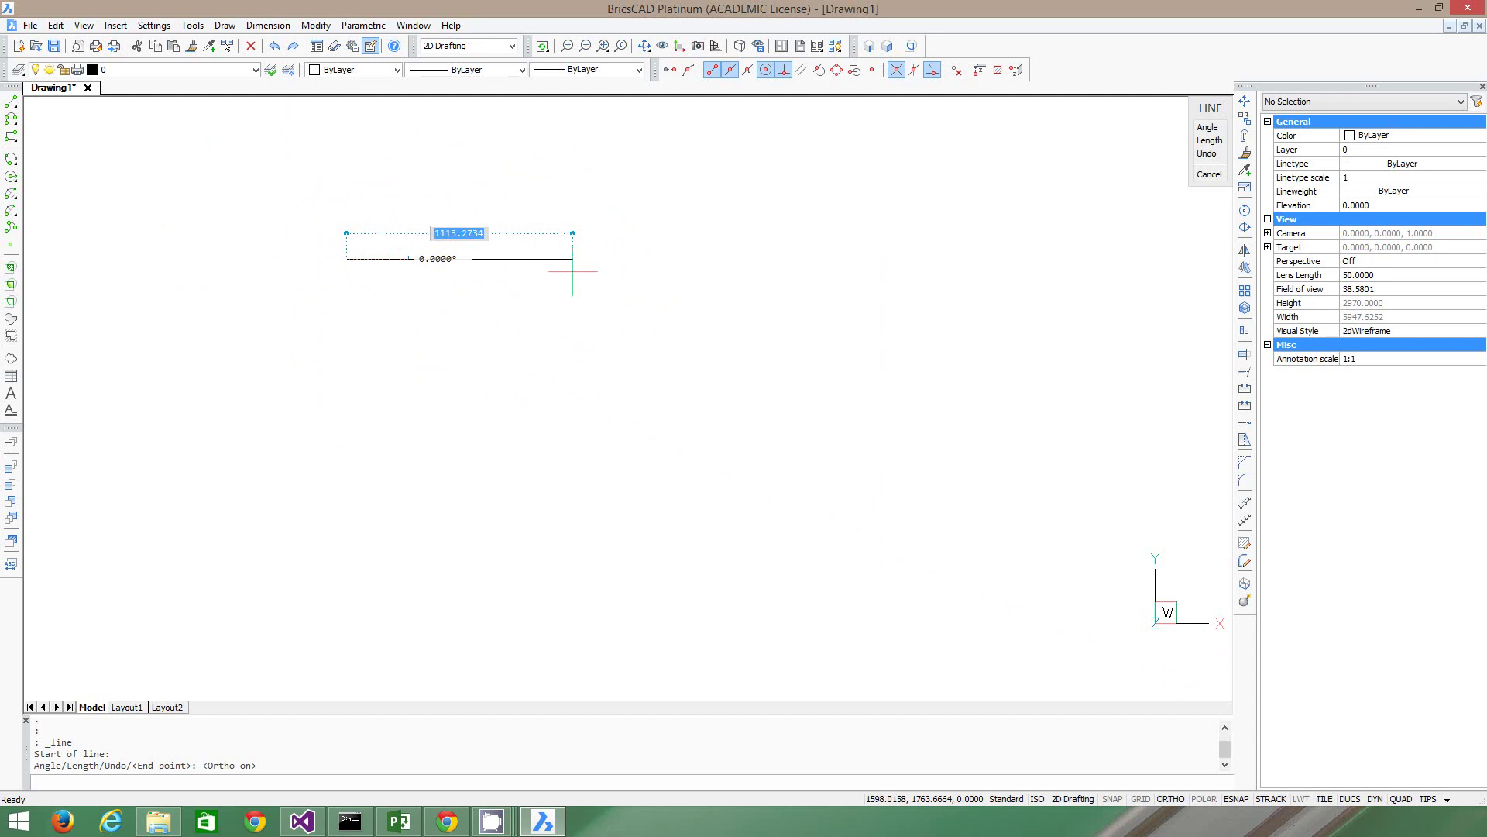
text(50)
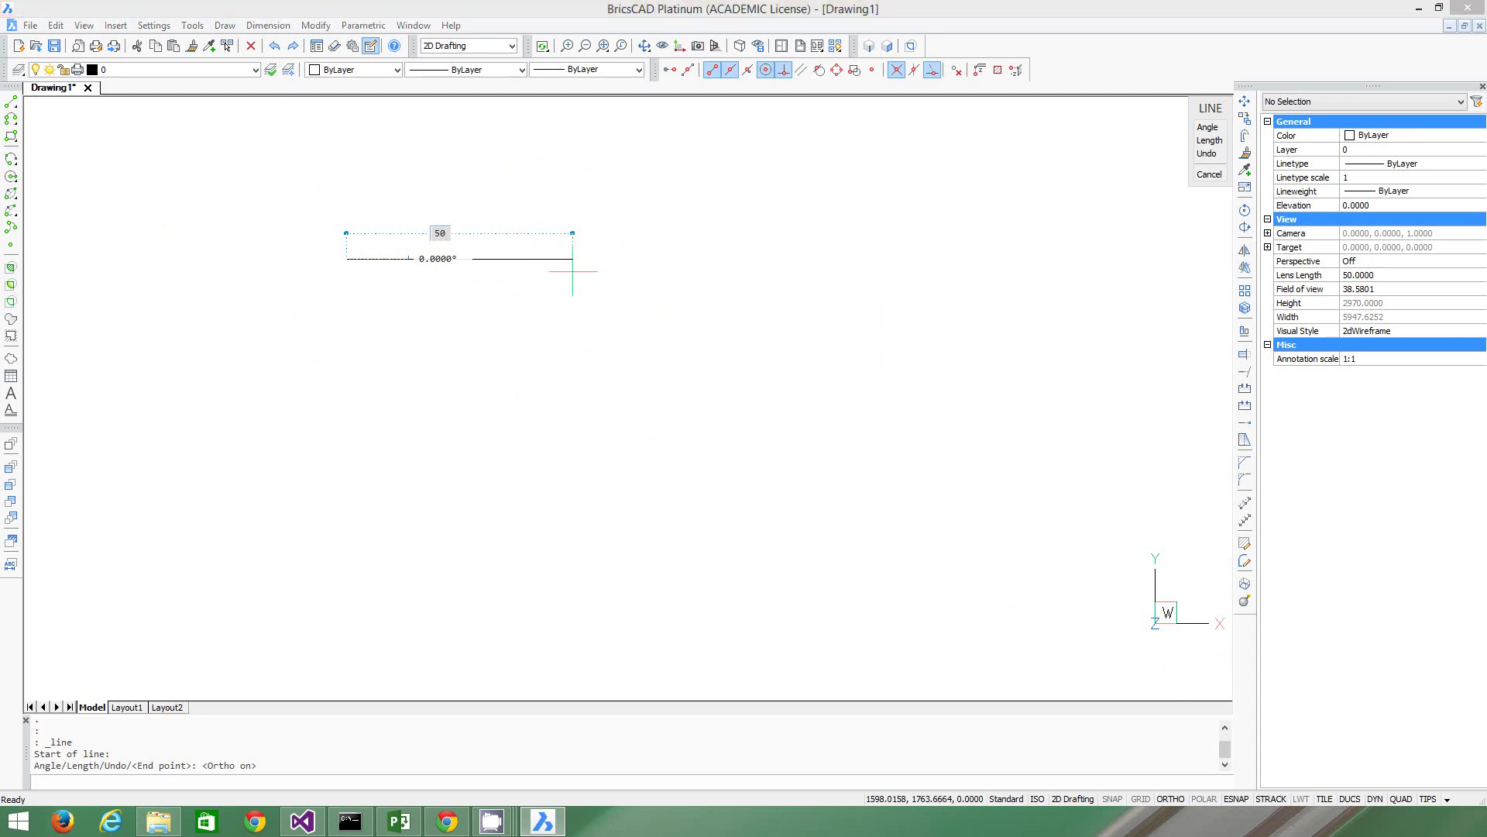
key(Return)
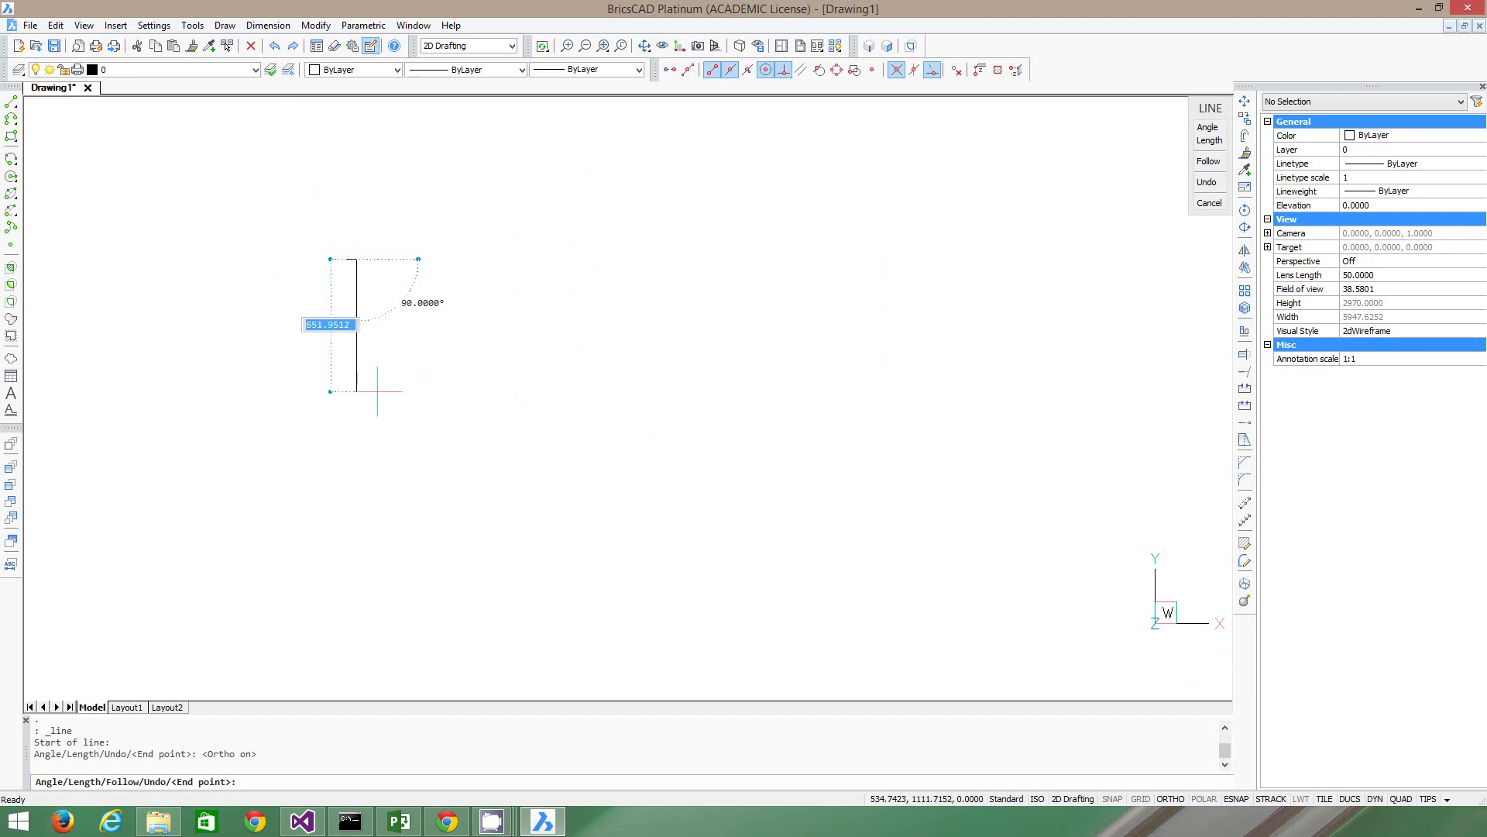
Draw the remaining three 50-unit sides to close the square.
scroll(325, 288, up, 4)
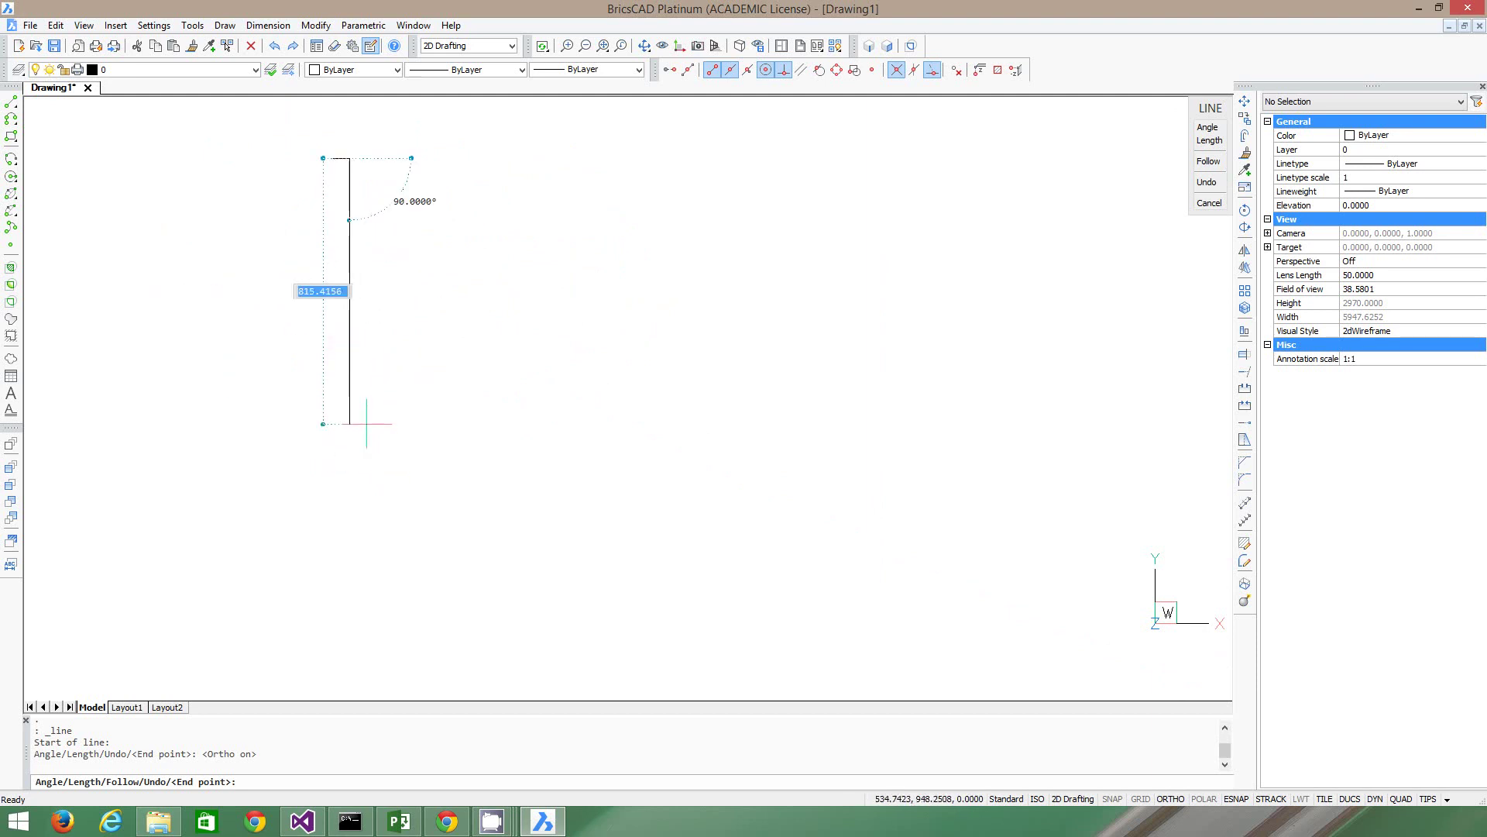
scroll(346, 158, up, 12)
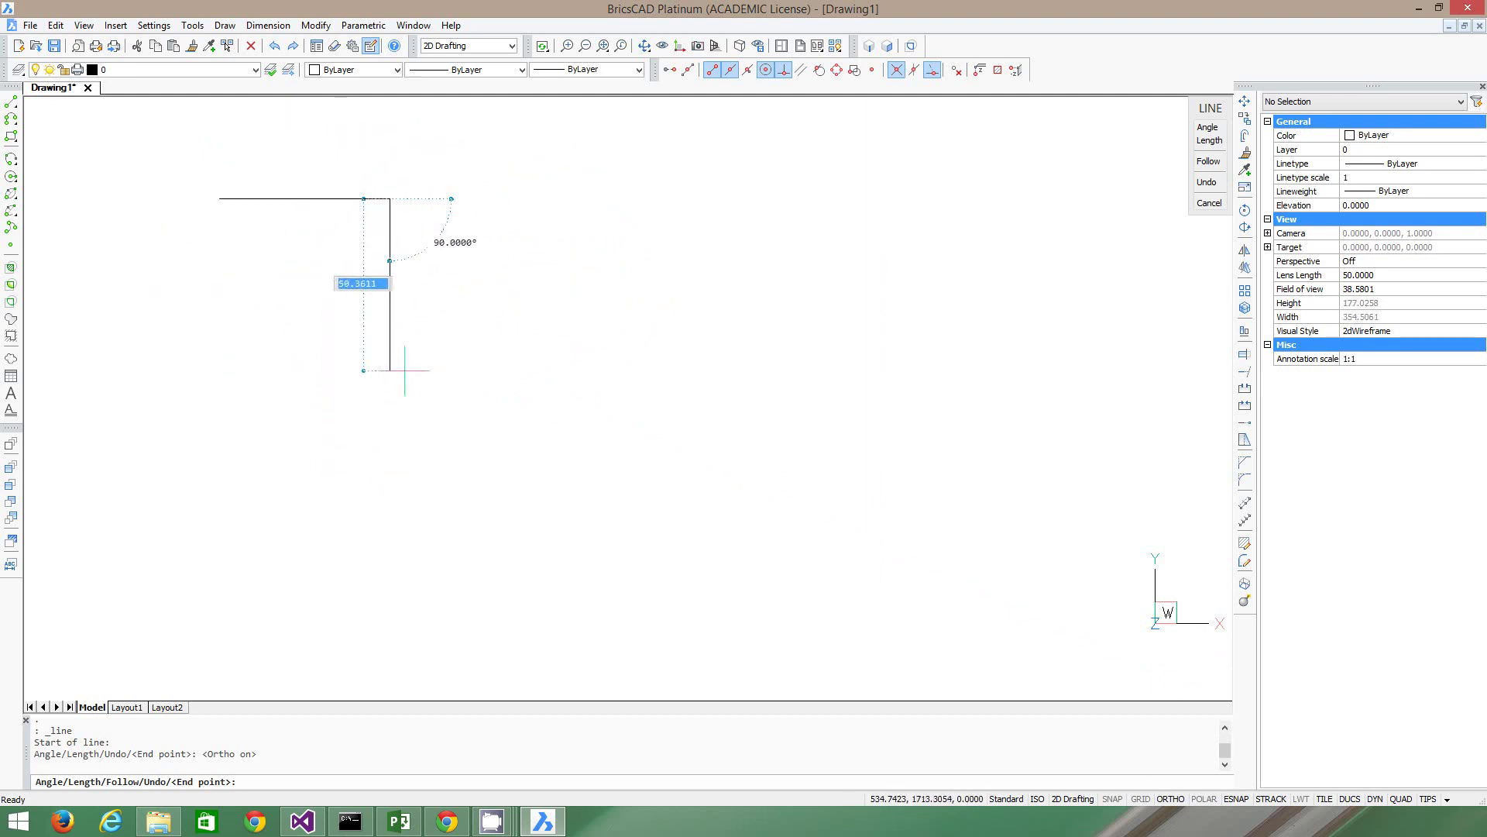
text(50)
key(Return)
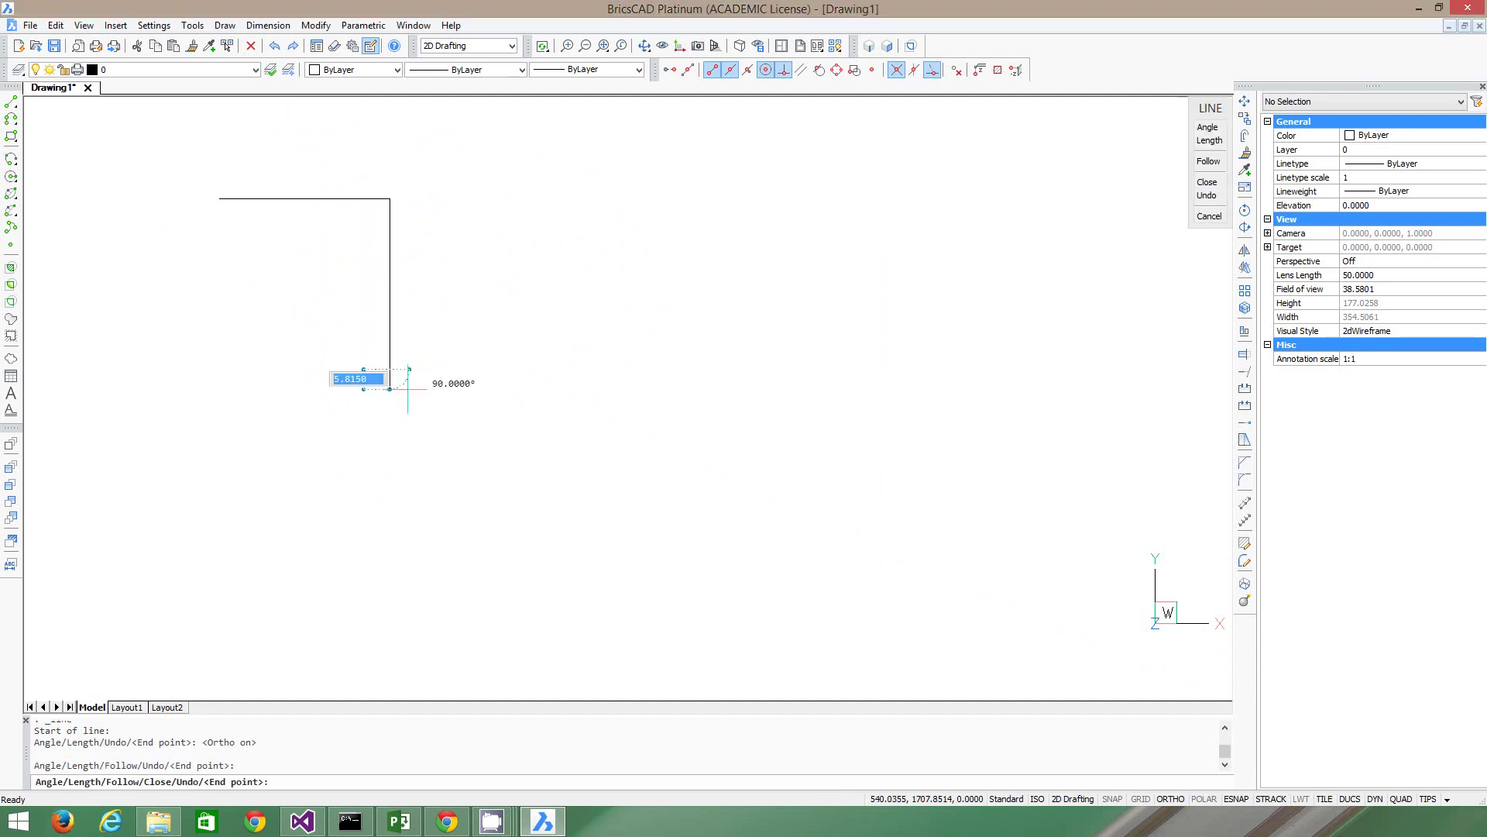
text(50)
key(Return)
text(50)
key(Return)
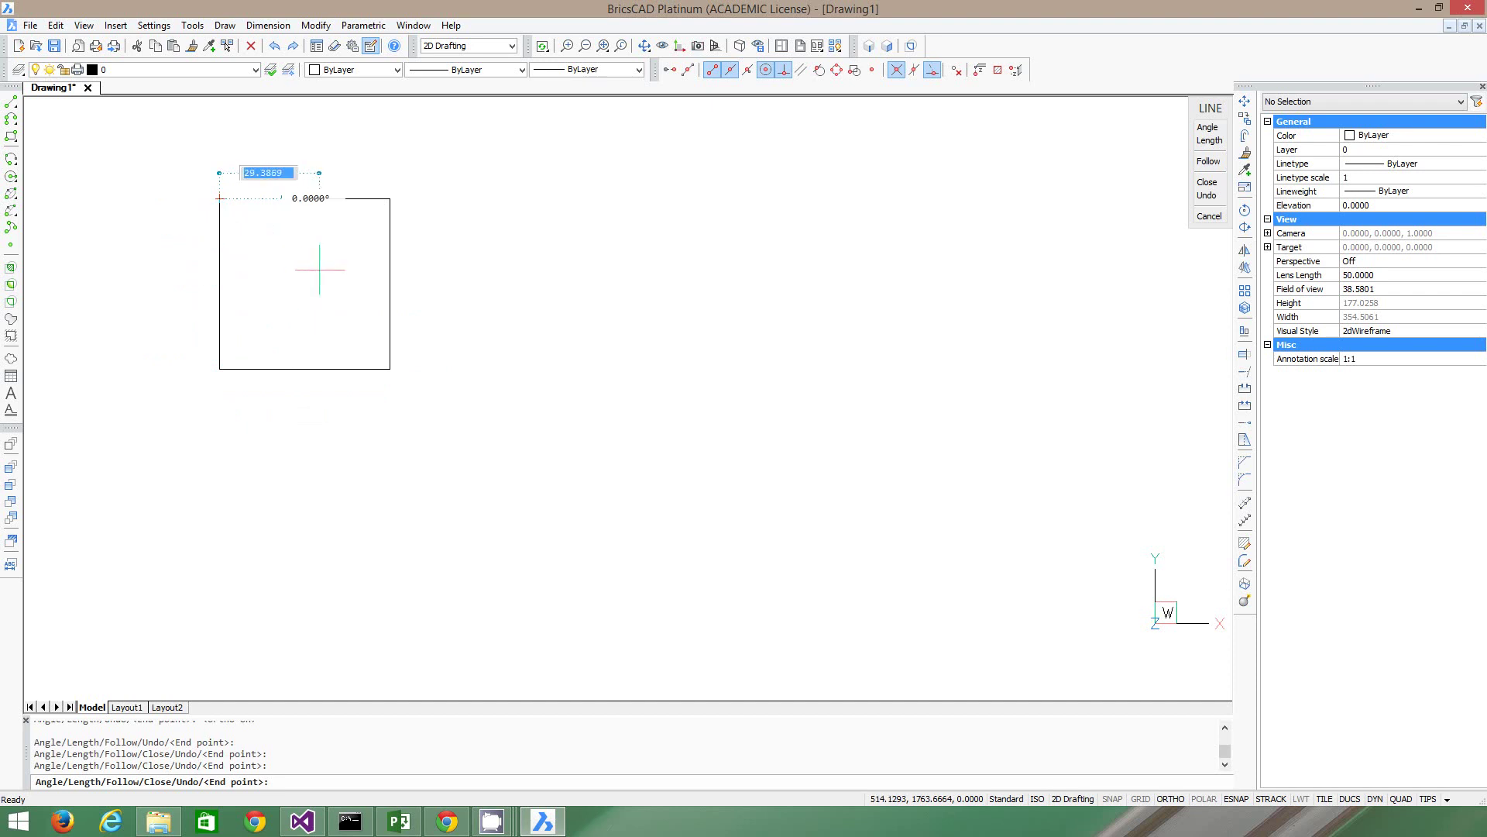
key(Escape)
scroll(135, 167, up, 4)
scroll(314, 220, down, 2)
scroll(491, 421, up, 2)
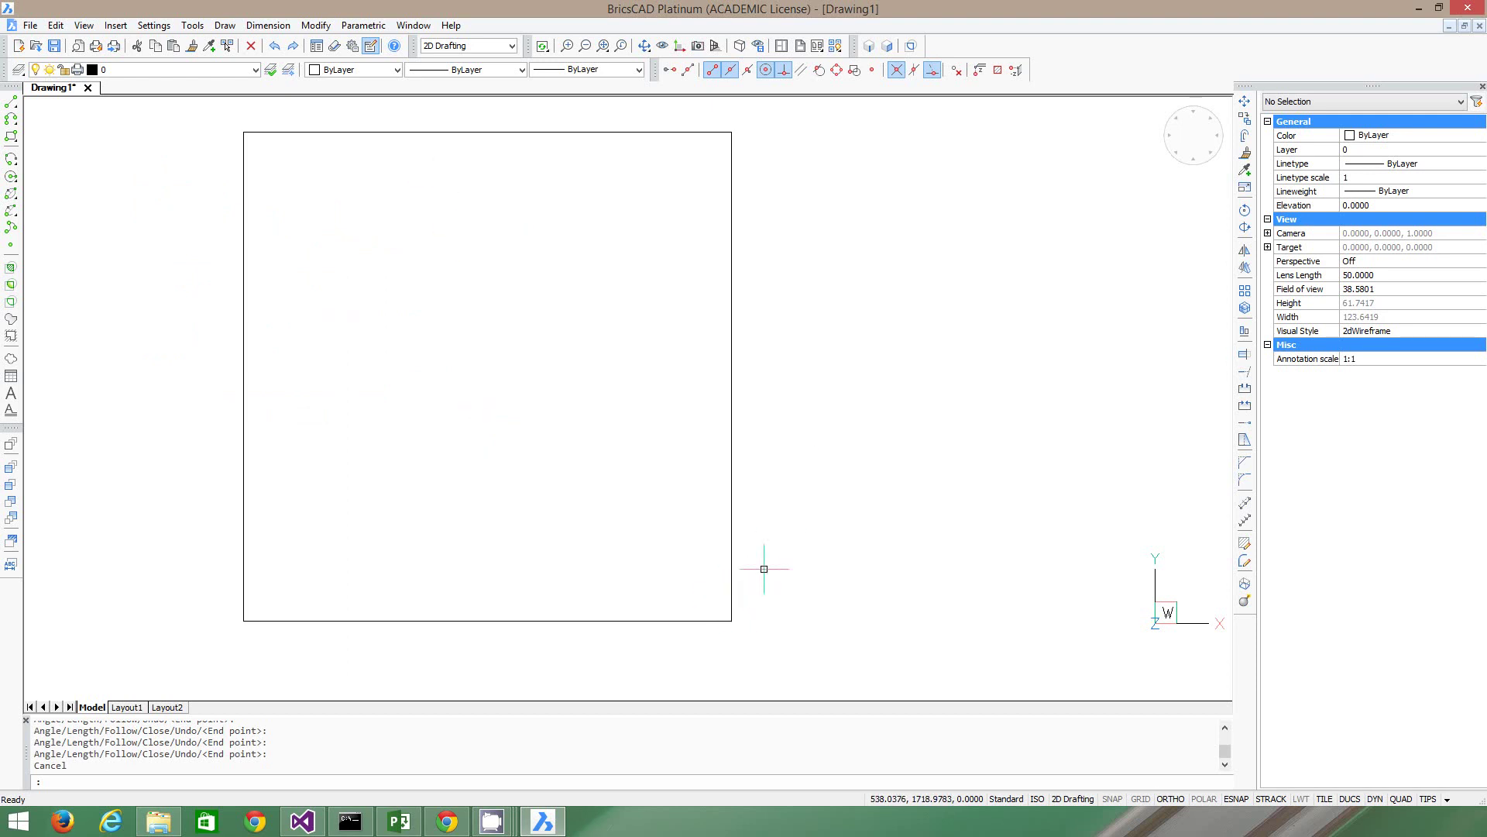
Fillet the corner between the right and bottom edges with radius 10.
click(1245, 480)
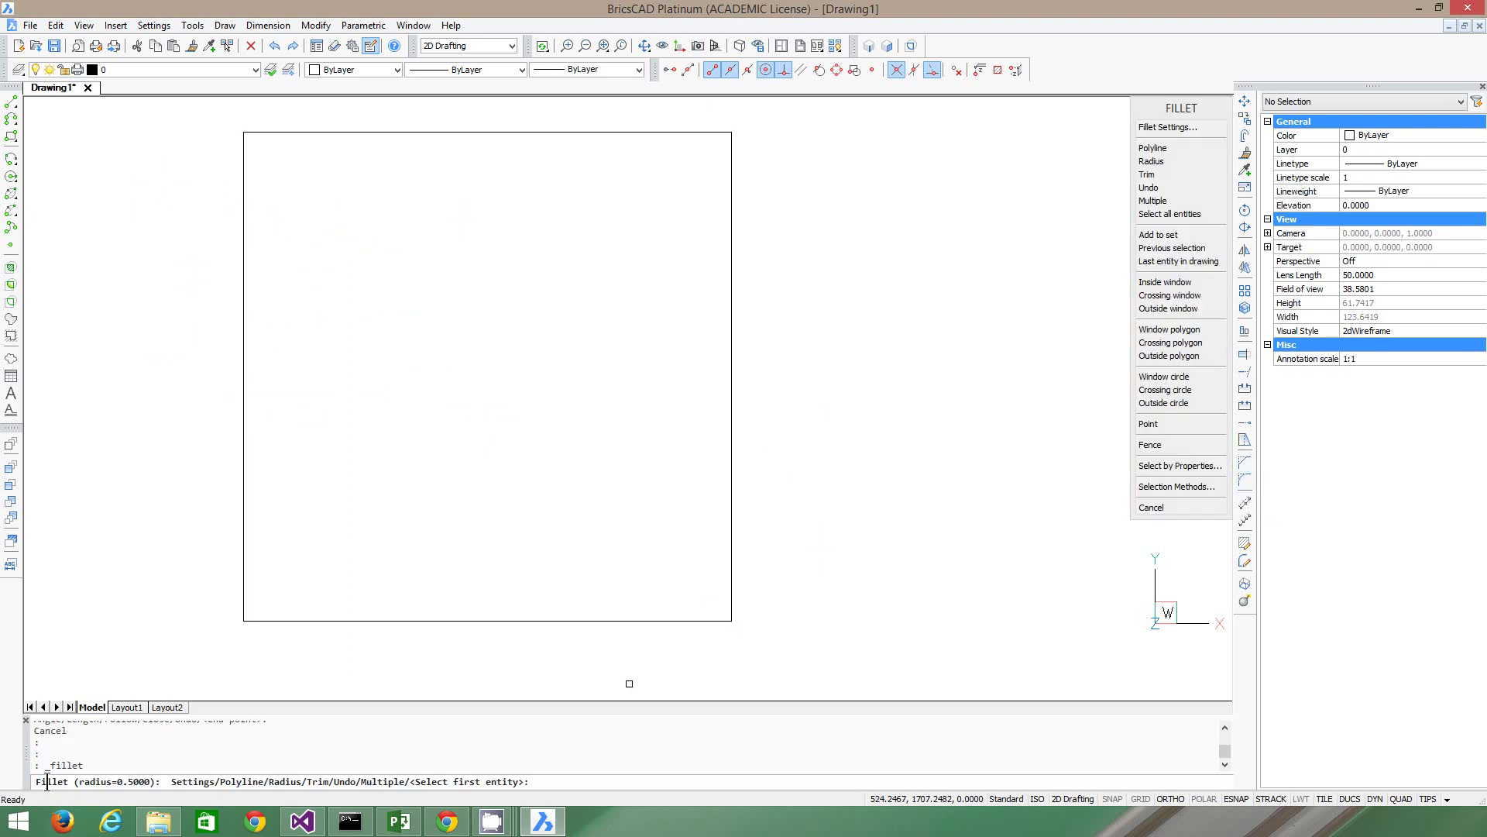
mouse_move(38, 783)
mouse_down()
mouse_move(269, 784)
mouse_move(40, 782)
mouse_up()
text(r)
key(Return)
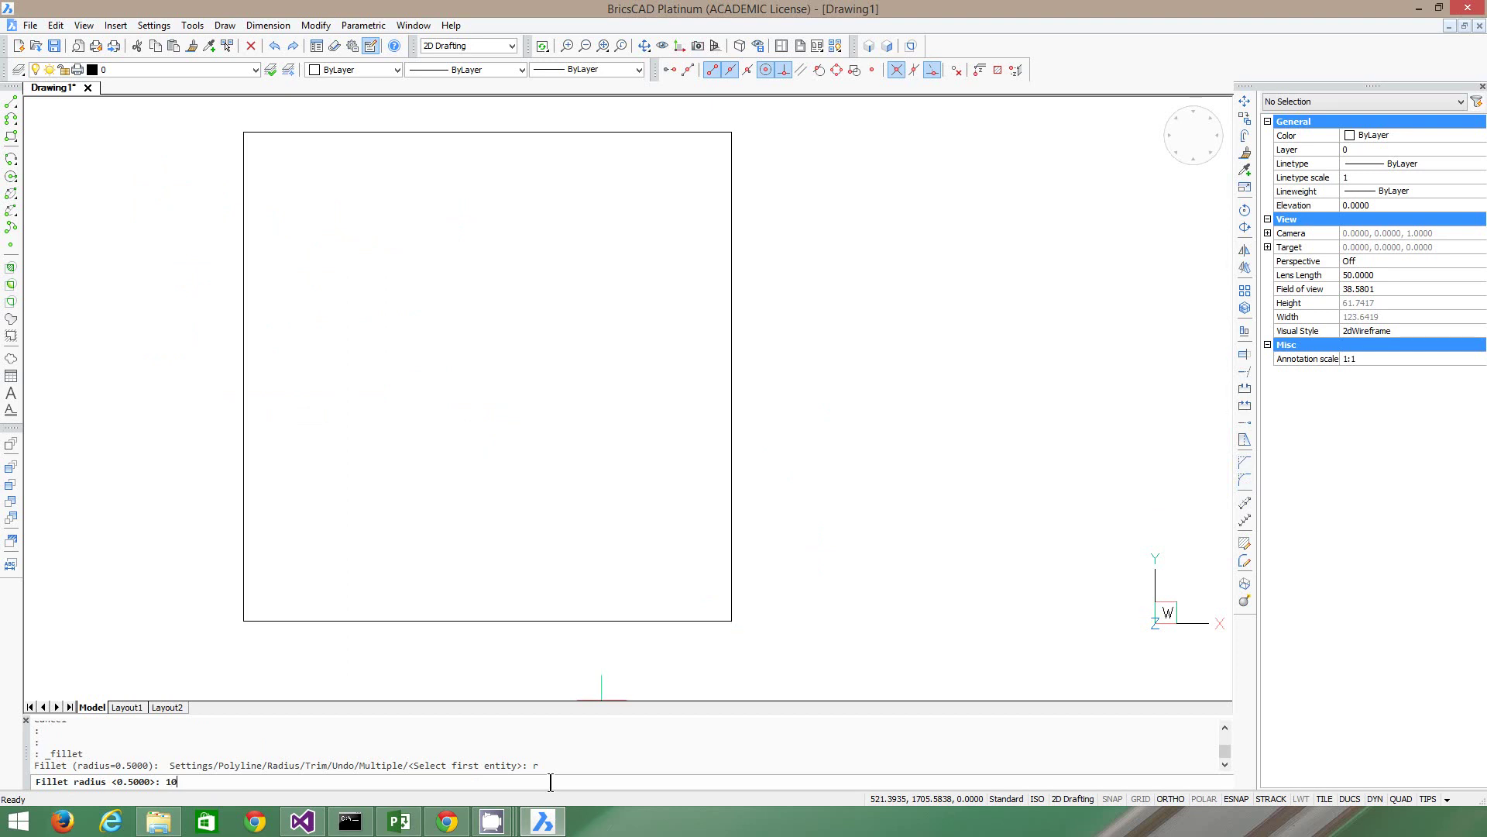
key(Return)
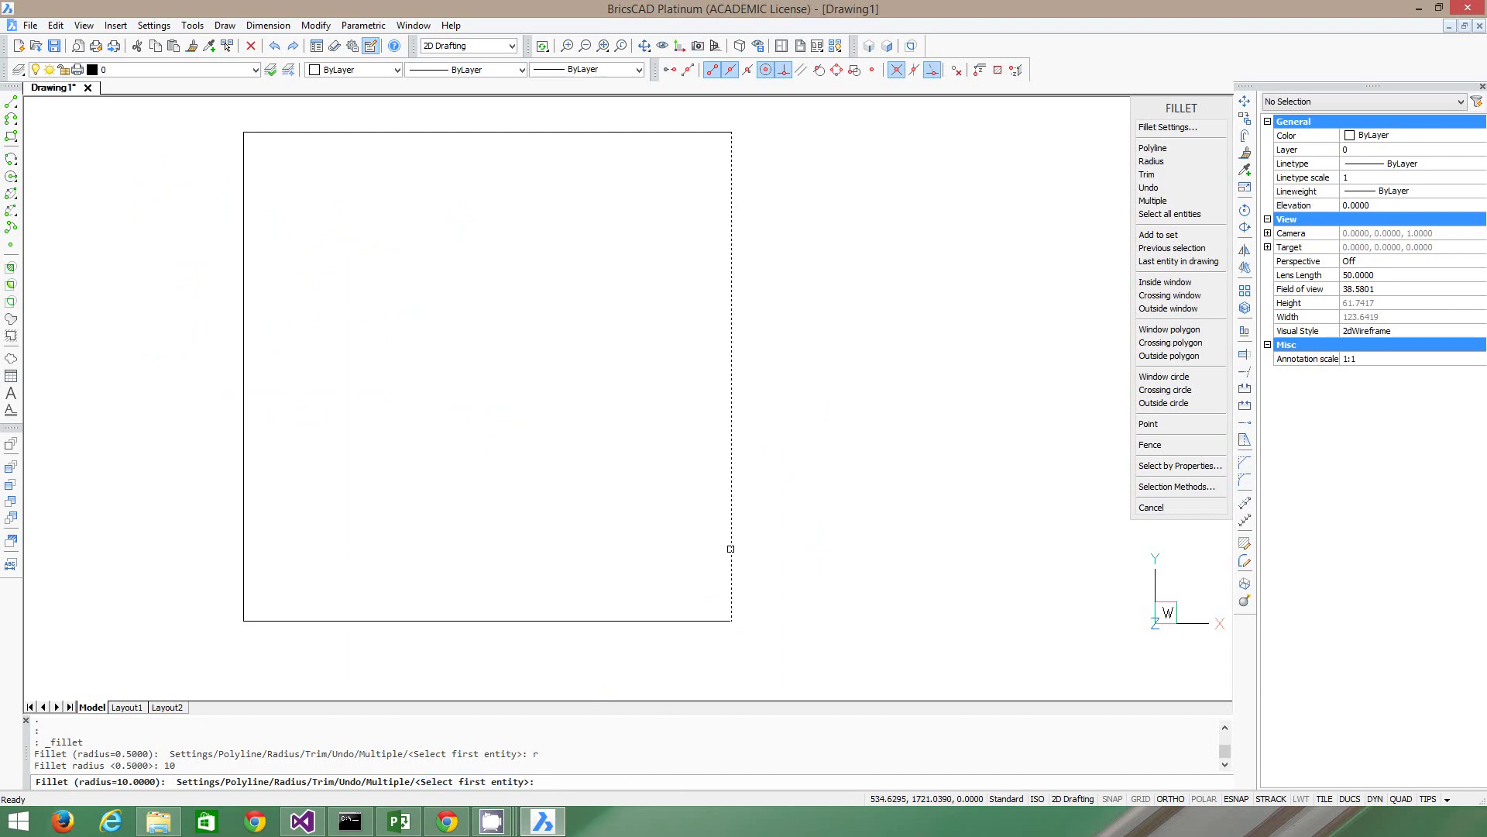
click(729, 550)
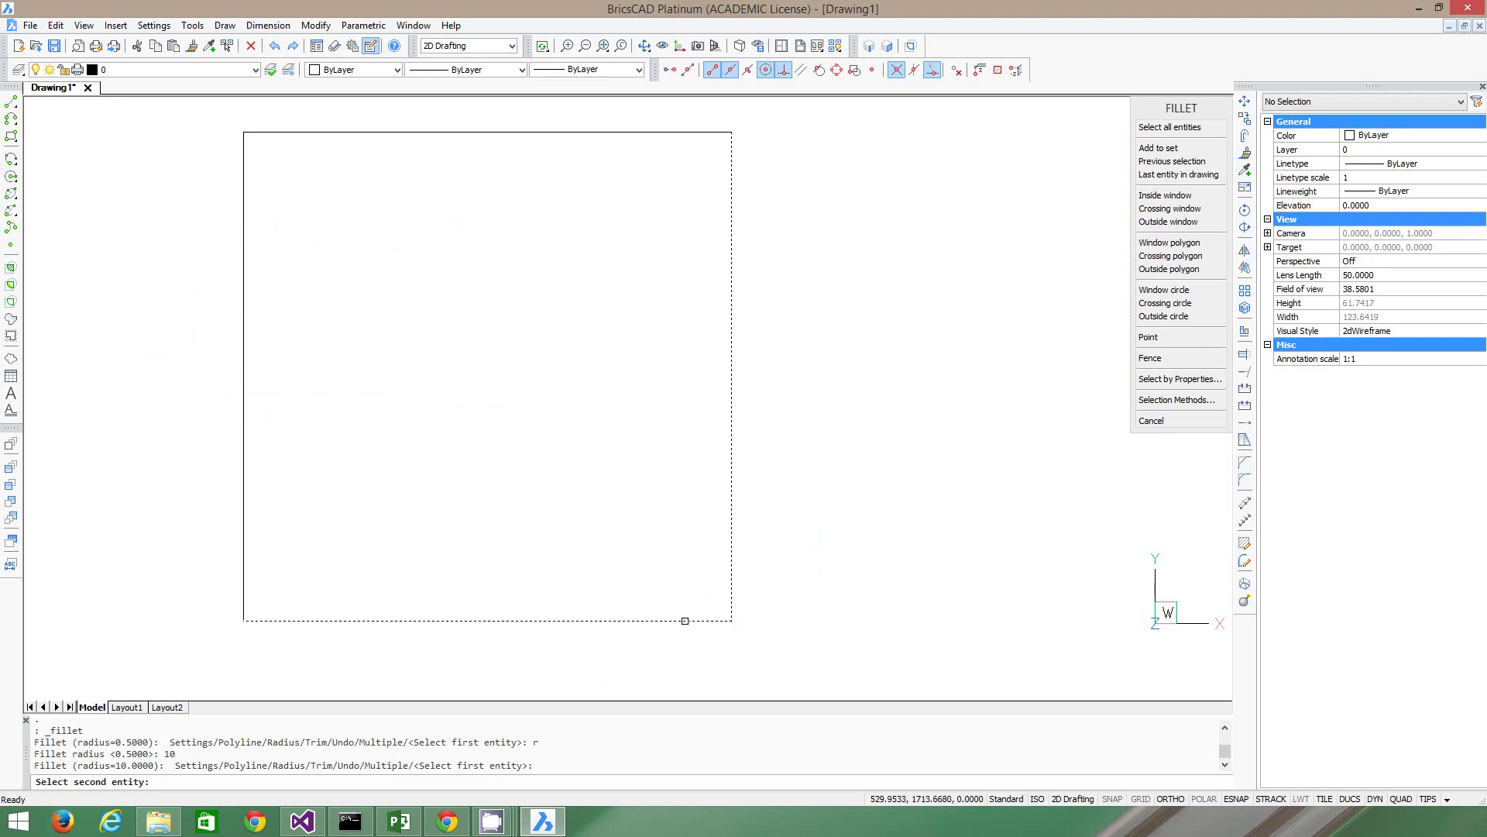
click(685, 621)
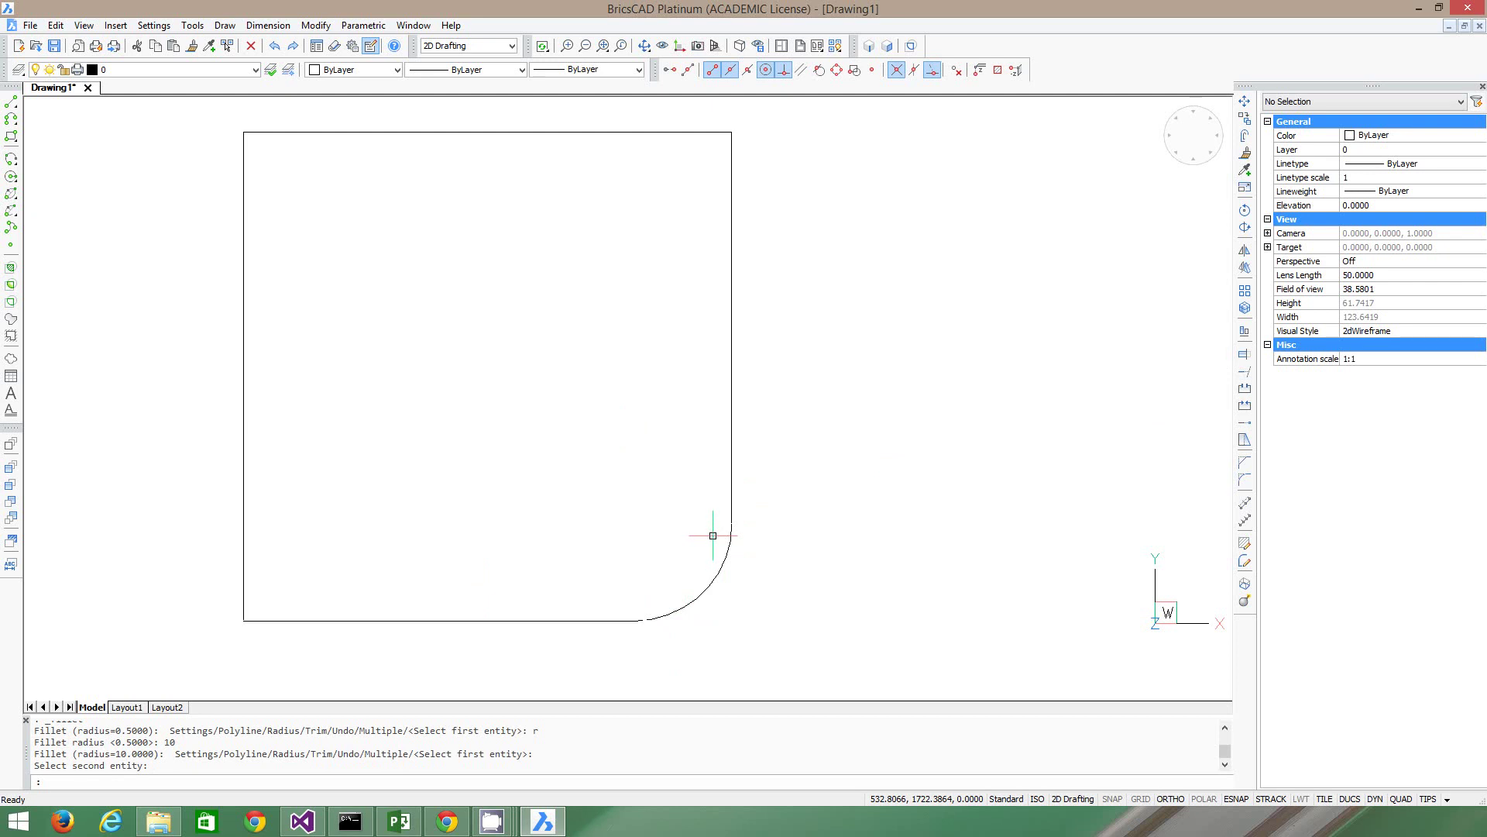
Chamfer the corner between the right and top edges with distances 25 and 10.
click(1247, 462)
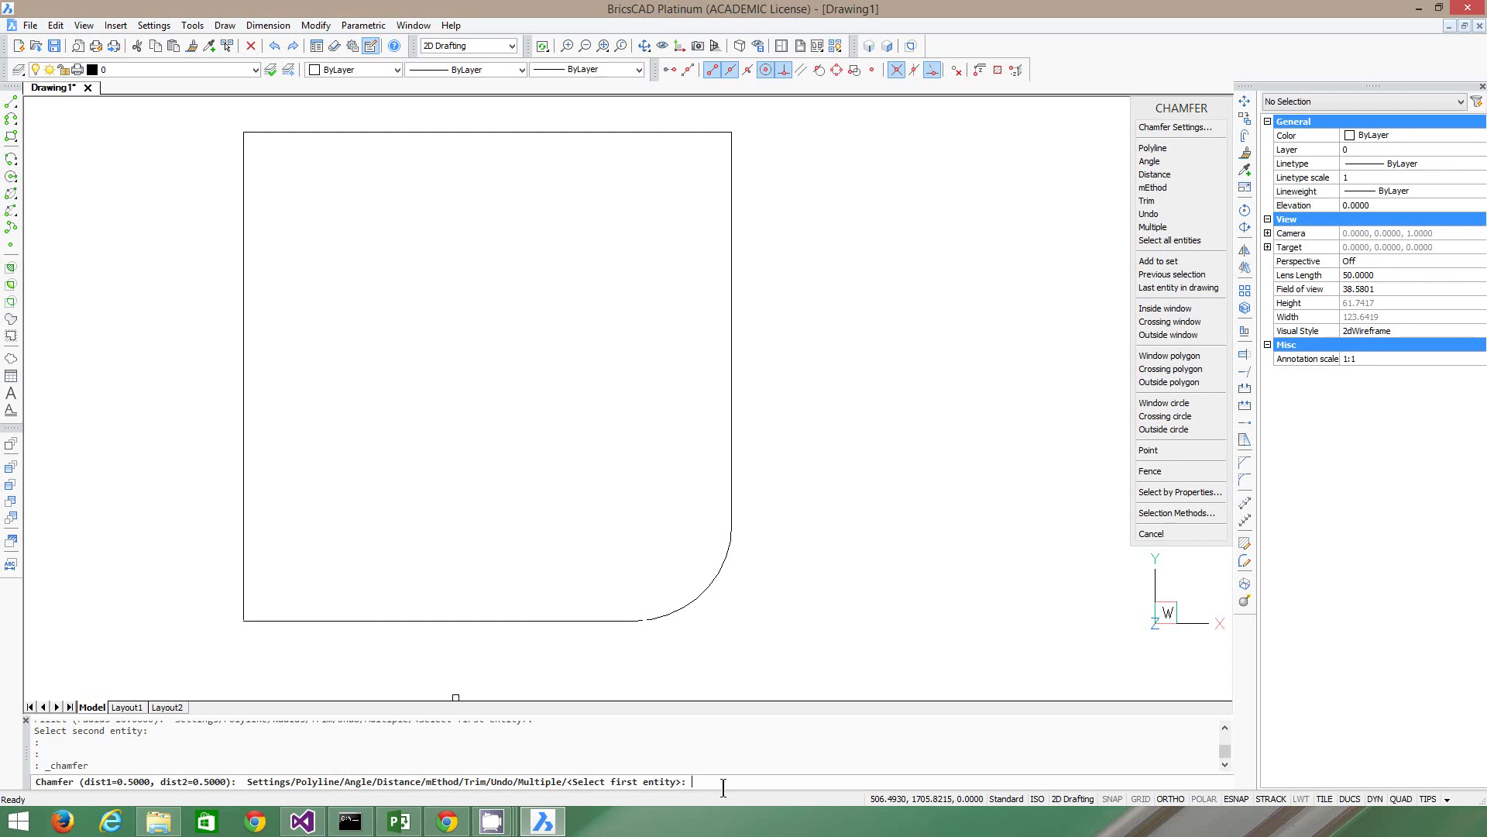
key(Return)
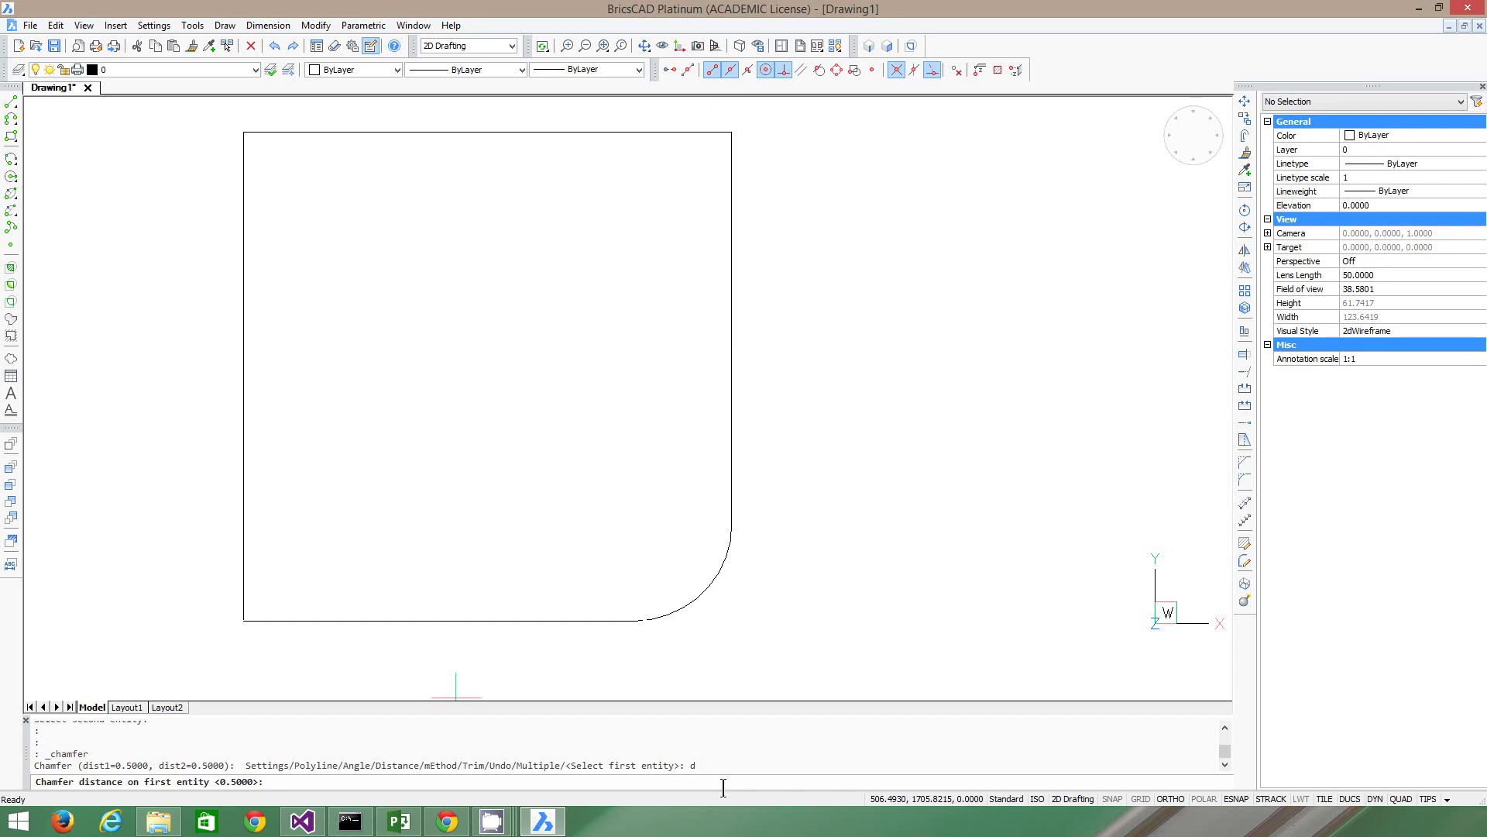
key(Return)
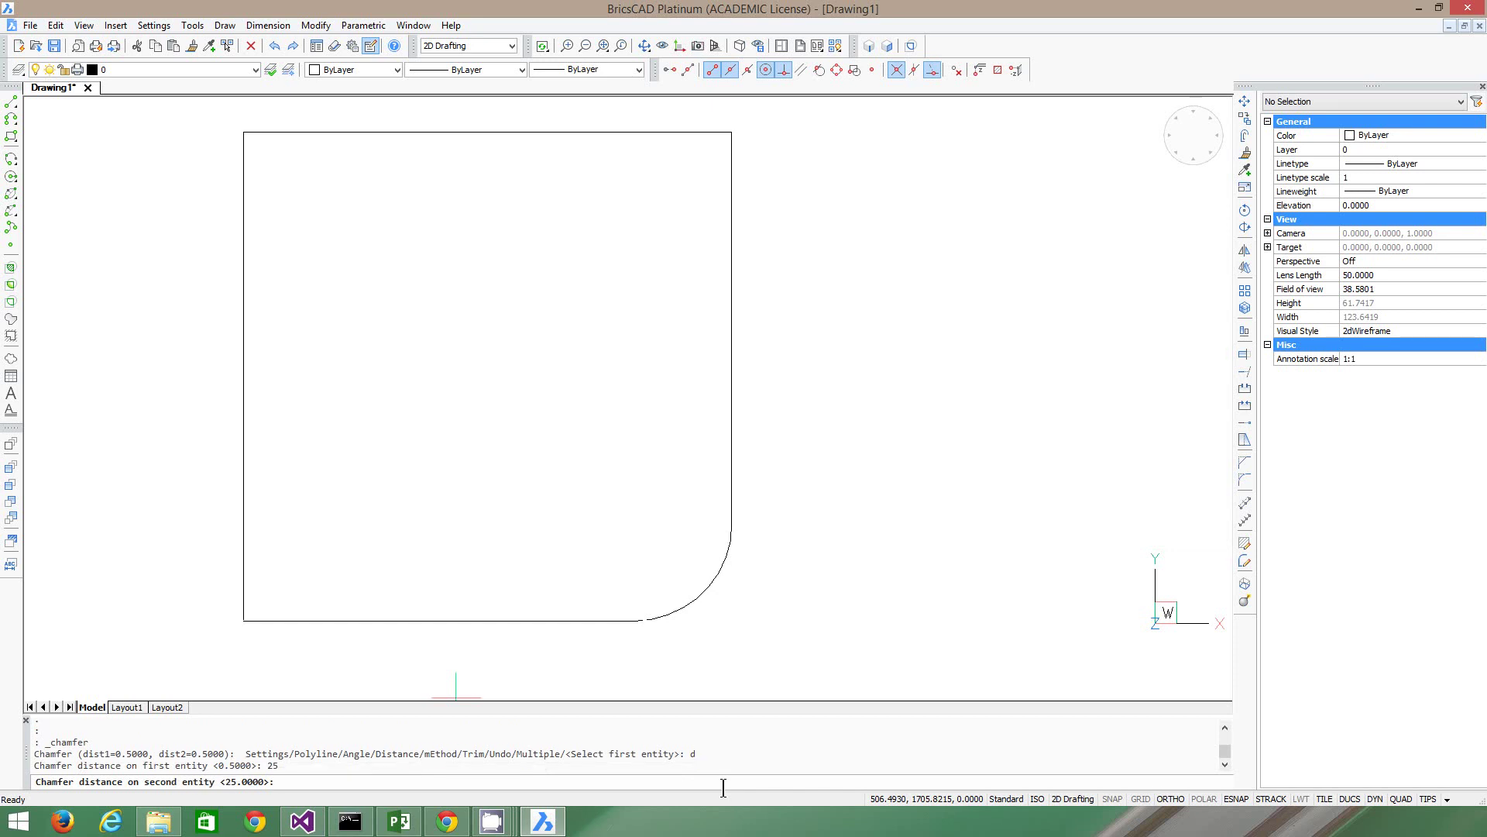
text(10)
key(Return)
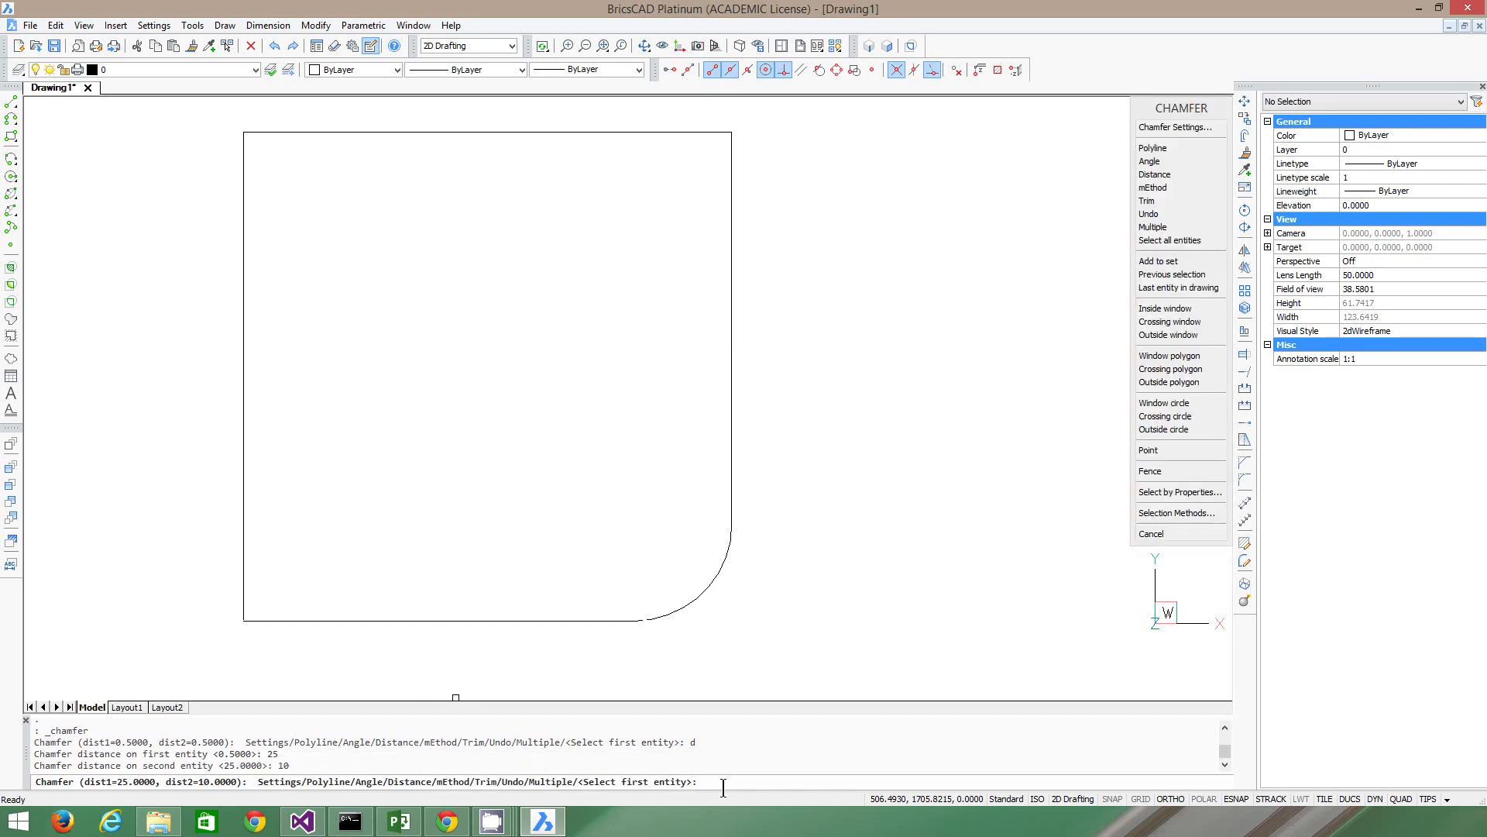
click(732, 223)
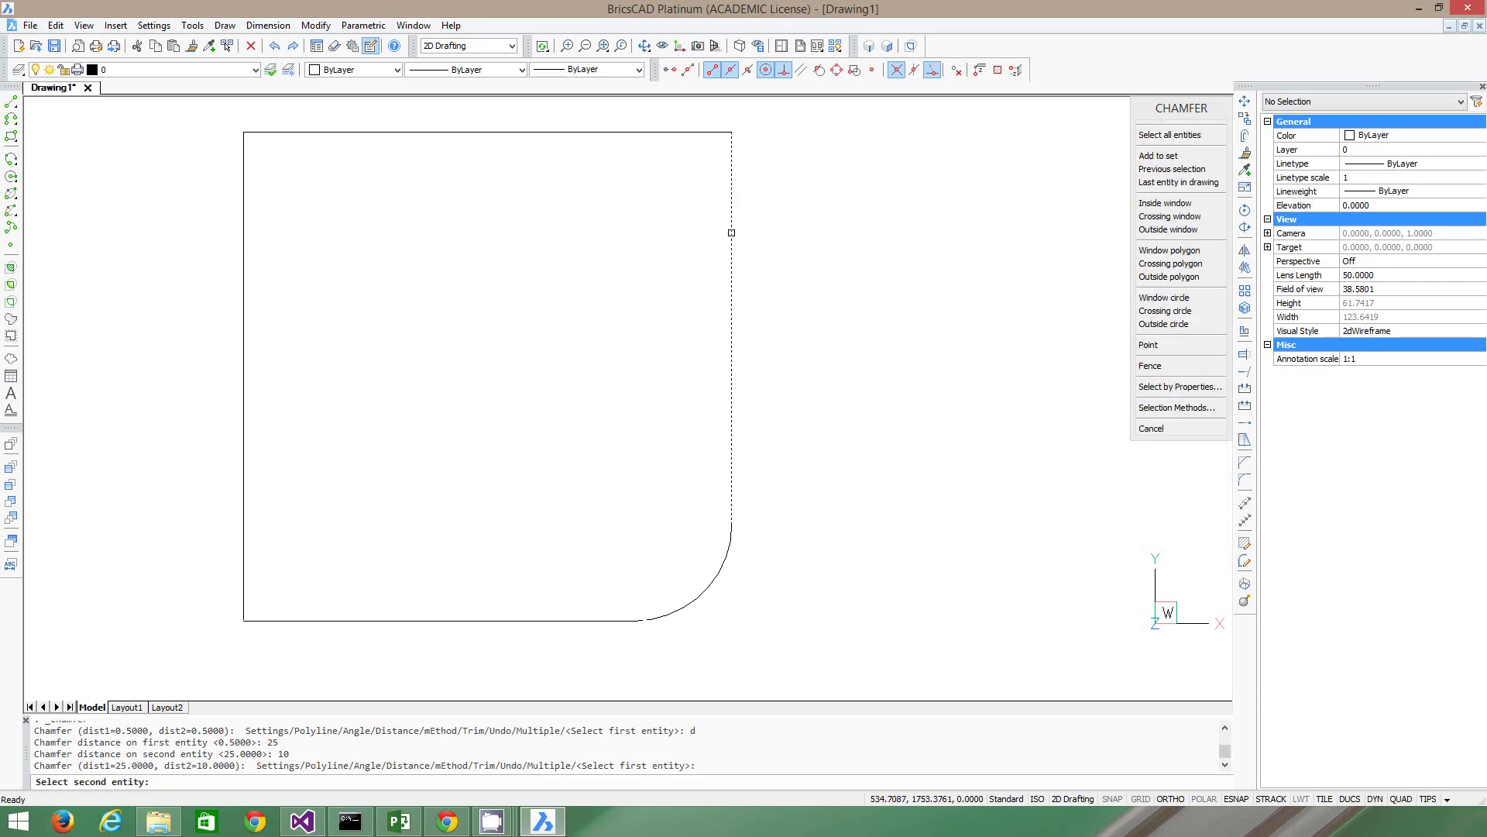
click(674, 132)
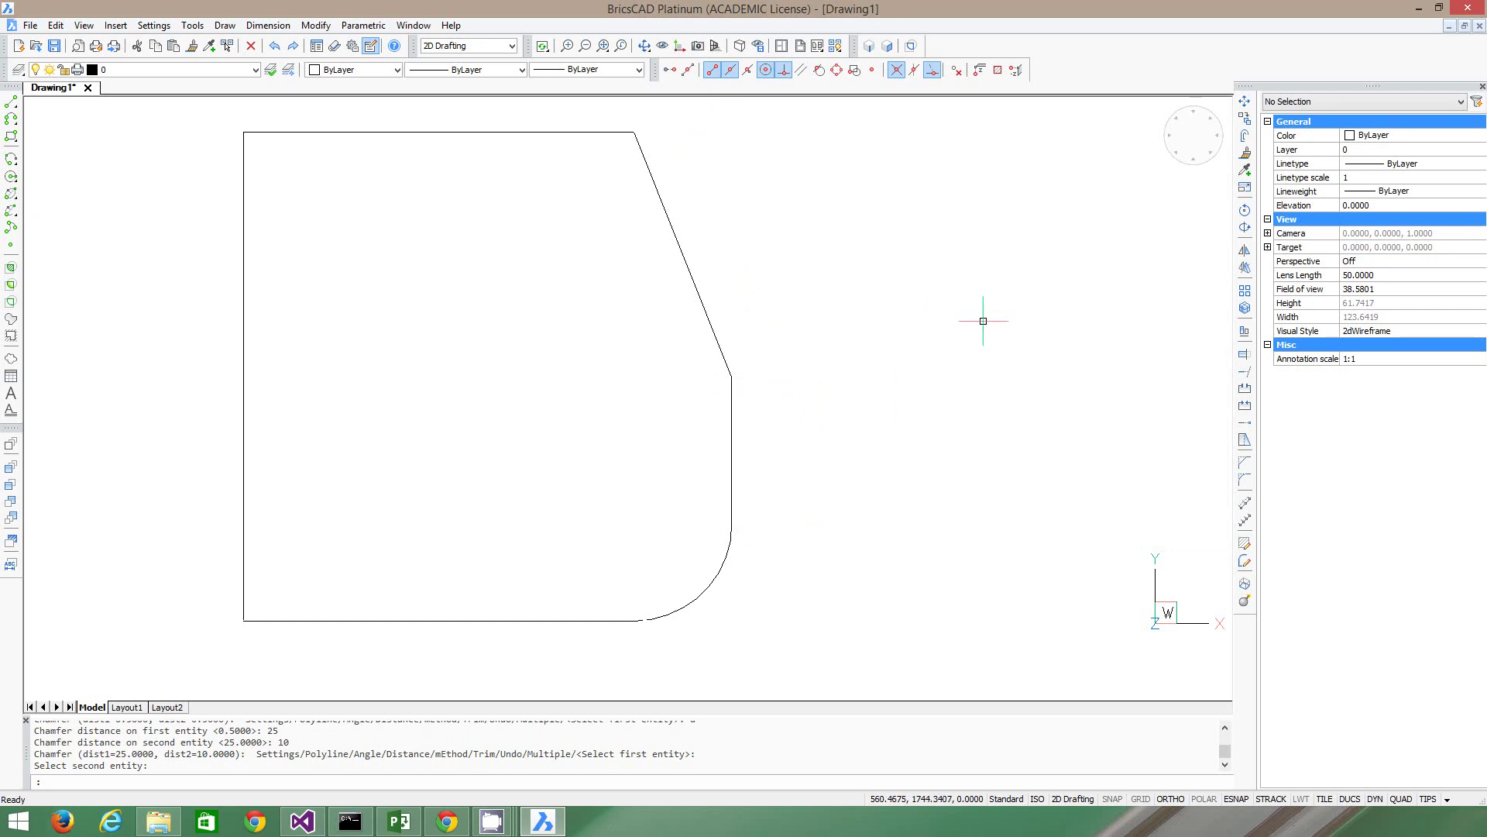
Window-select the six outline edges and join them into one polyline.
click(835, 650)
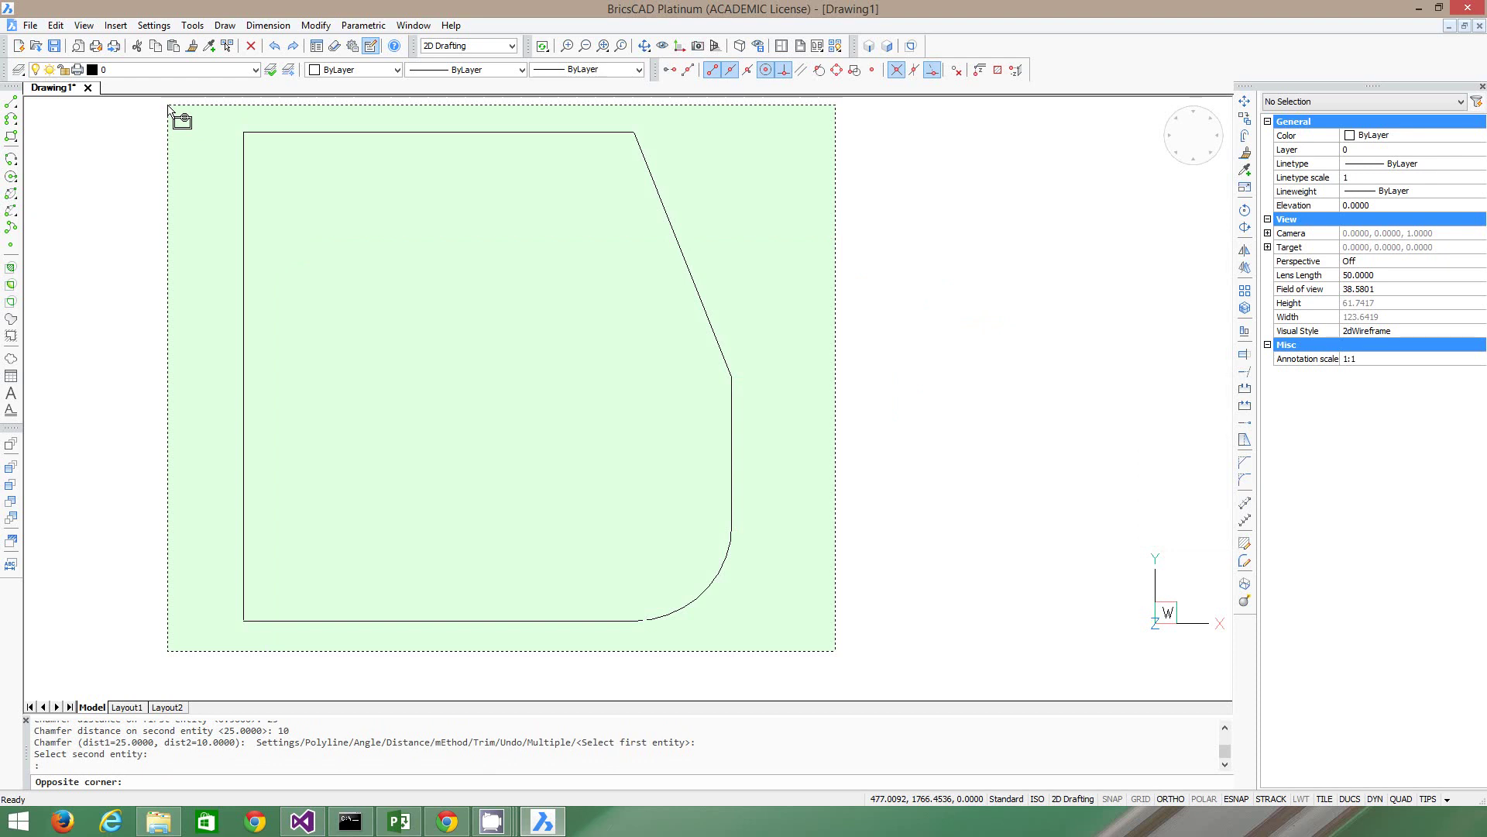
click(169, 107)
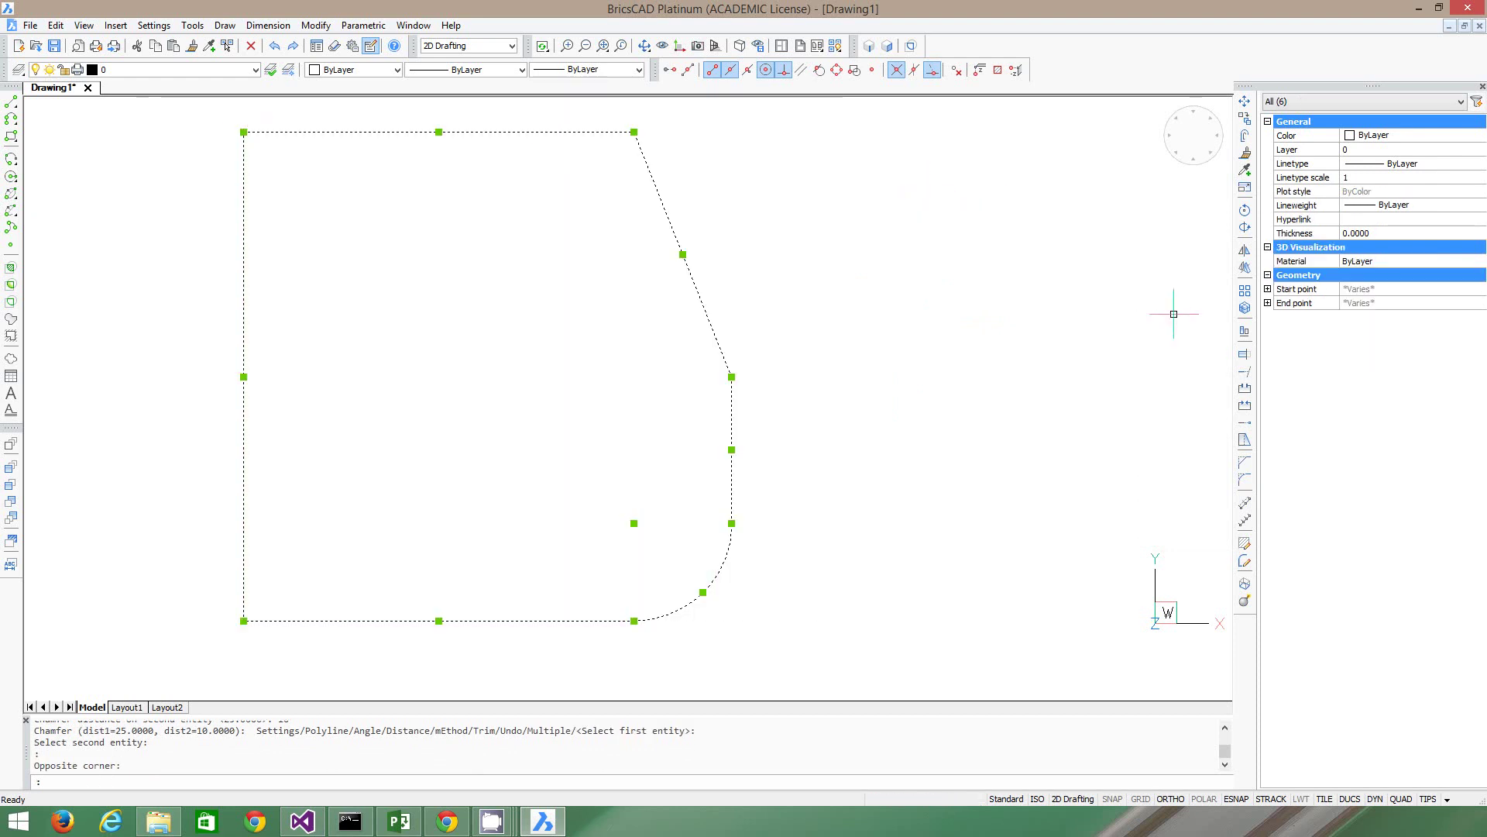
click(1247, 409)
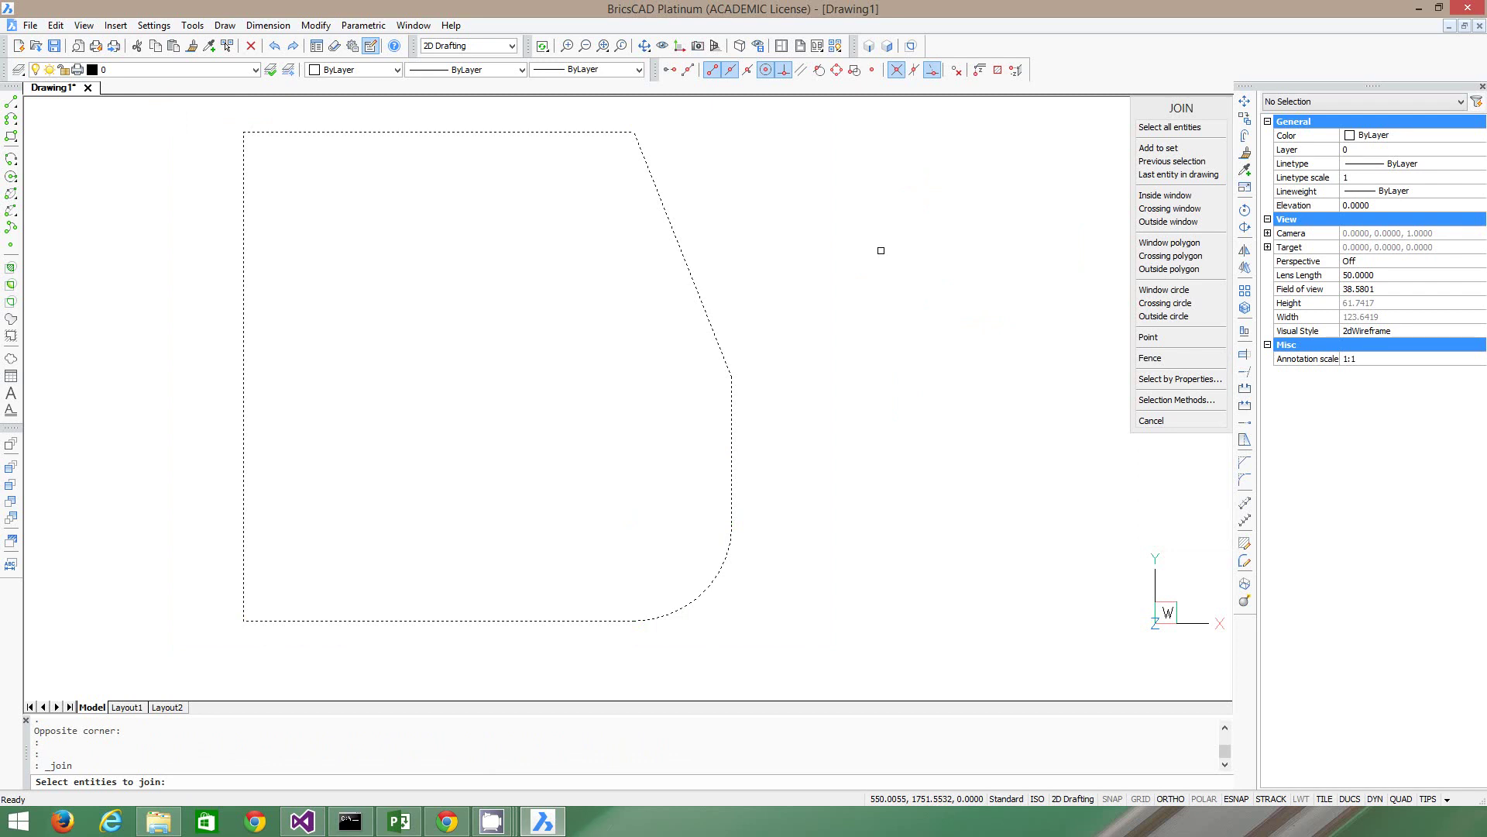
key(Return)
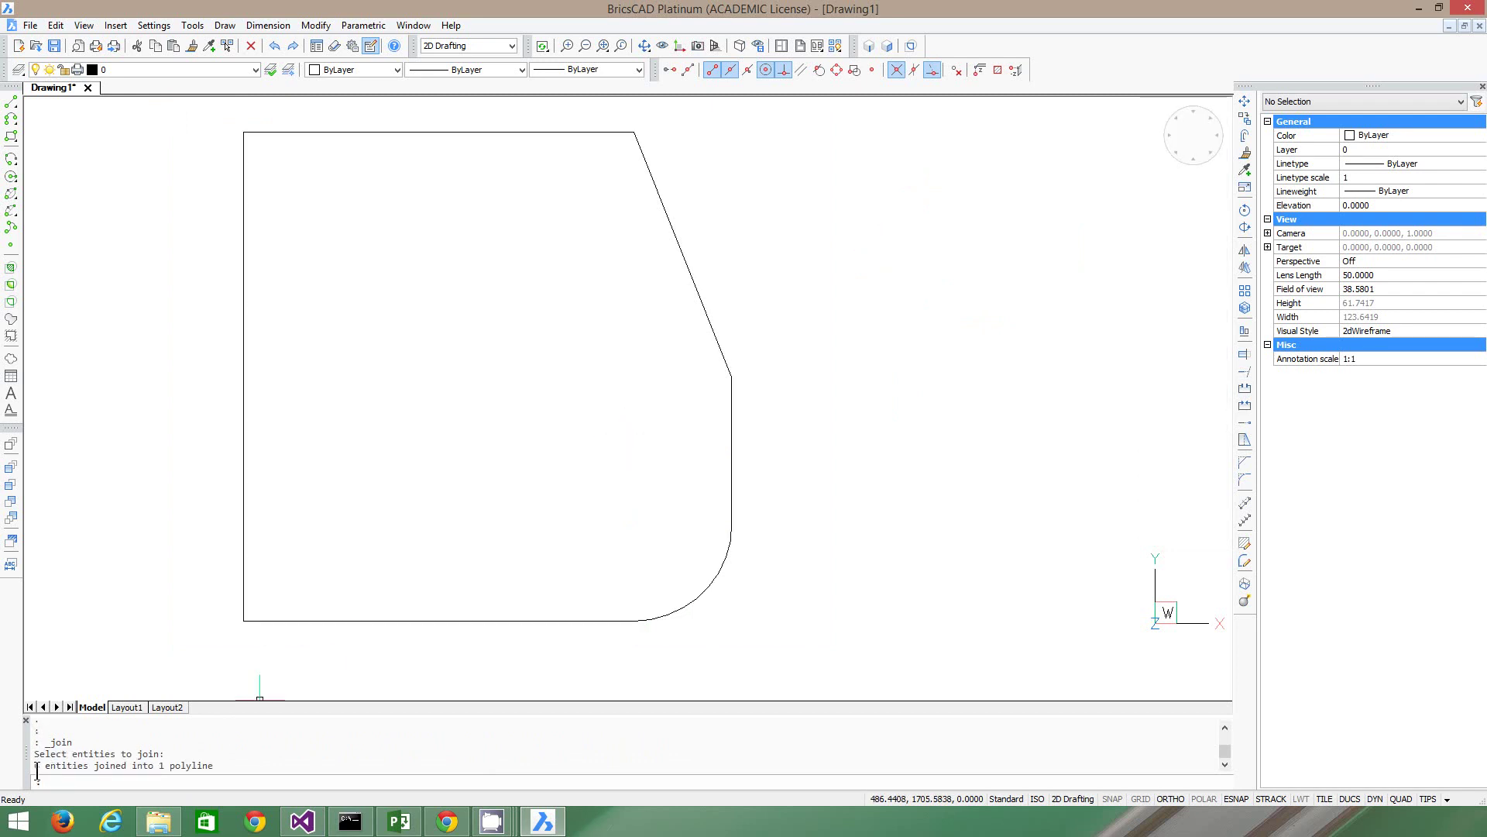
mouse_move(39, 765)
mouse_down()
mouse_move(209, 766)
mouse_move(28, 767)
mouse_up()
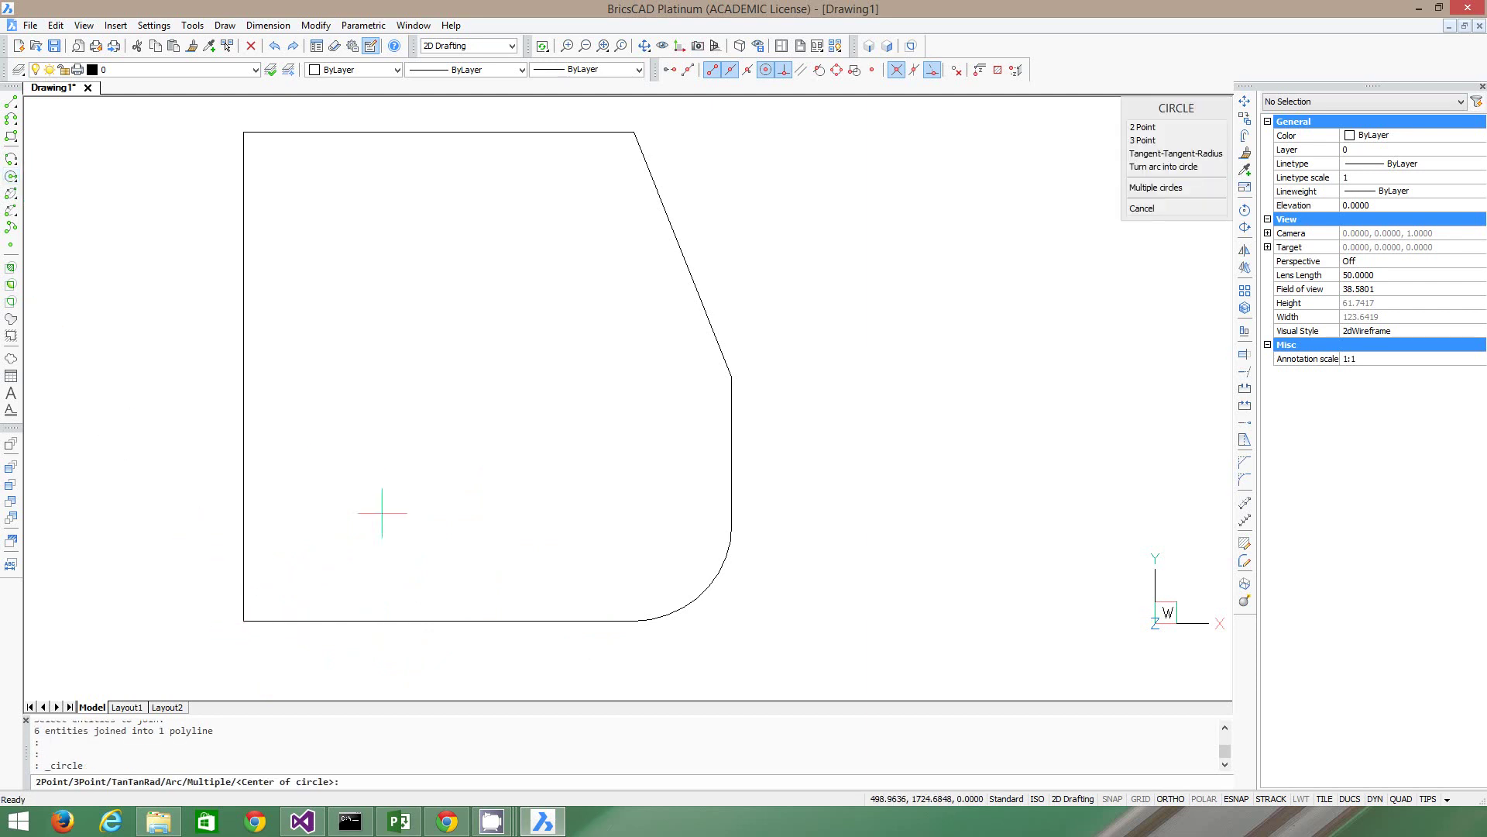
Erase a stray circle inside the plate and select the joined outline to check its properties.
click(379, 480)
click(407, 503)
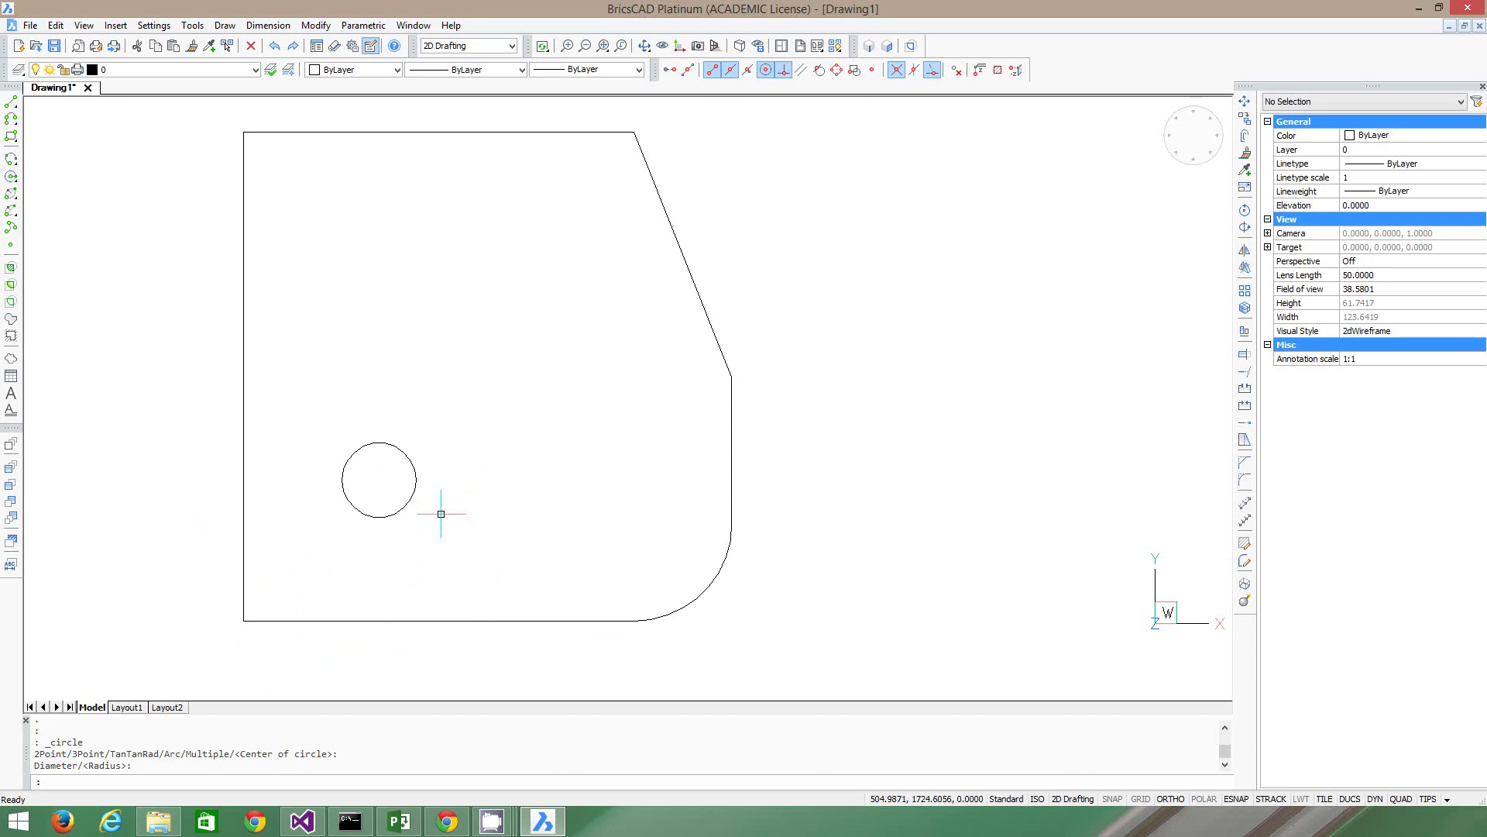
drag(461, 530, 321, 384)
key(Delete)
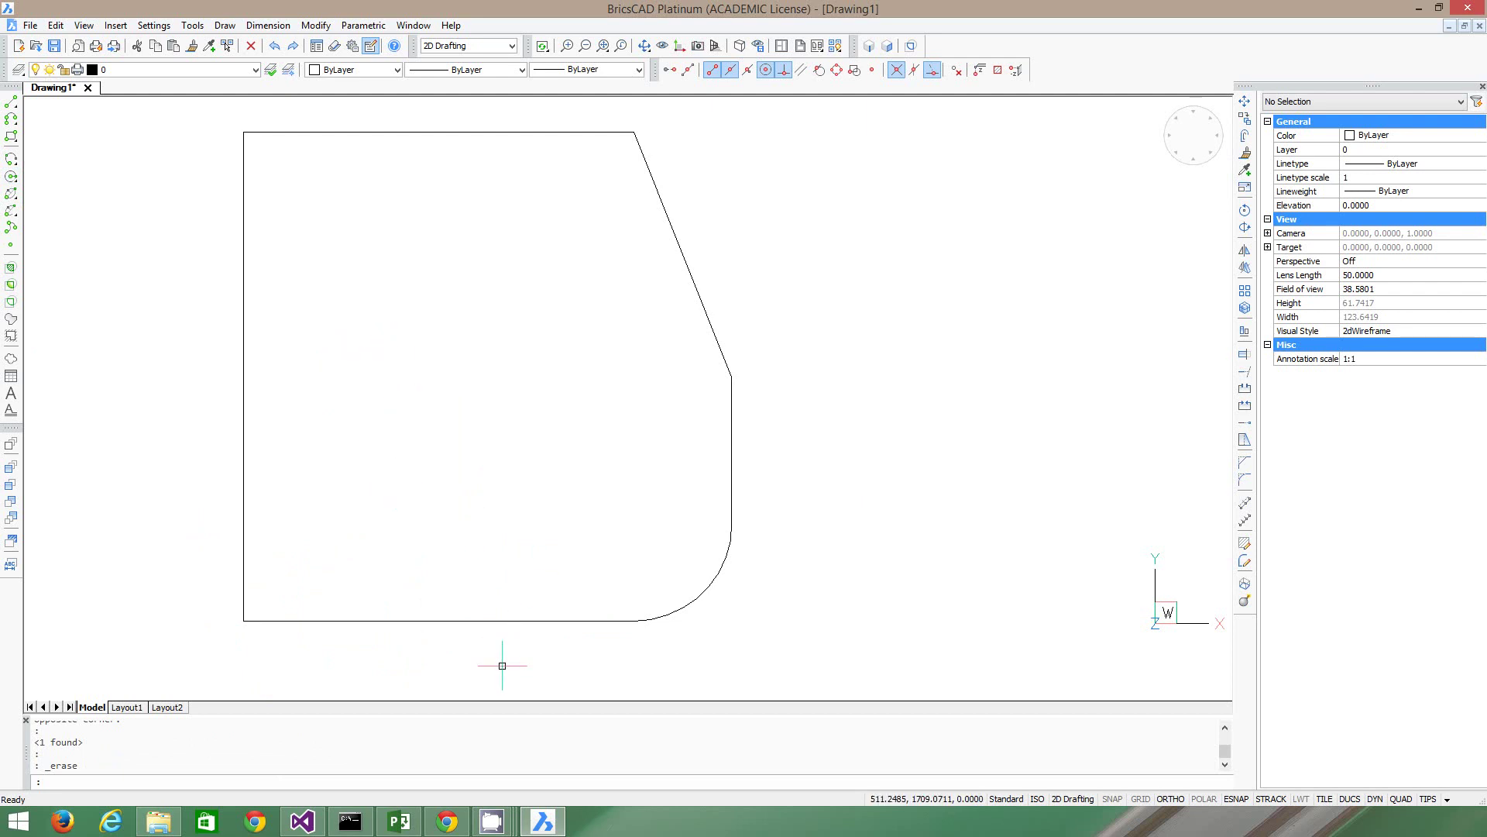
drag(491, 661, 340, 530)
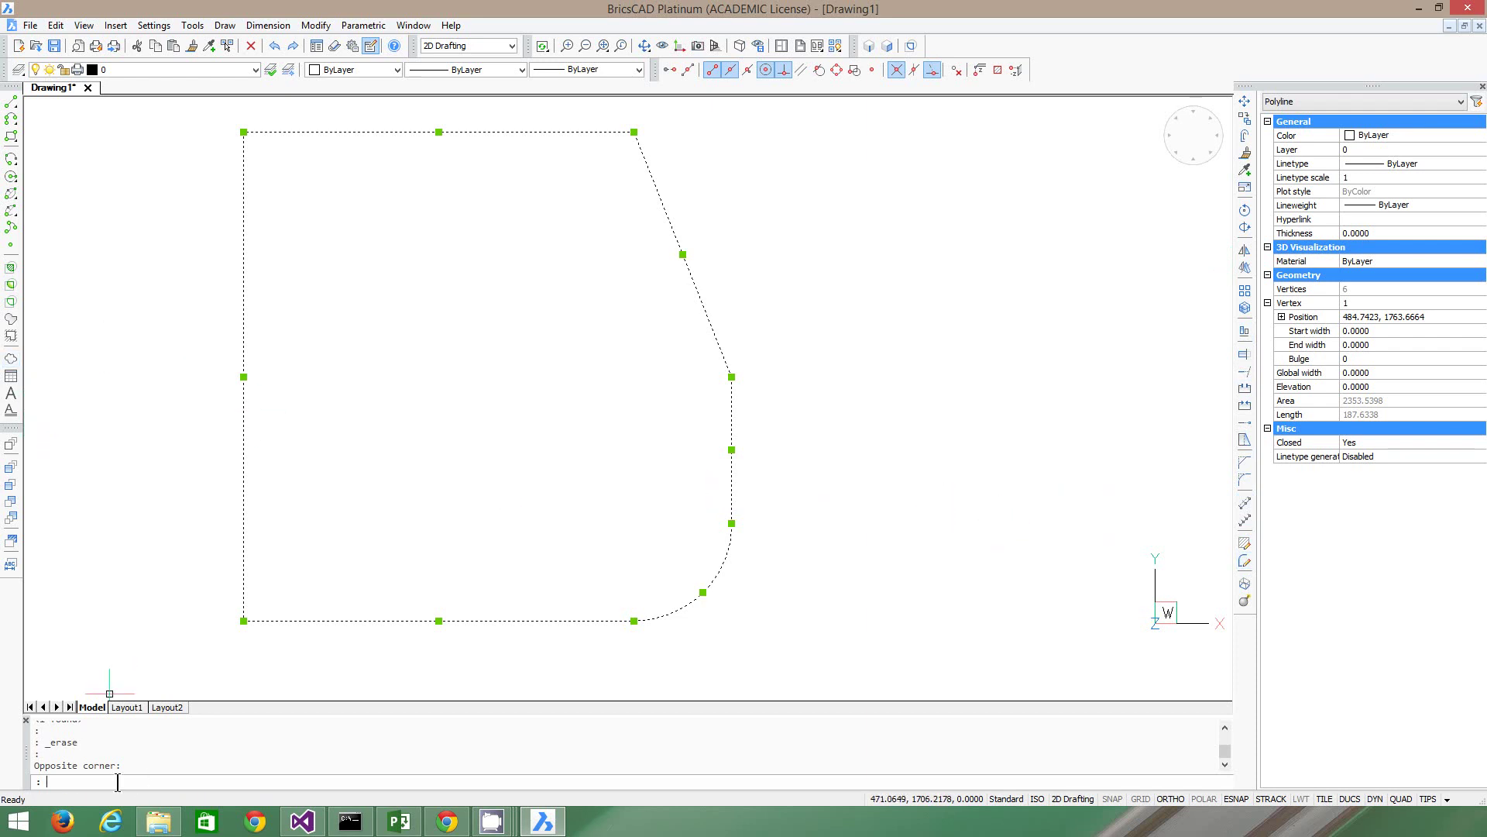
Make a trial inward offset of the plate outline, then delete it.
text(SET)
key(Return)
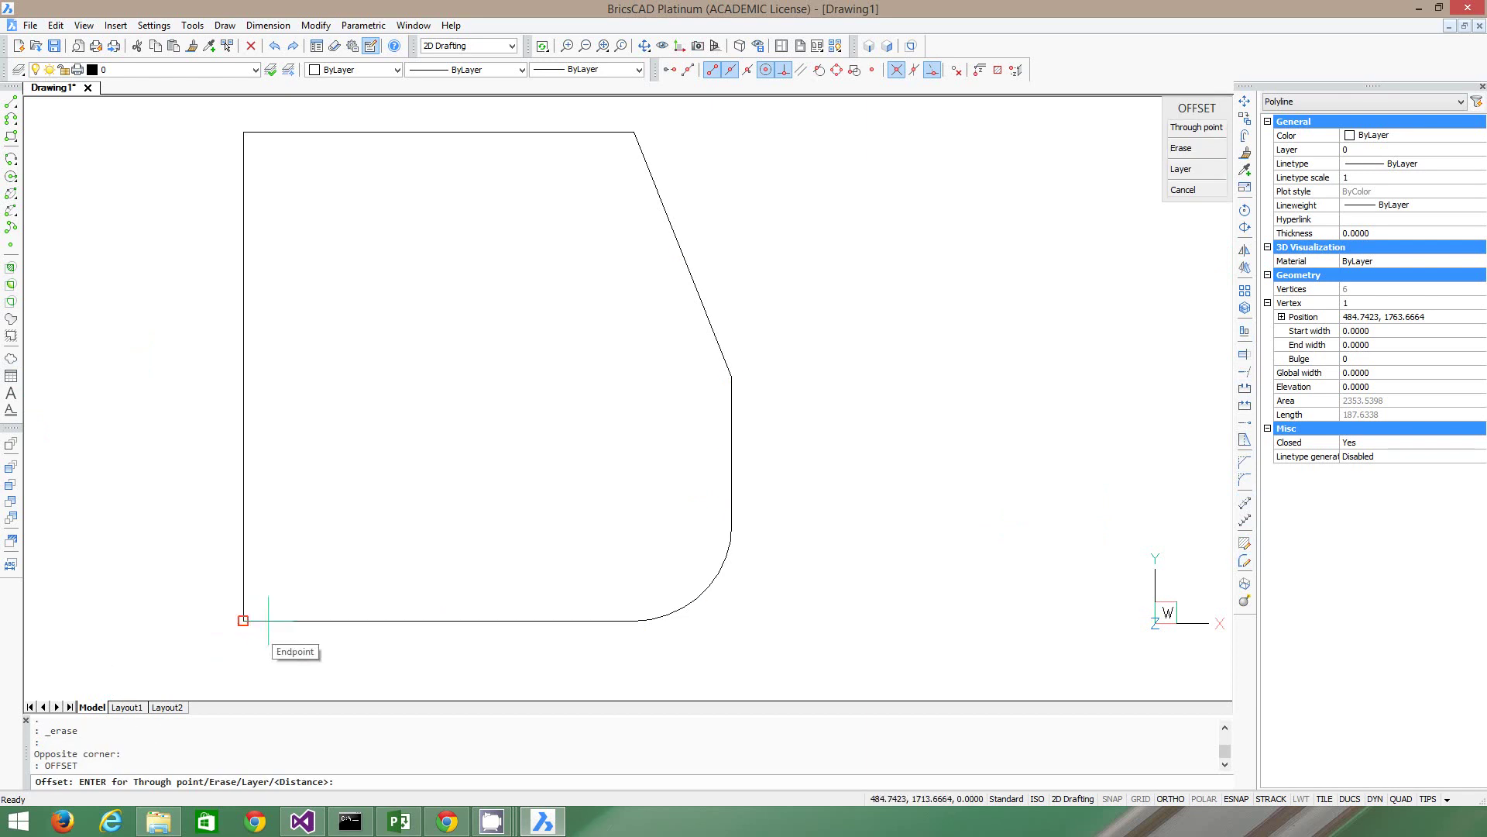
click(339, 561)
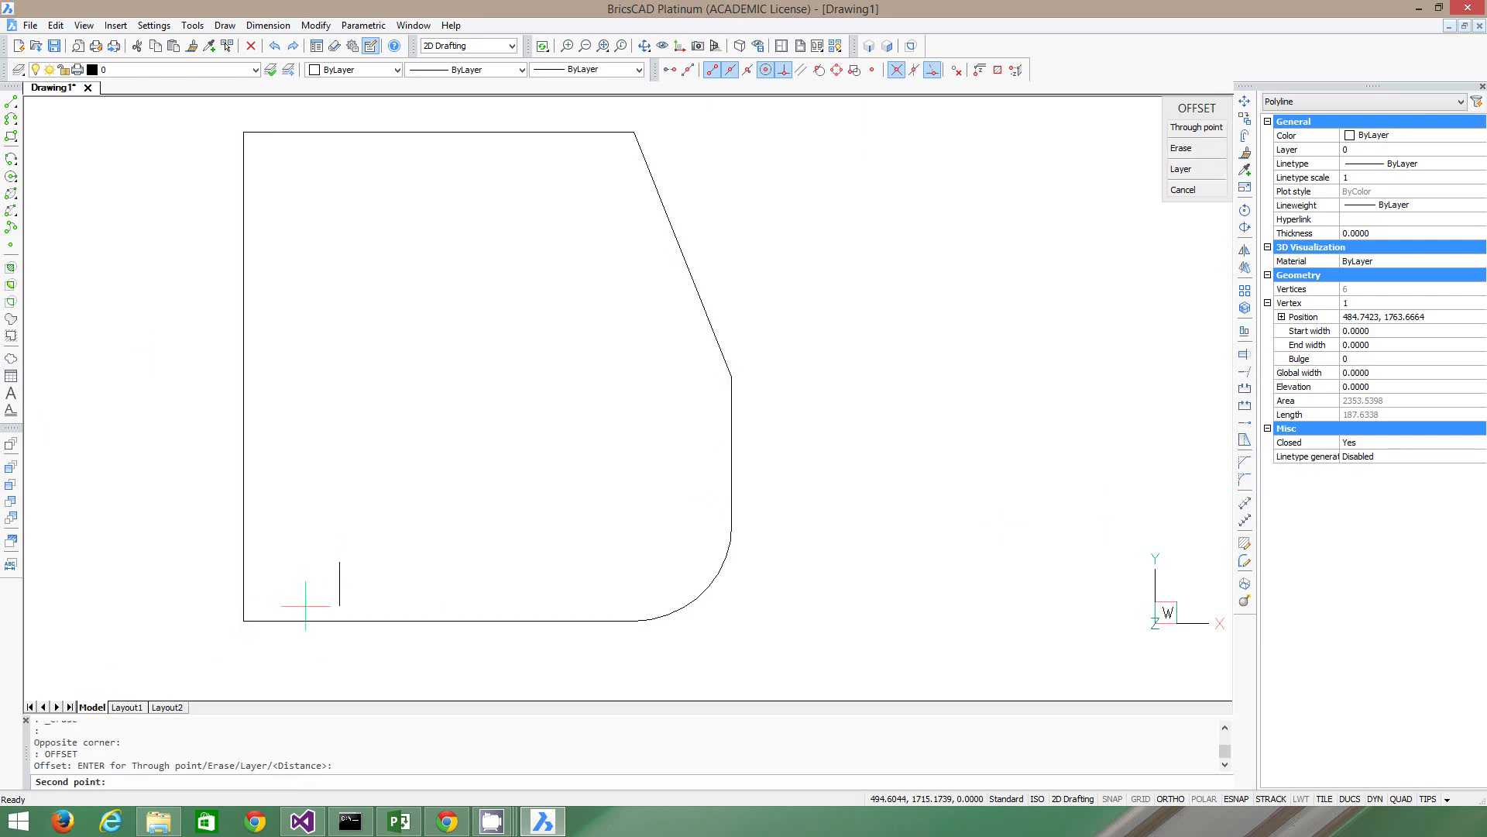
click(371, 554)
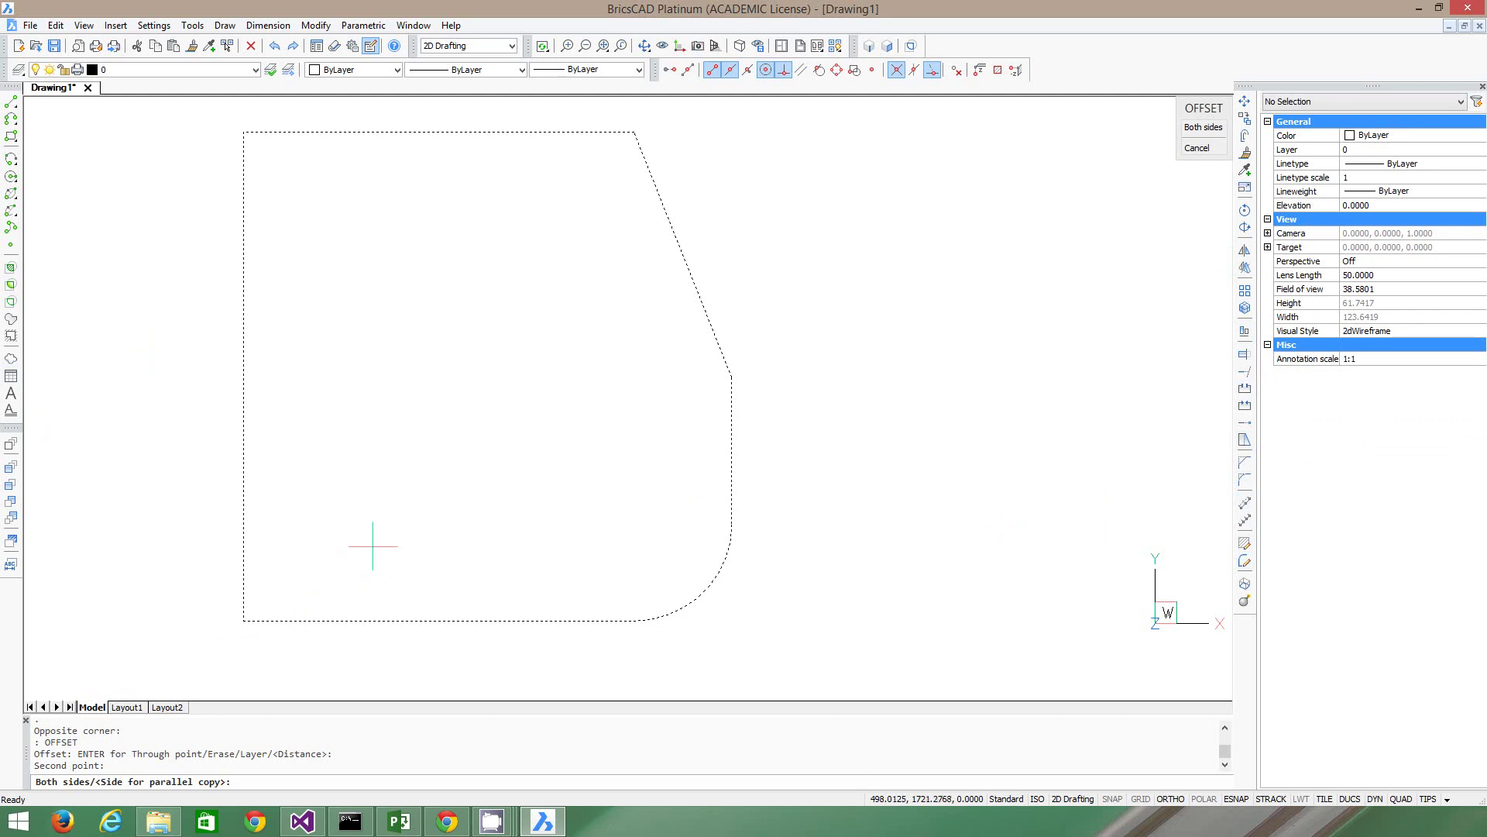
click(376, 539)
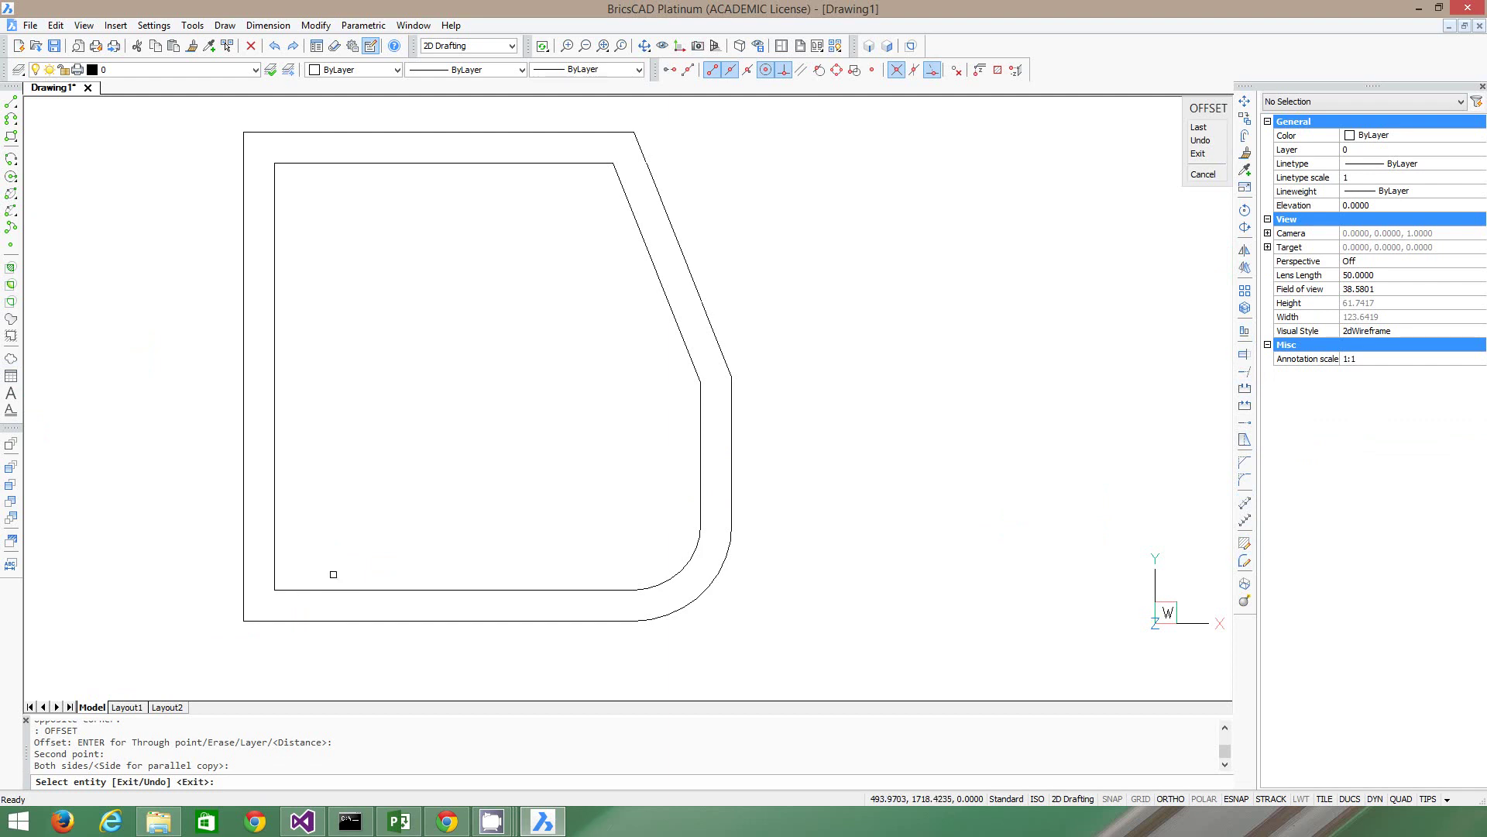
key(Escape)
click(305, 602)
click(267, 552)
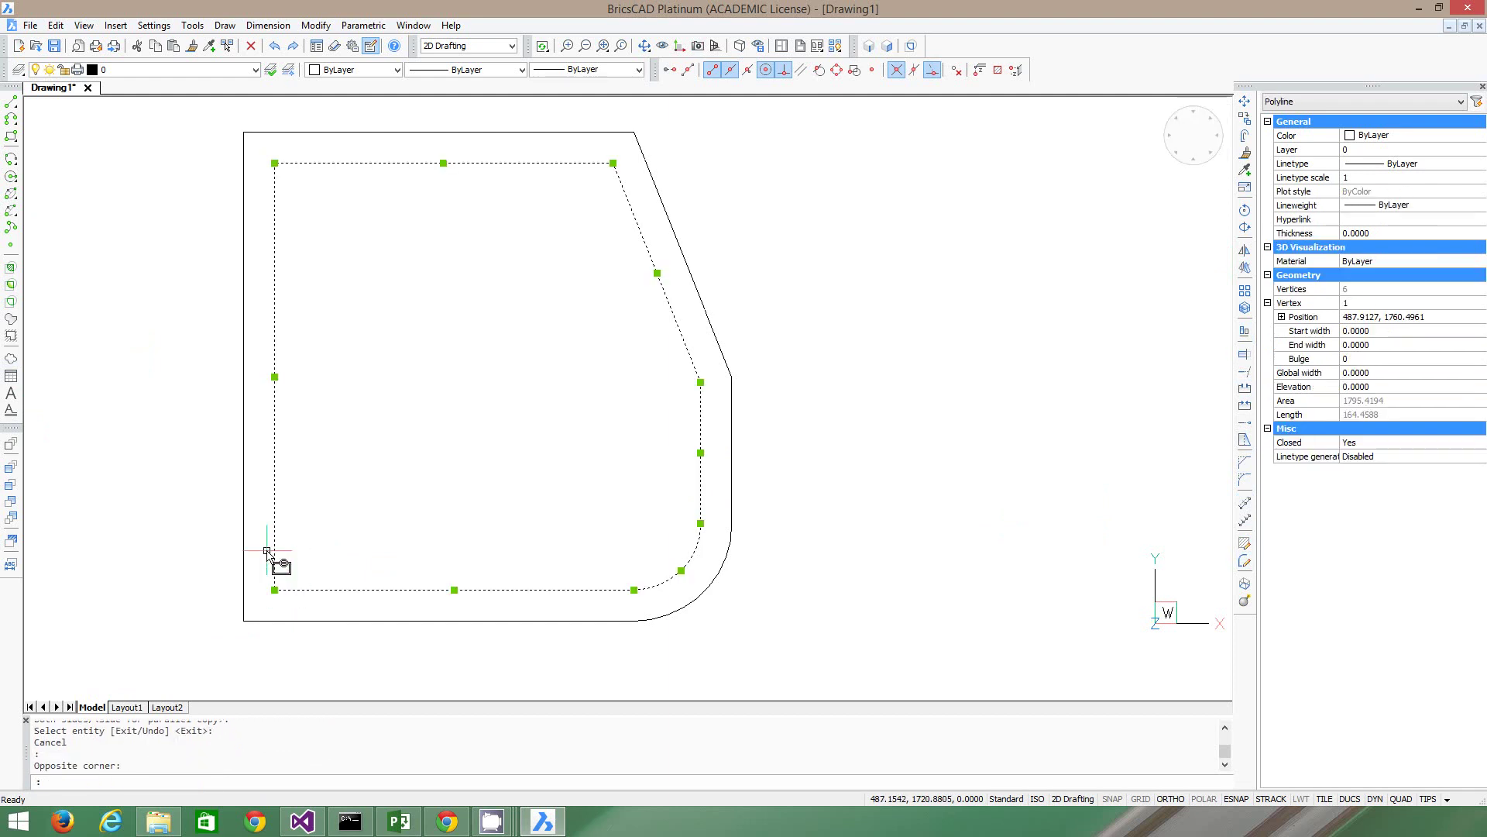
key(Delete)
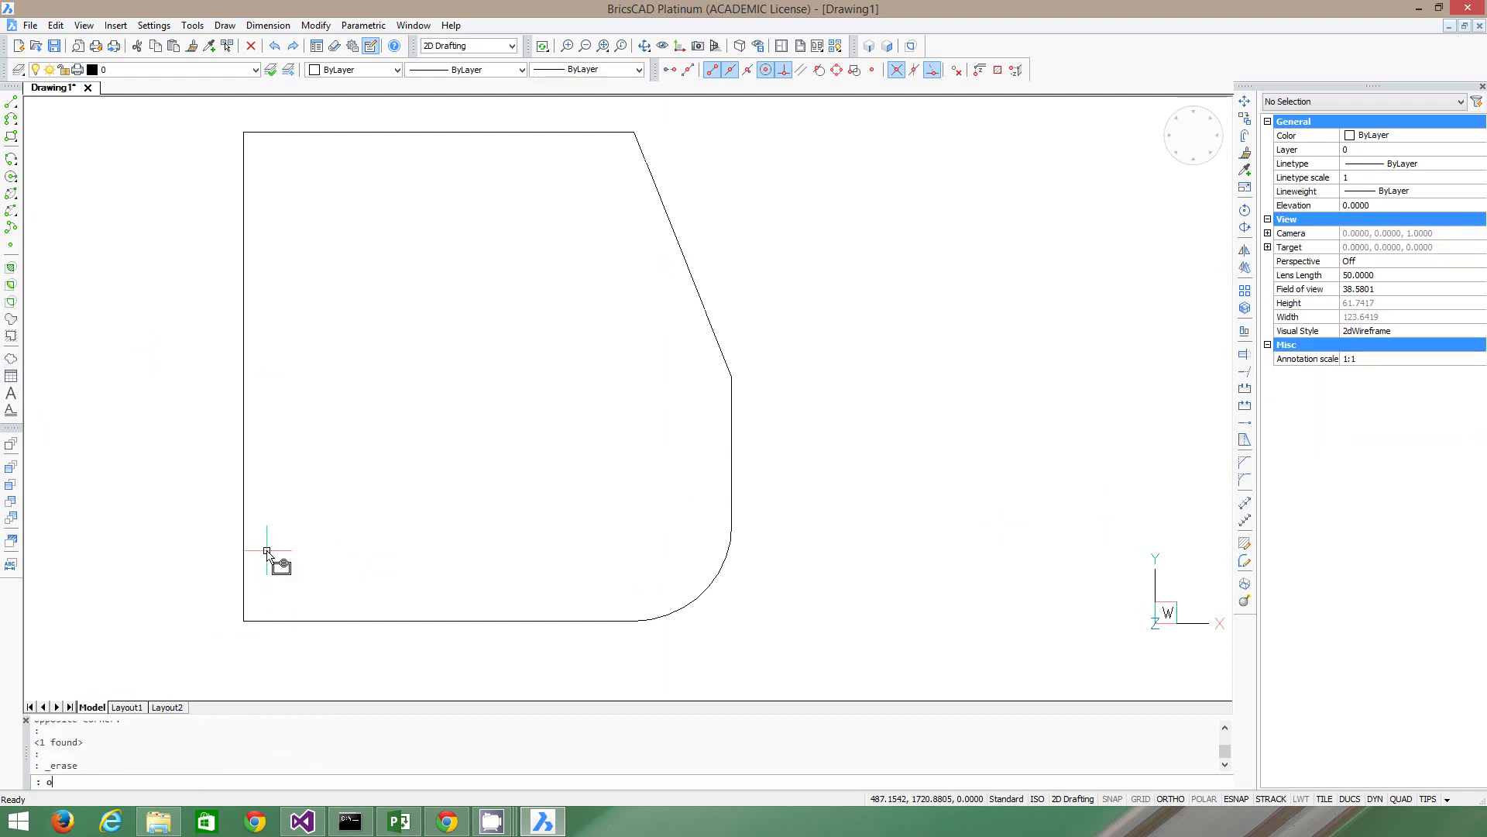
Offset the plate outline 5 units inward.
key(Return)
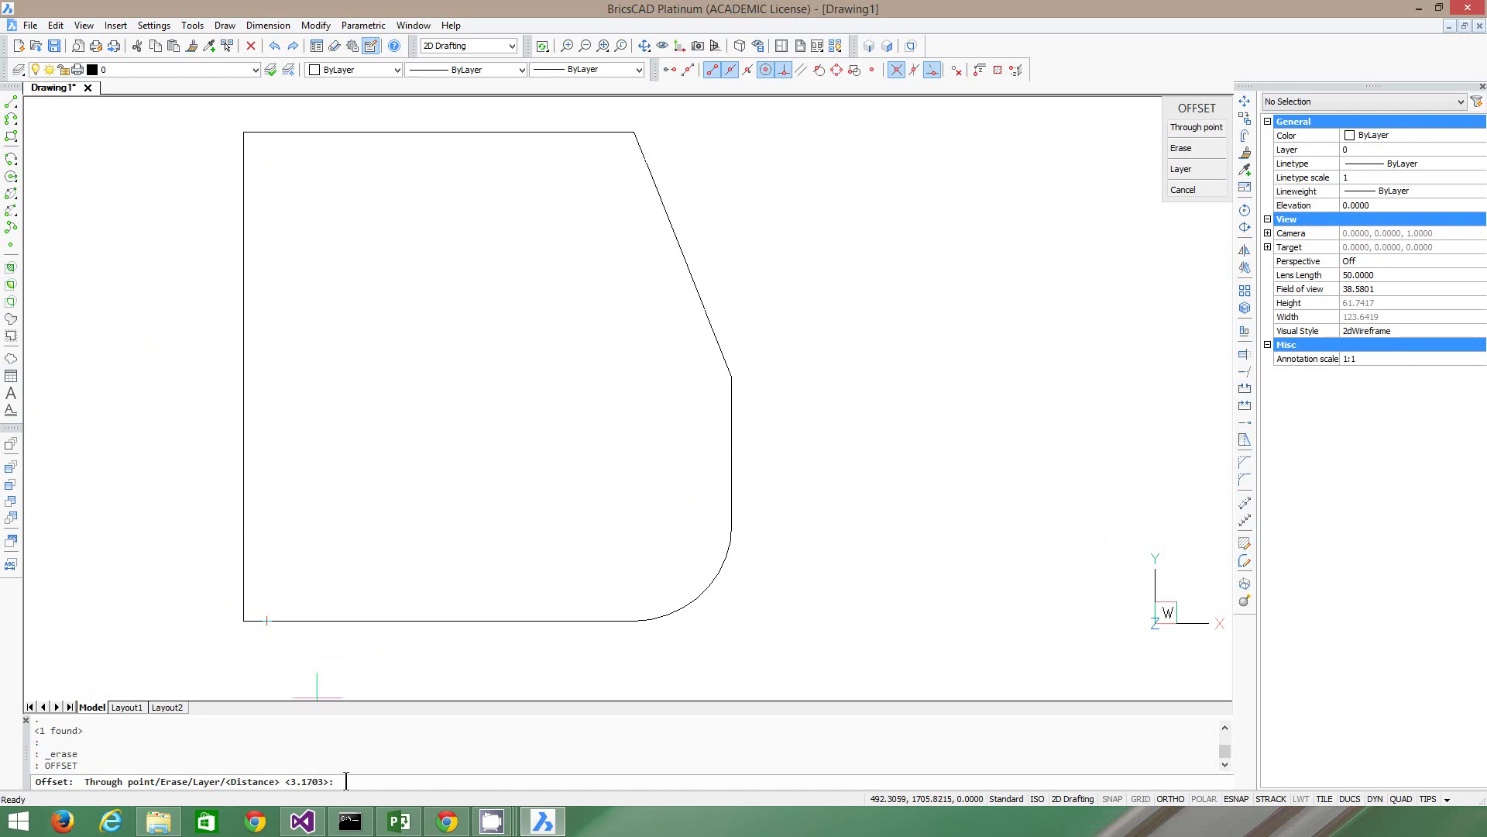
key(Return)
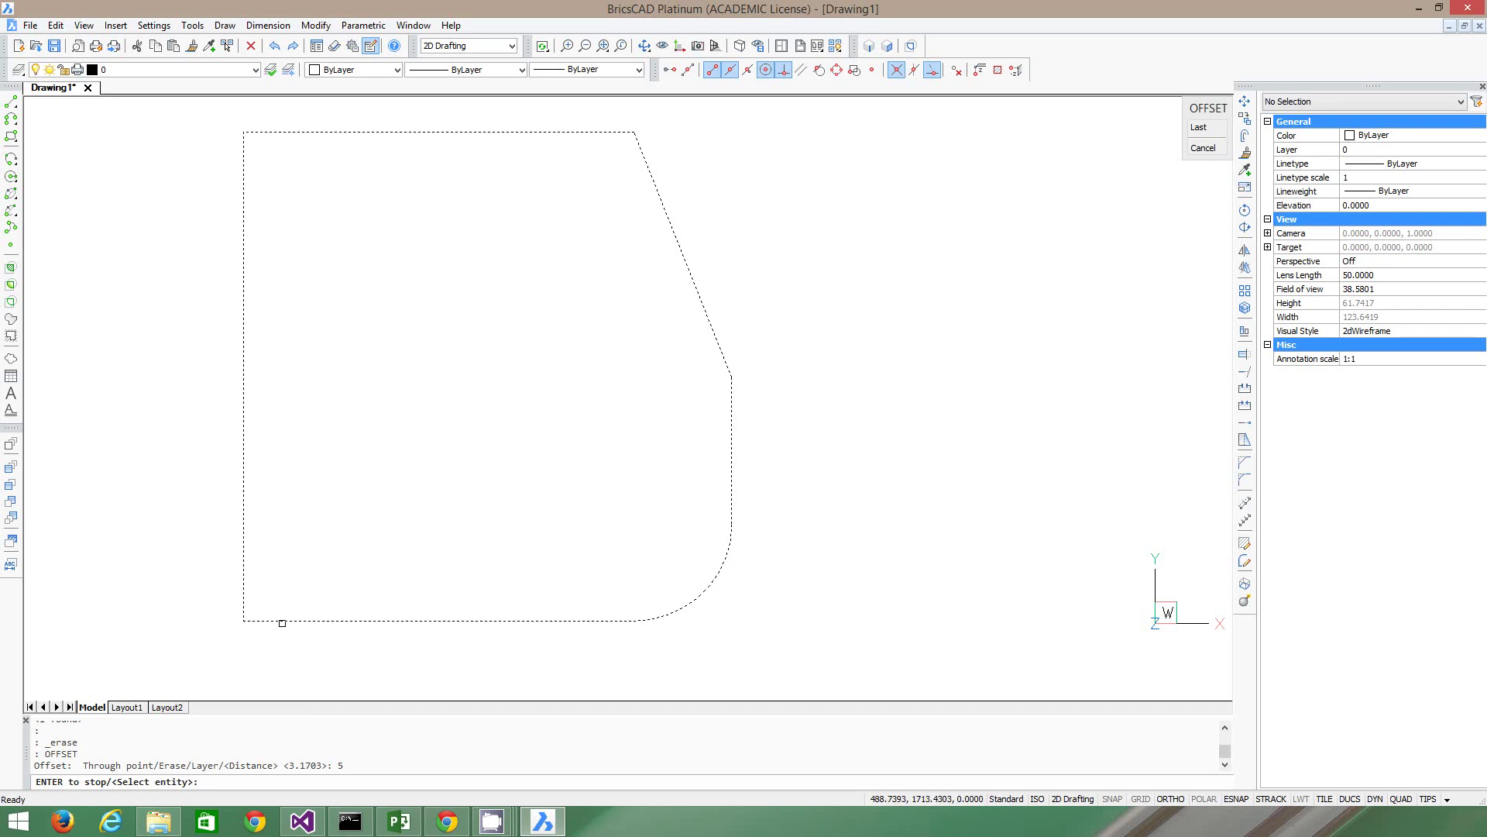
click(282, 622)
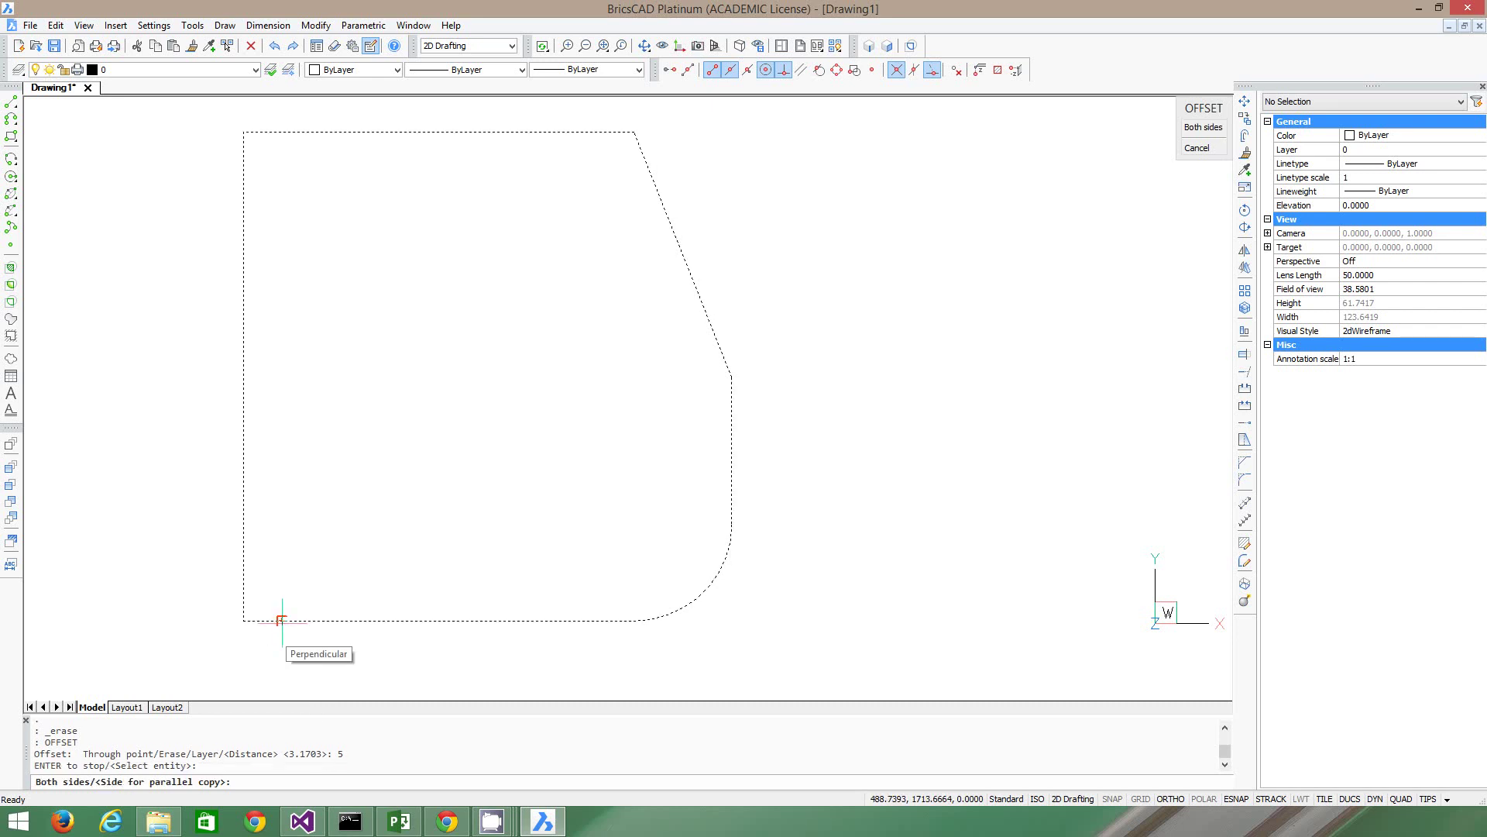
click(345, 515)
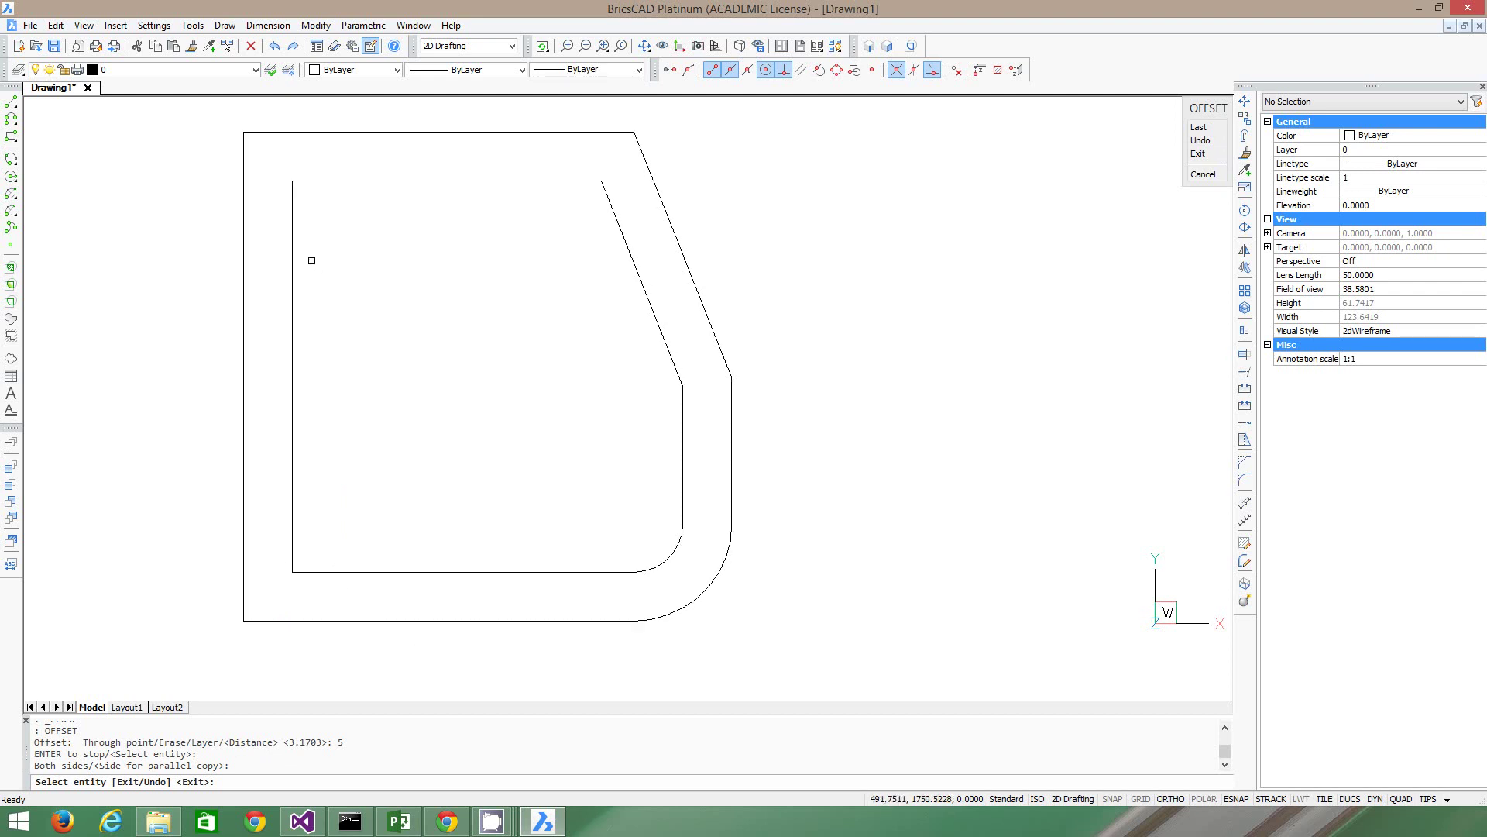
click(12, 176)
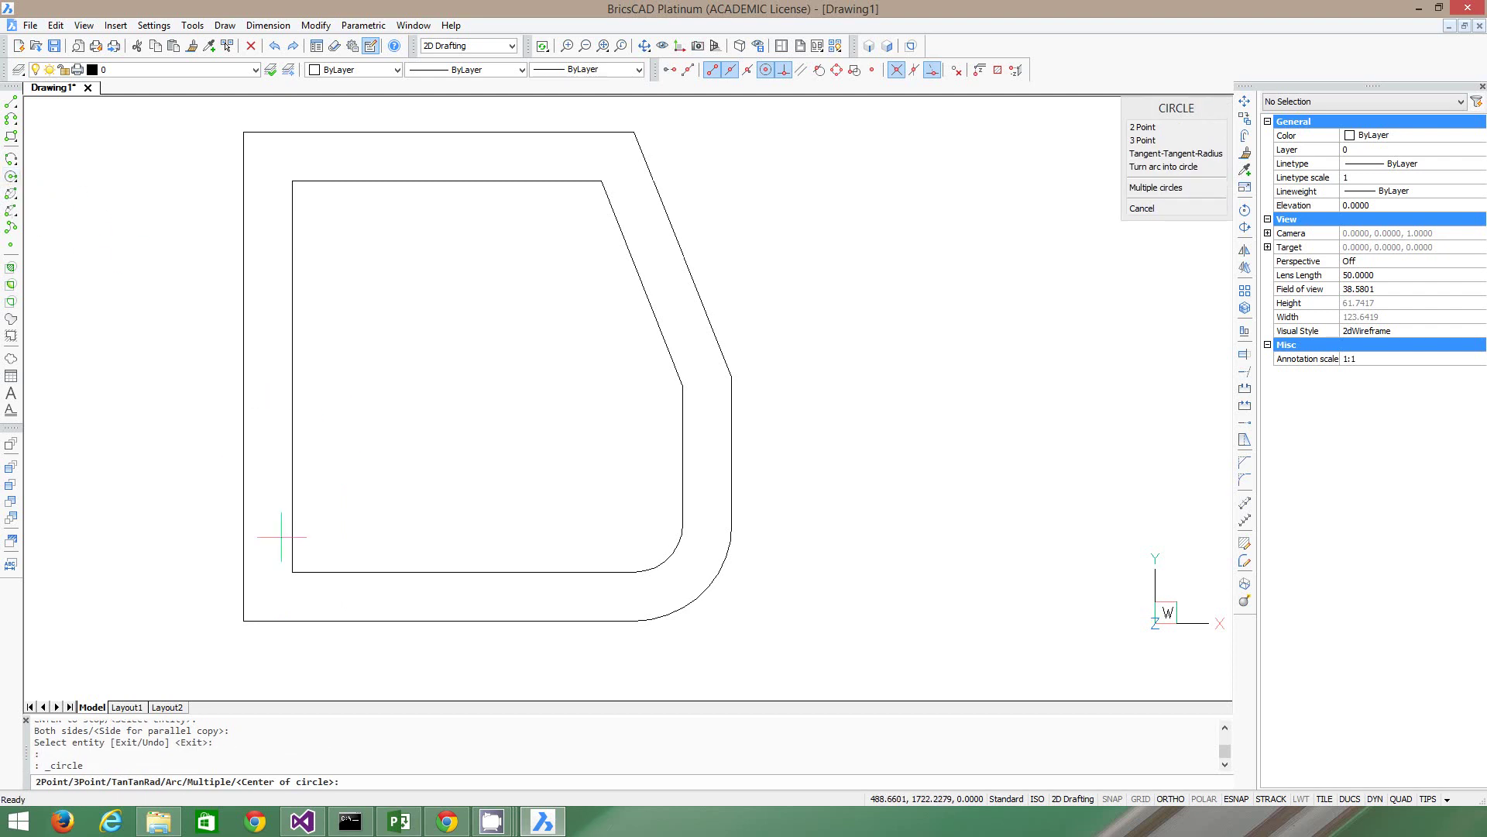
Place a radius-2 hole at the inner outline's lower-left corner, then erase the inner outline.
click(292, 571)
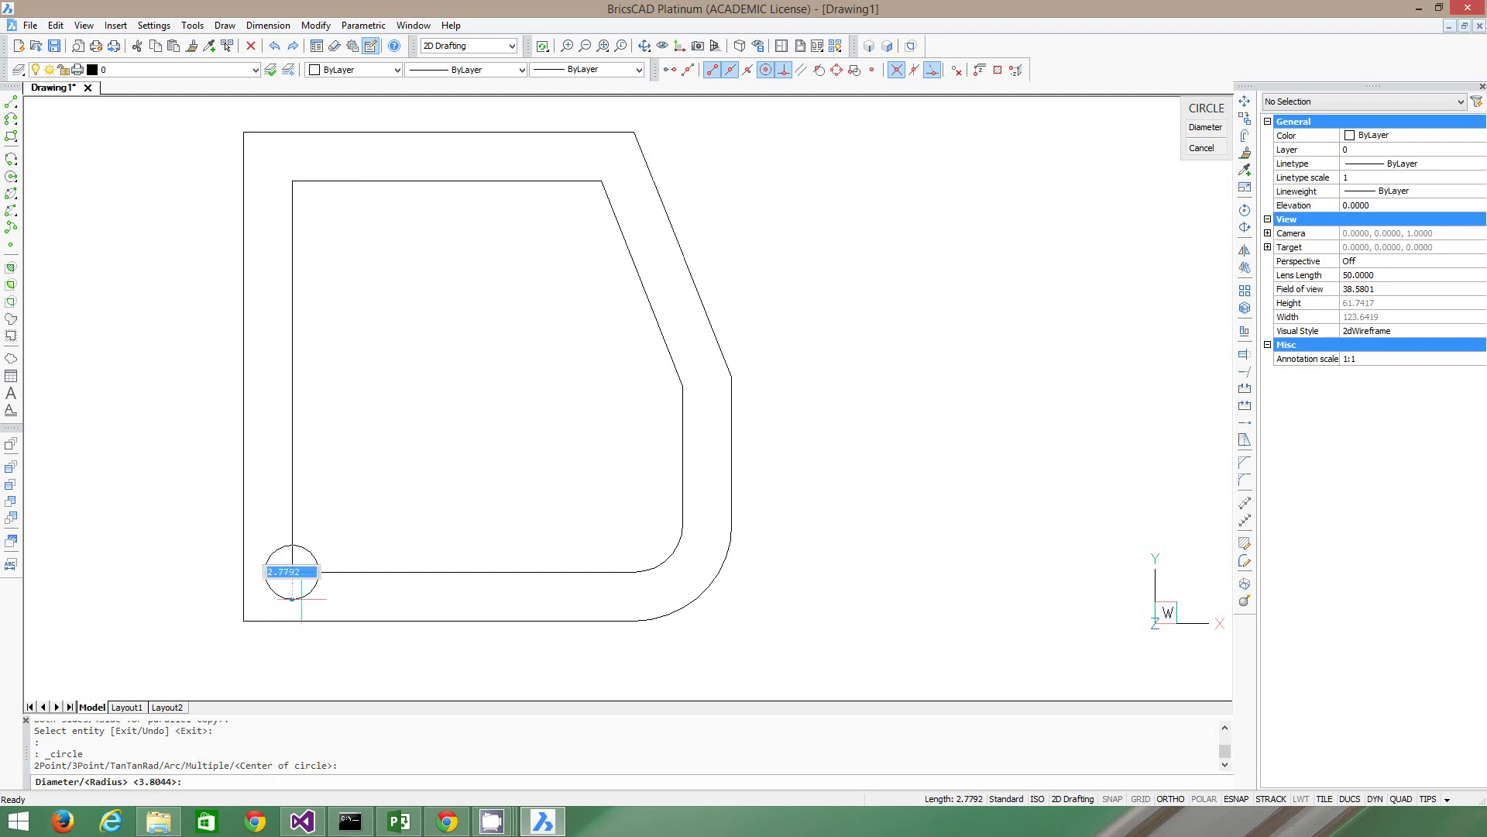
text(2)
key(Return)
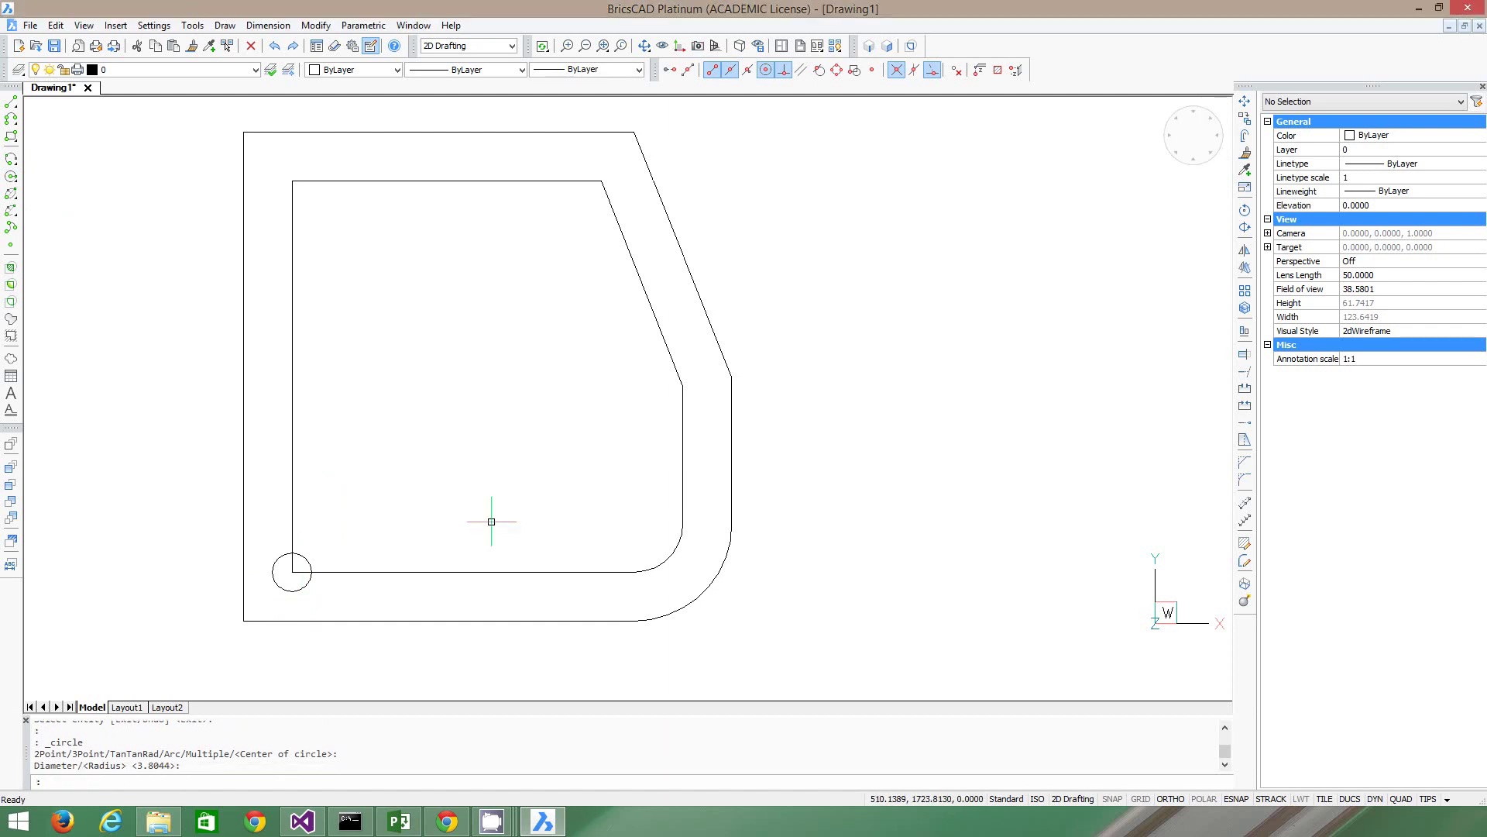
click(464, 572)
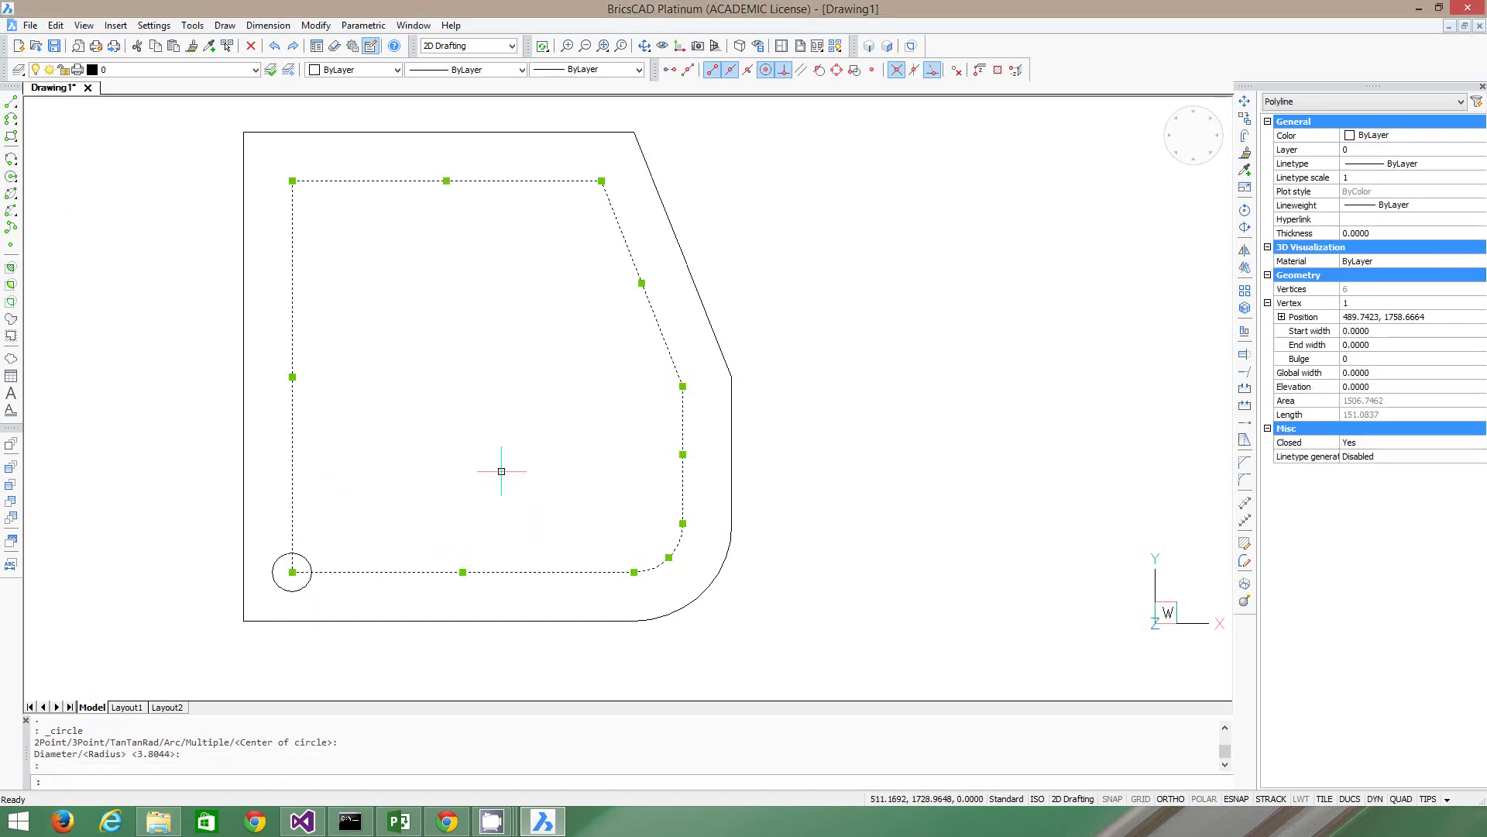
key(Delete)
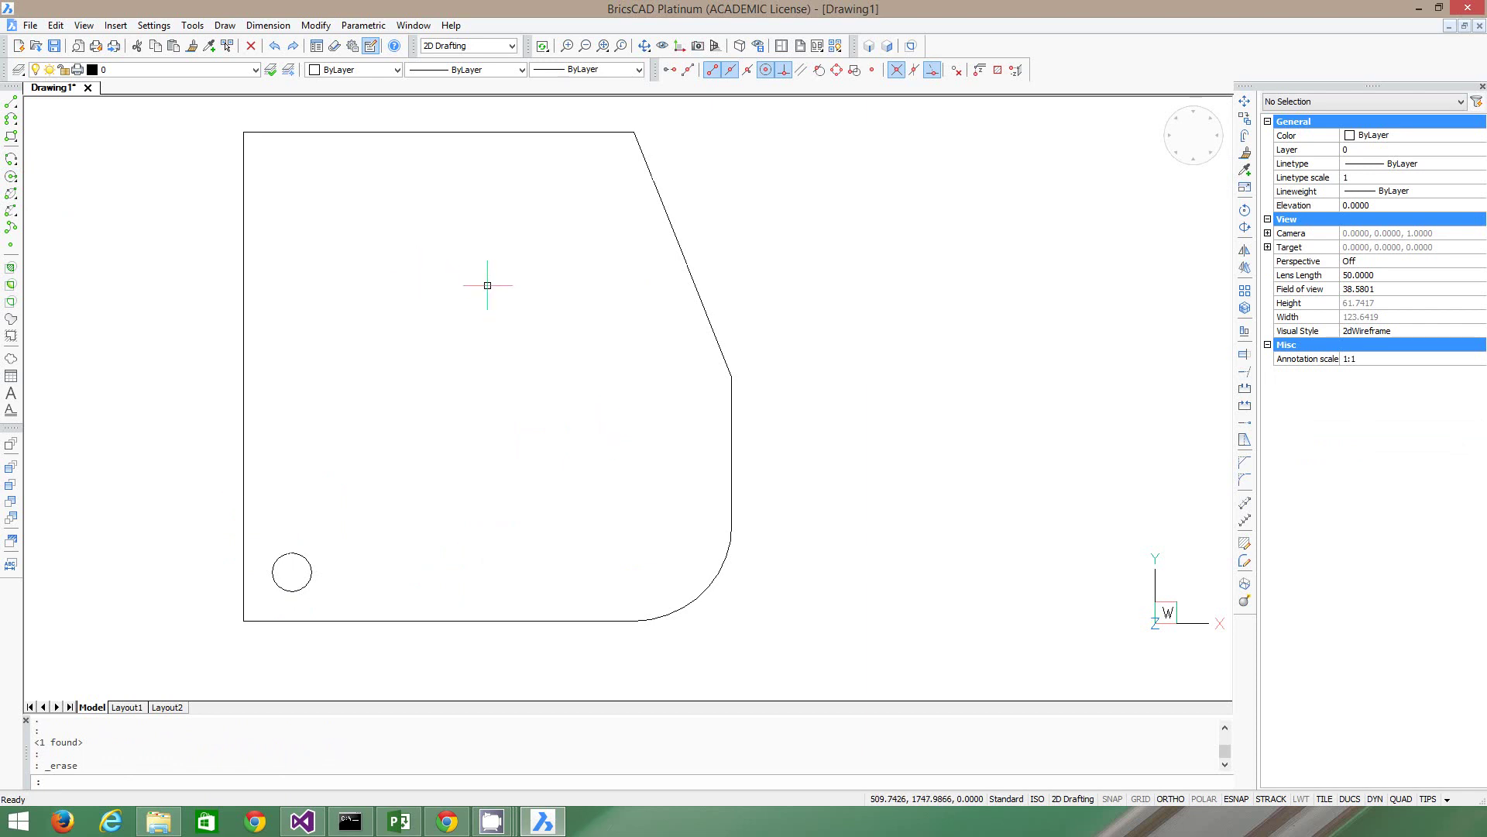
Add a single-line text 'Hello there' starting near the top of the plate.
click(10, 395)
click(301, 226)
key(Return)
key(Return)
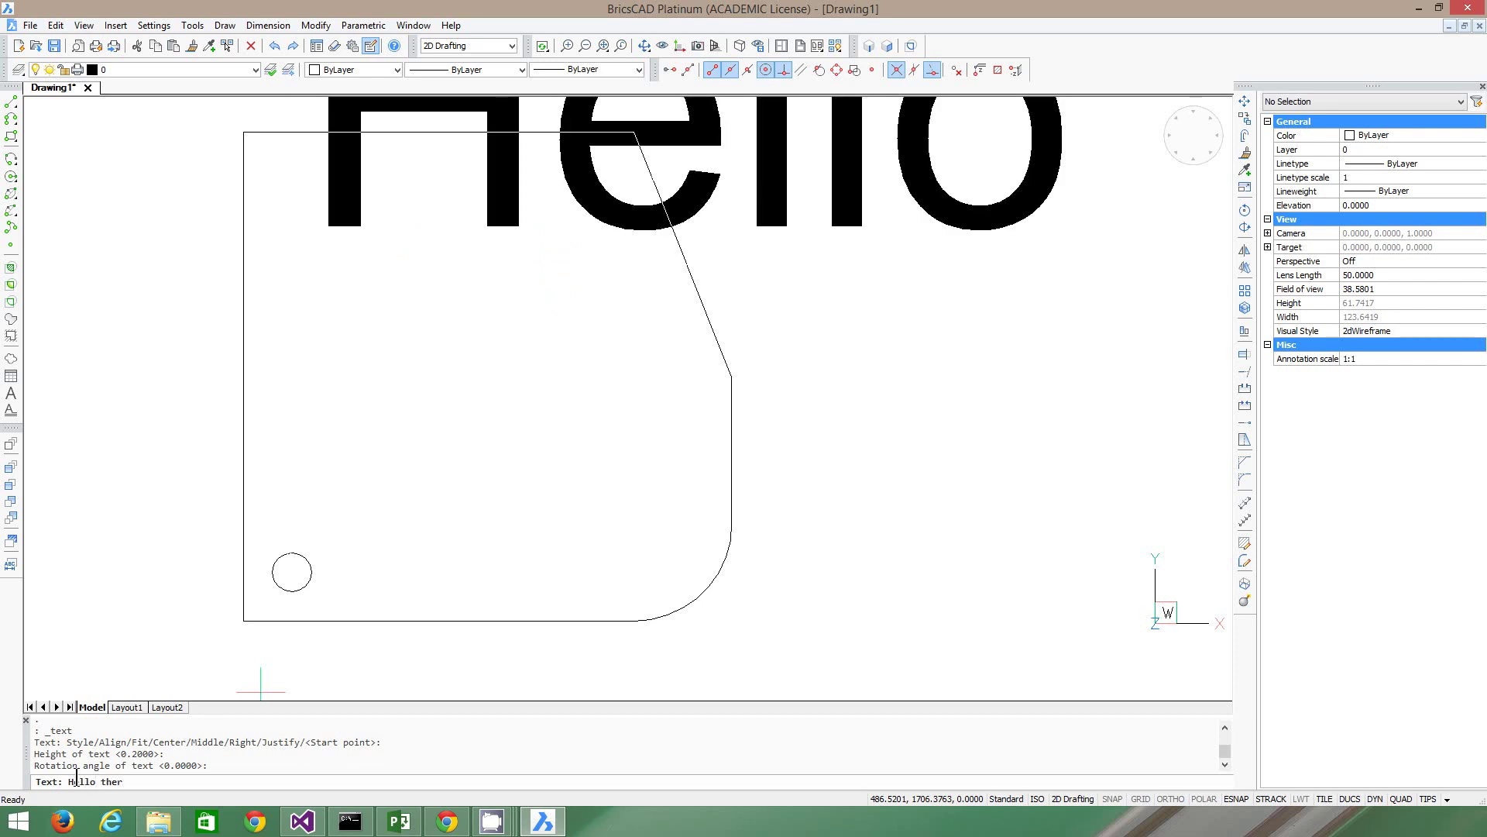
key(Return)
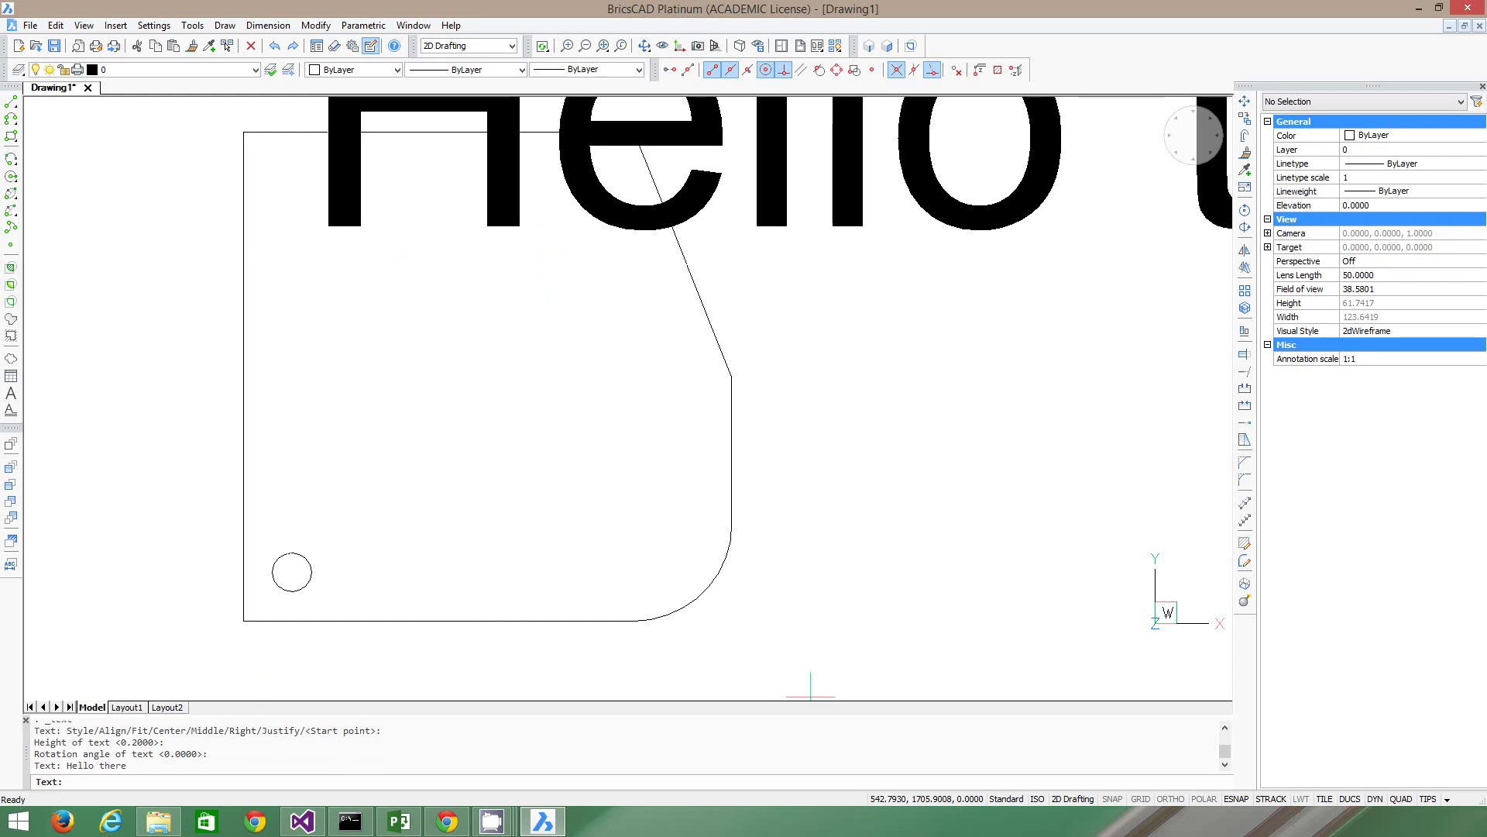
scroll(252, 484, down, 2)
scroll(253, 484, down, 2)
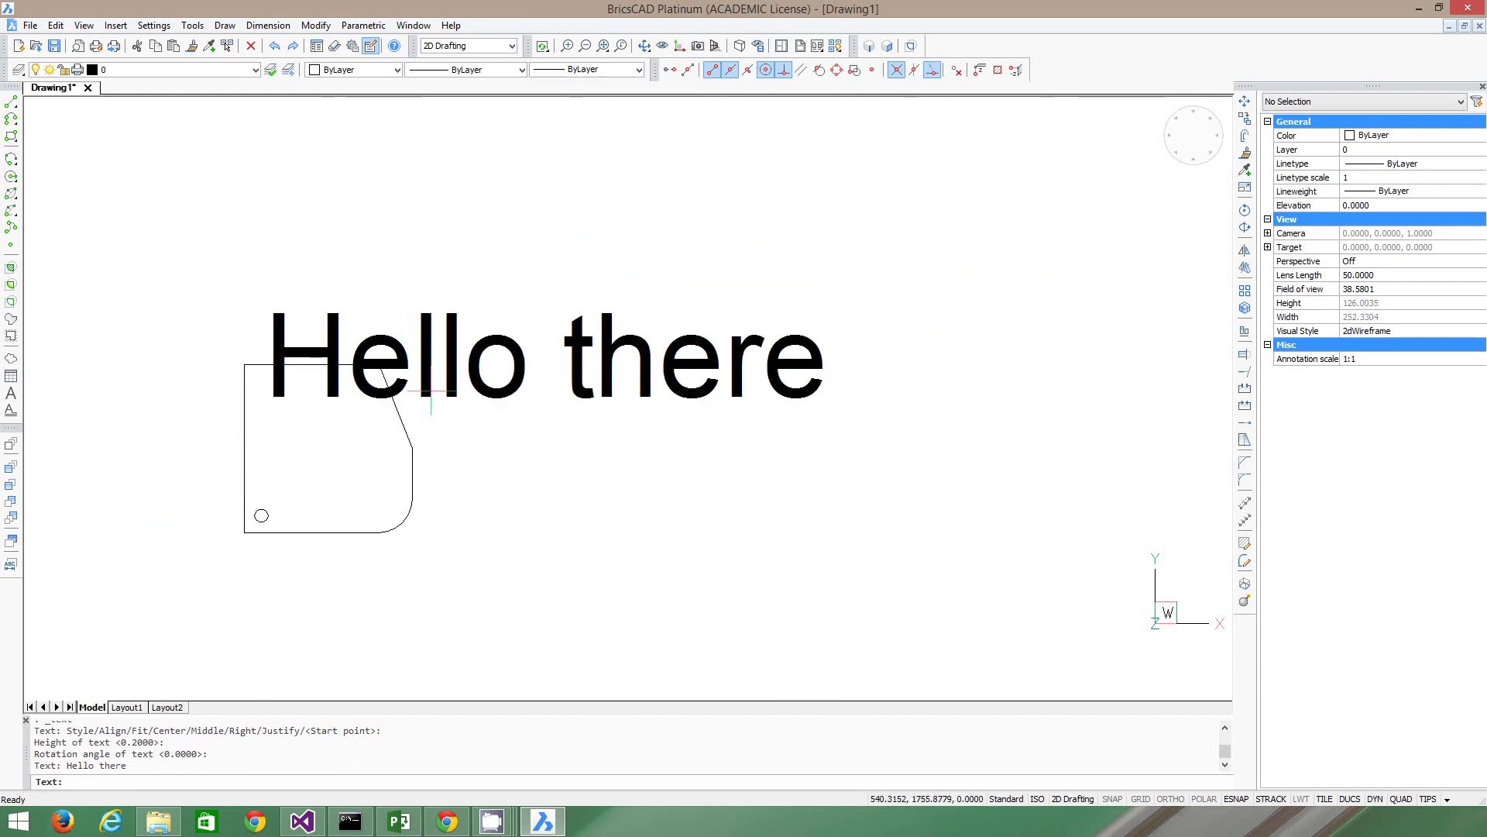
key(Return)
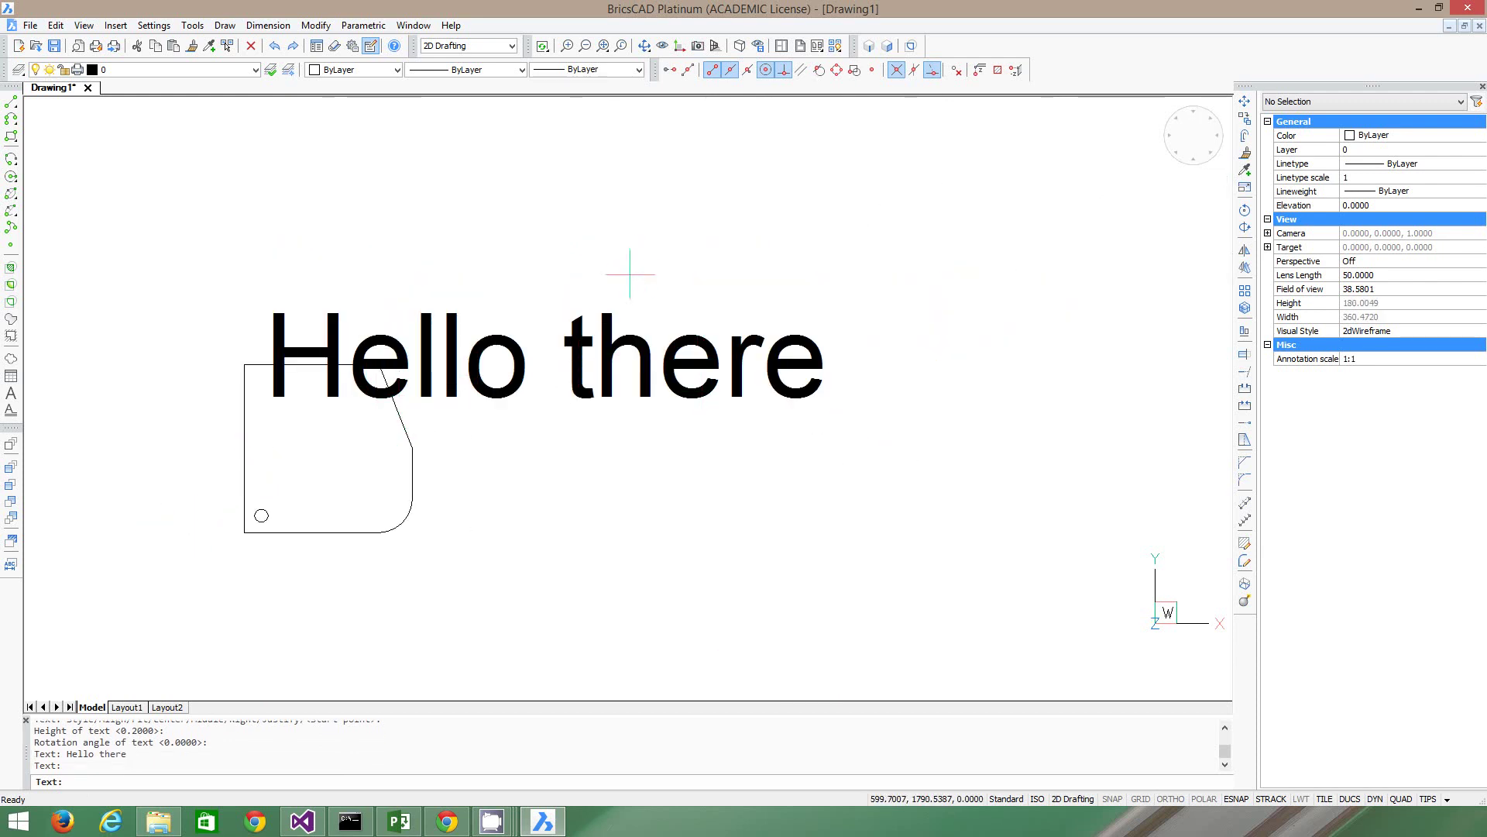
key(Escape)
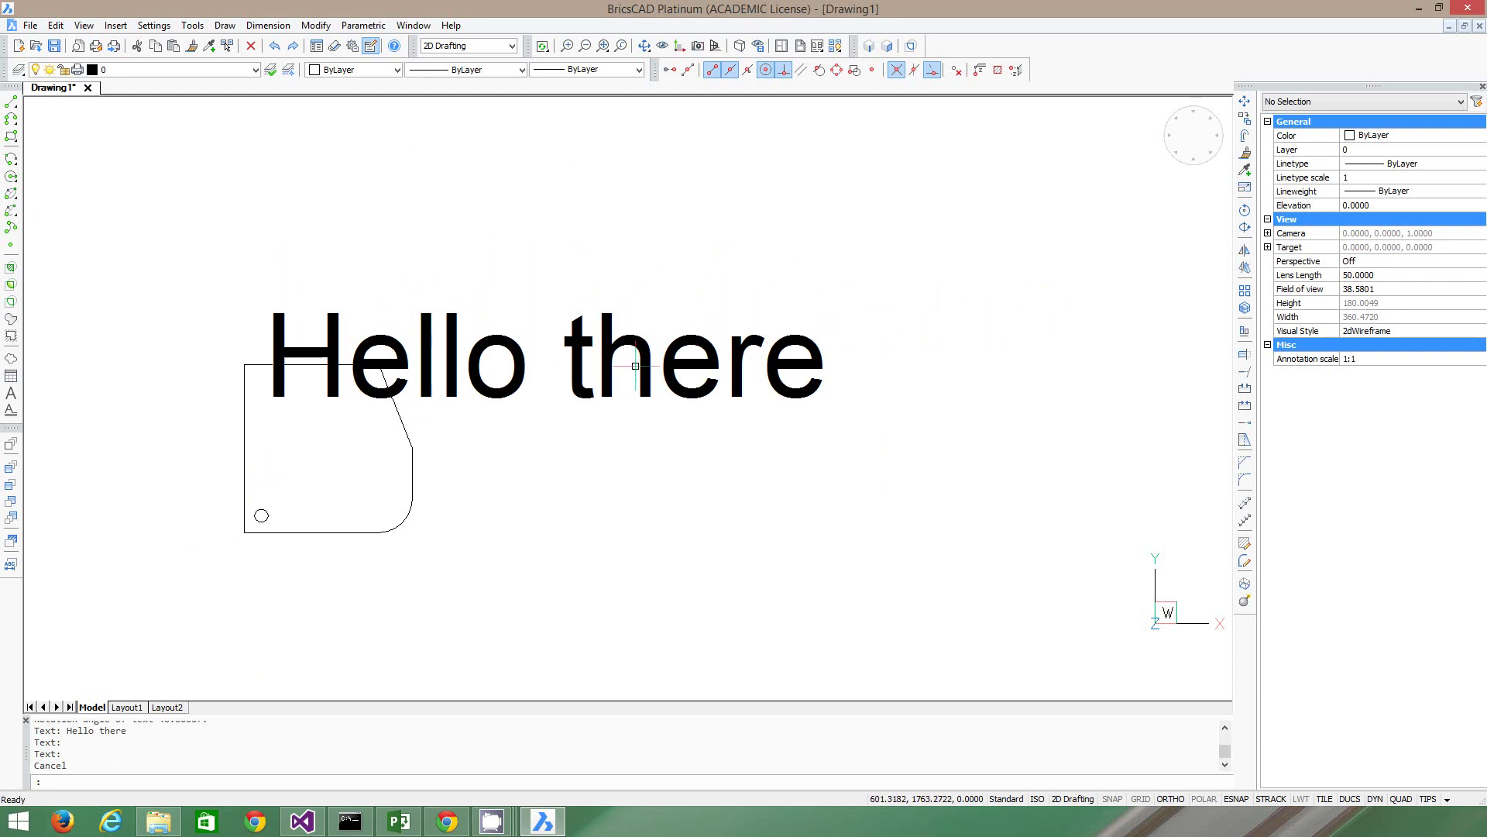
Change the 'Hello there' text height to 10, then to 5, in Properties.
click(640, 358)
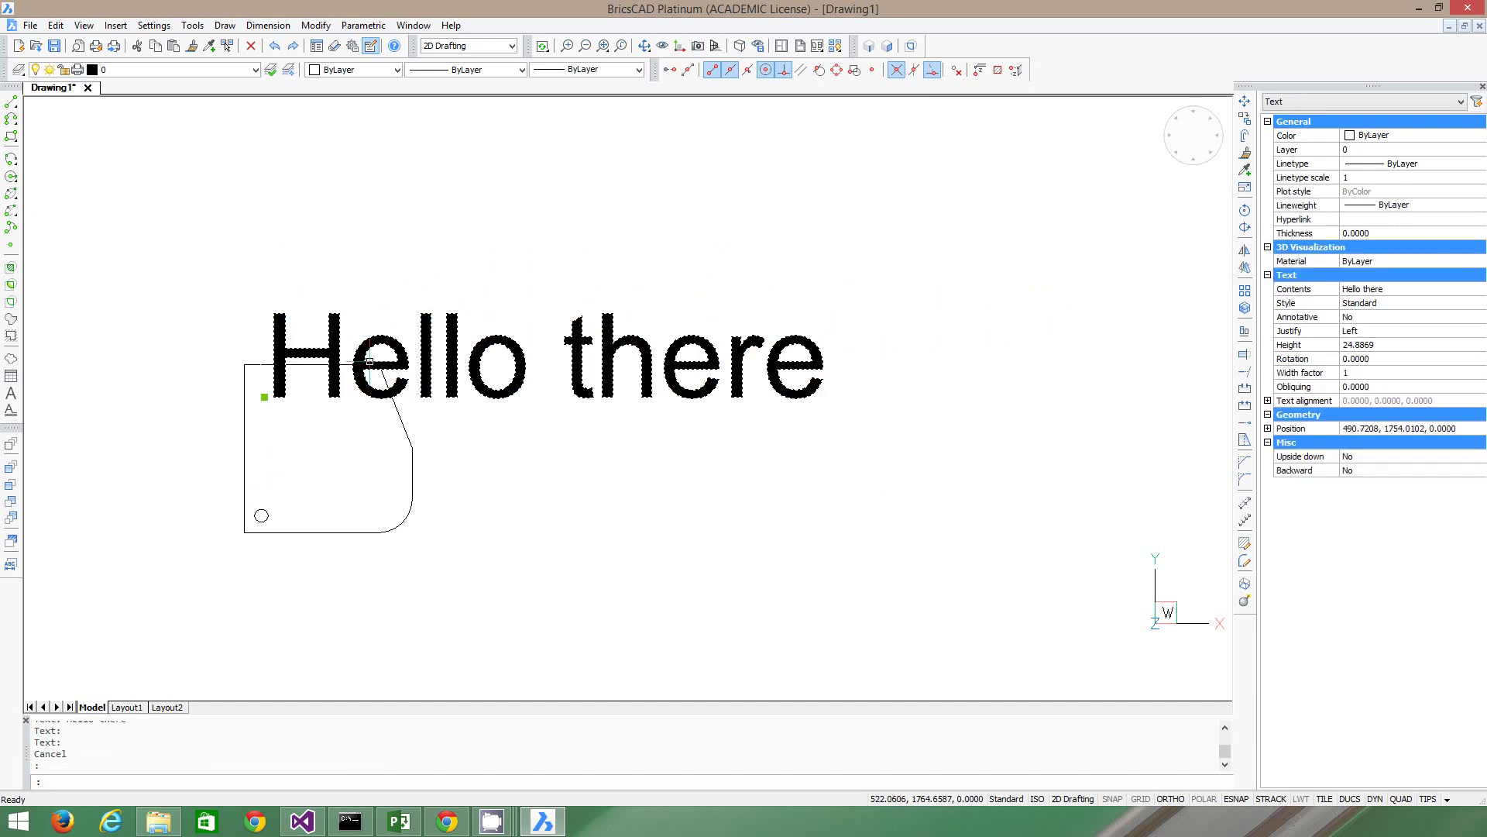
click(1375, 346)
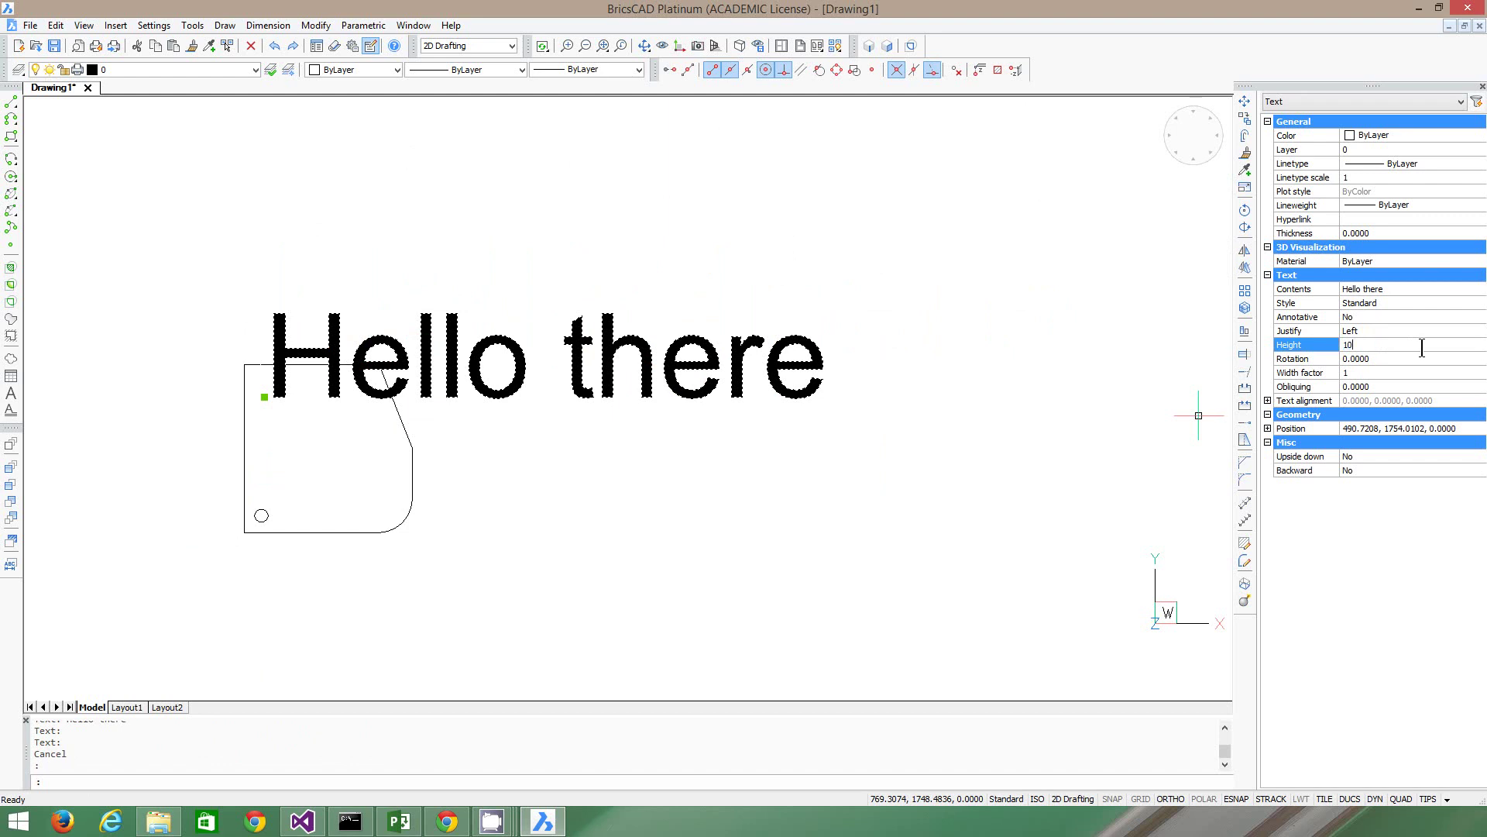
text(10)
key(Return)
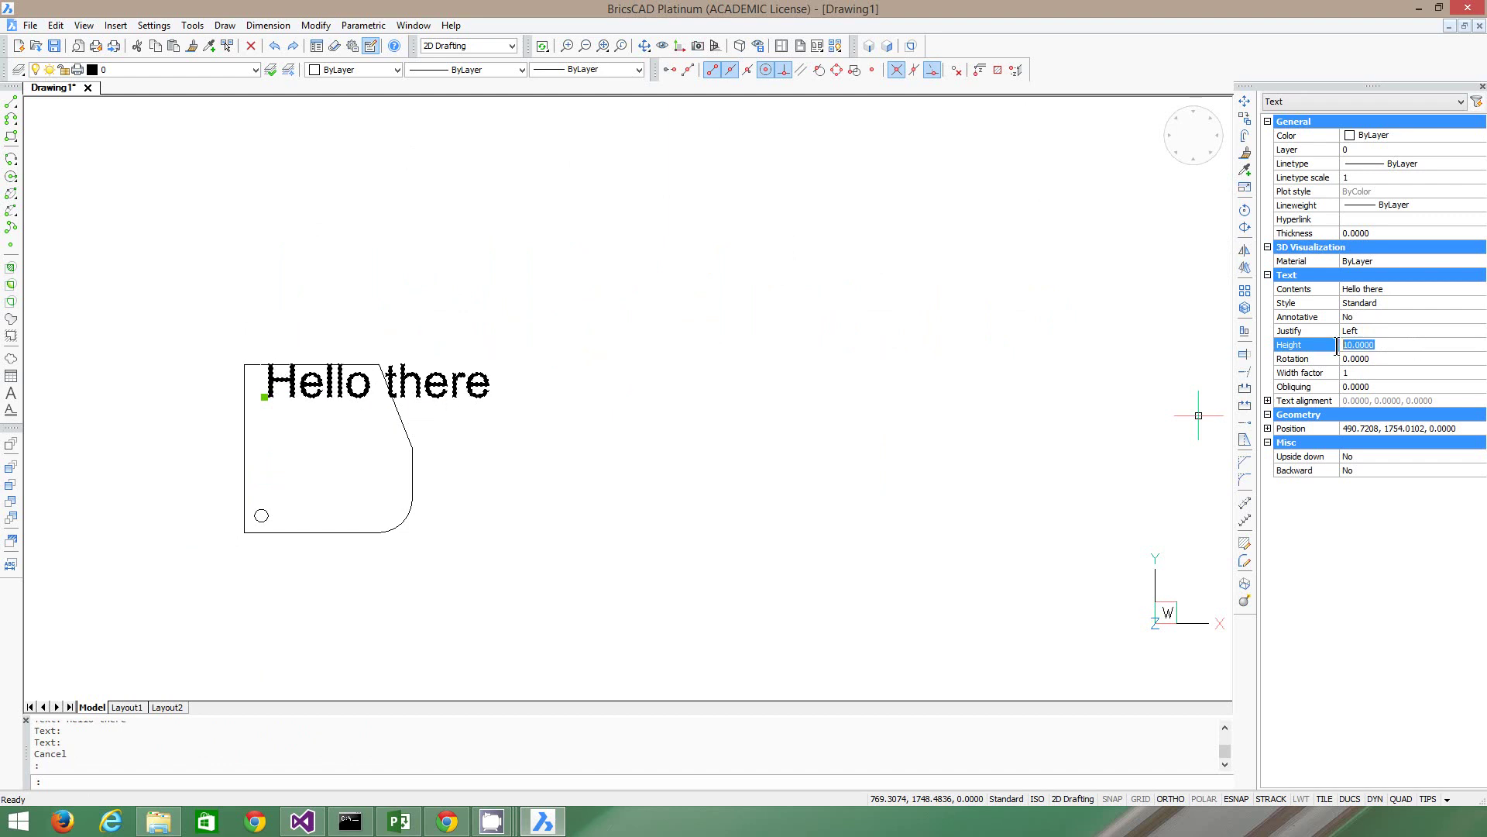
text(5)
key(Return)
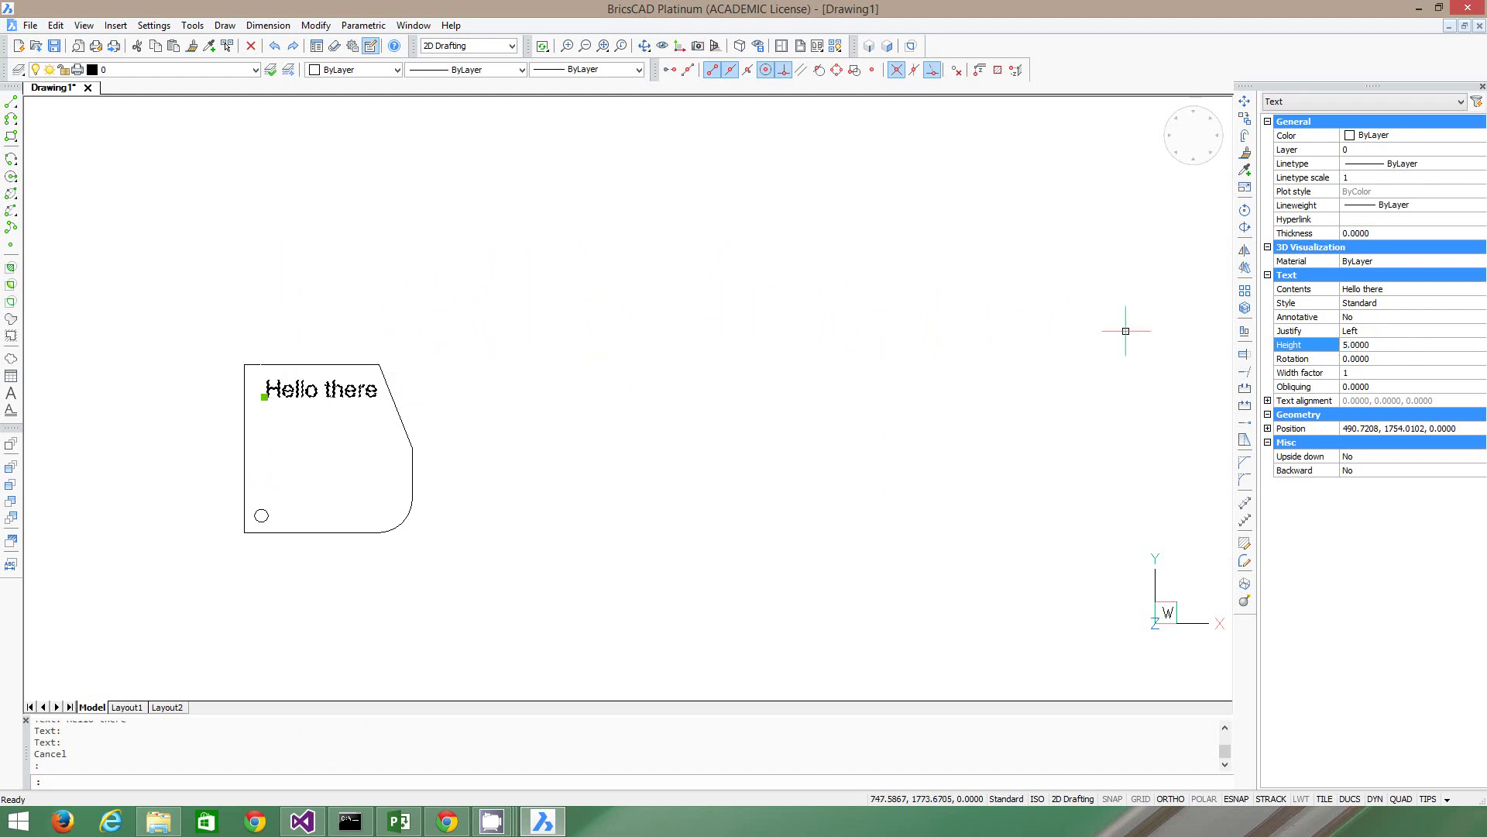
scroll(388, 446, up, 3)
key(Escape)
scroll(787, 248, down, 3)
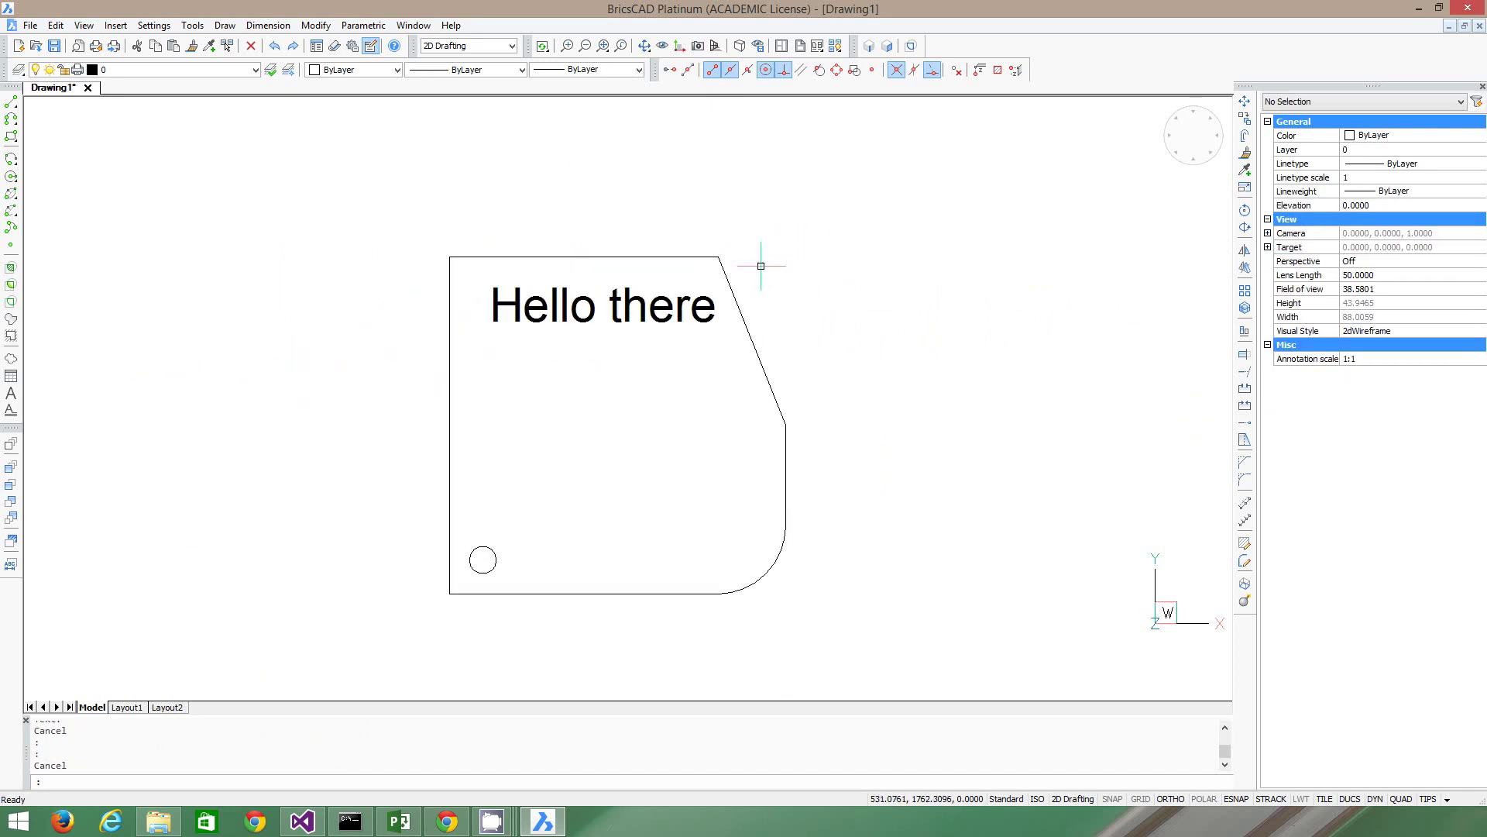
scroll(678, 268, up, 2)
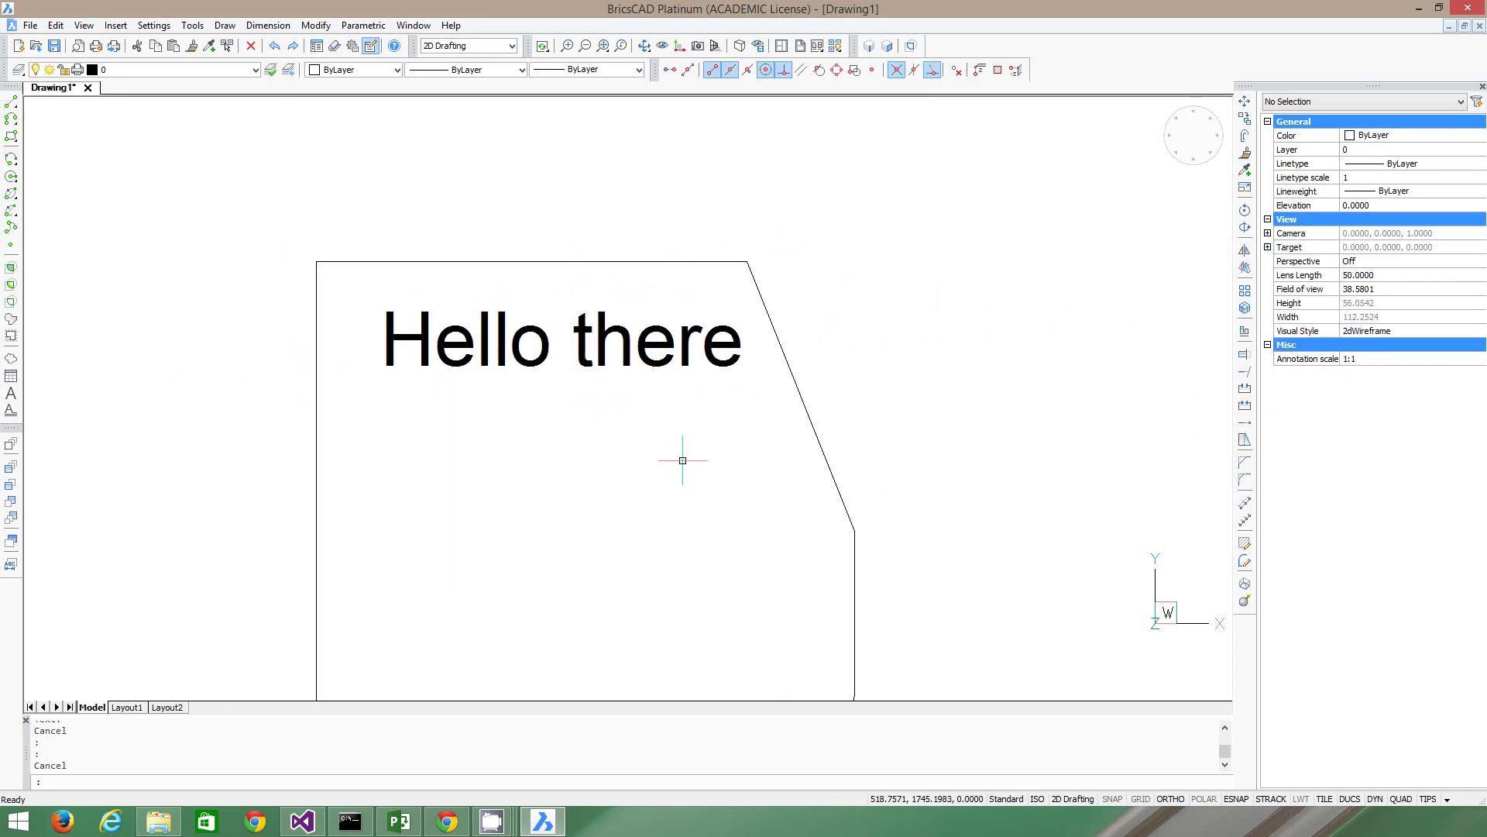
scroll(508, 422, down, 2)
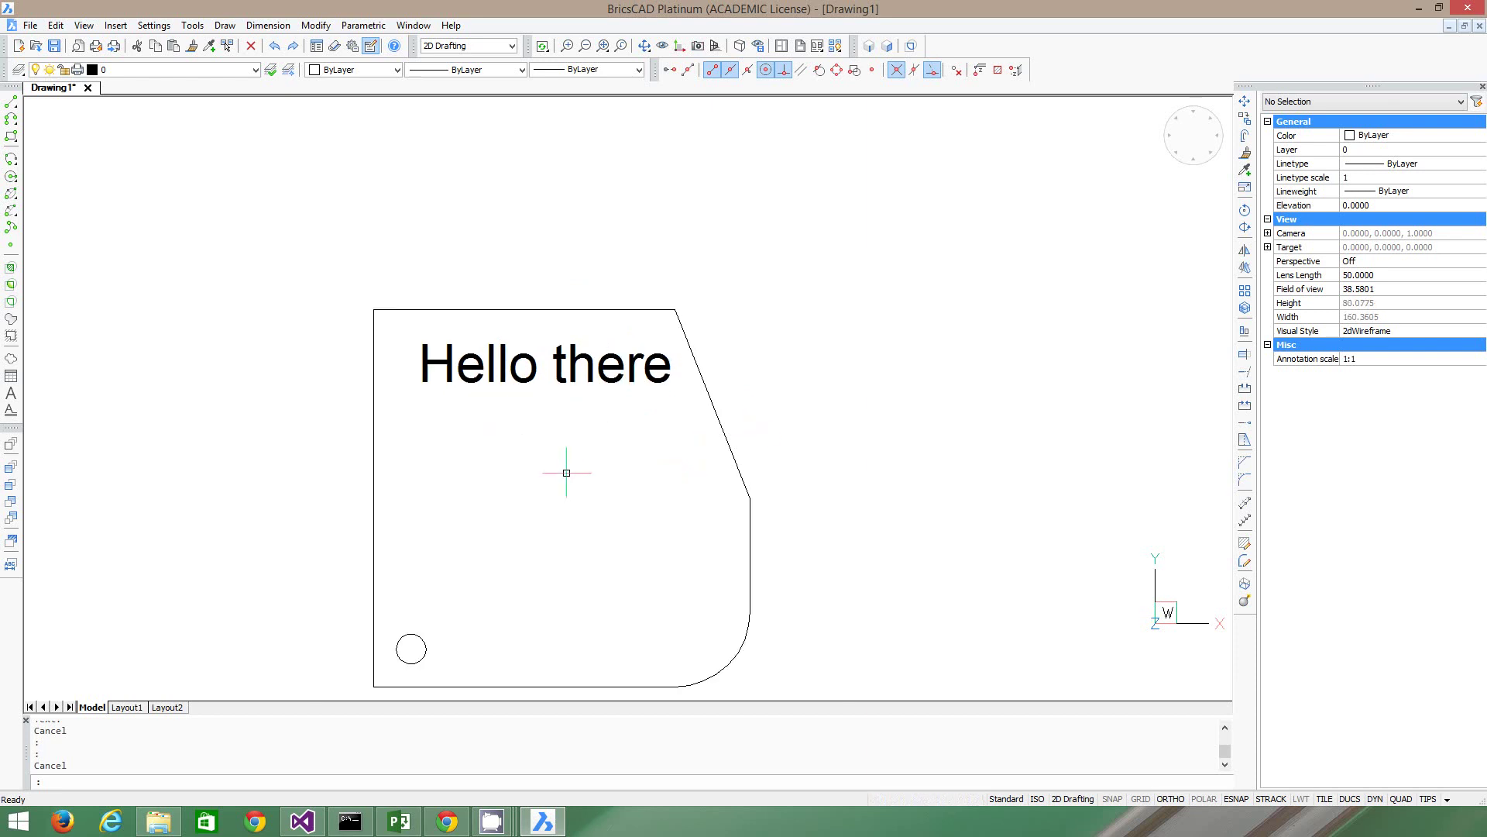
scroll(523, 397, up, 2)
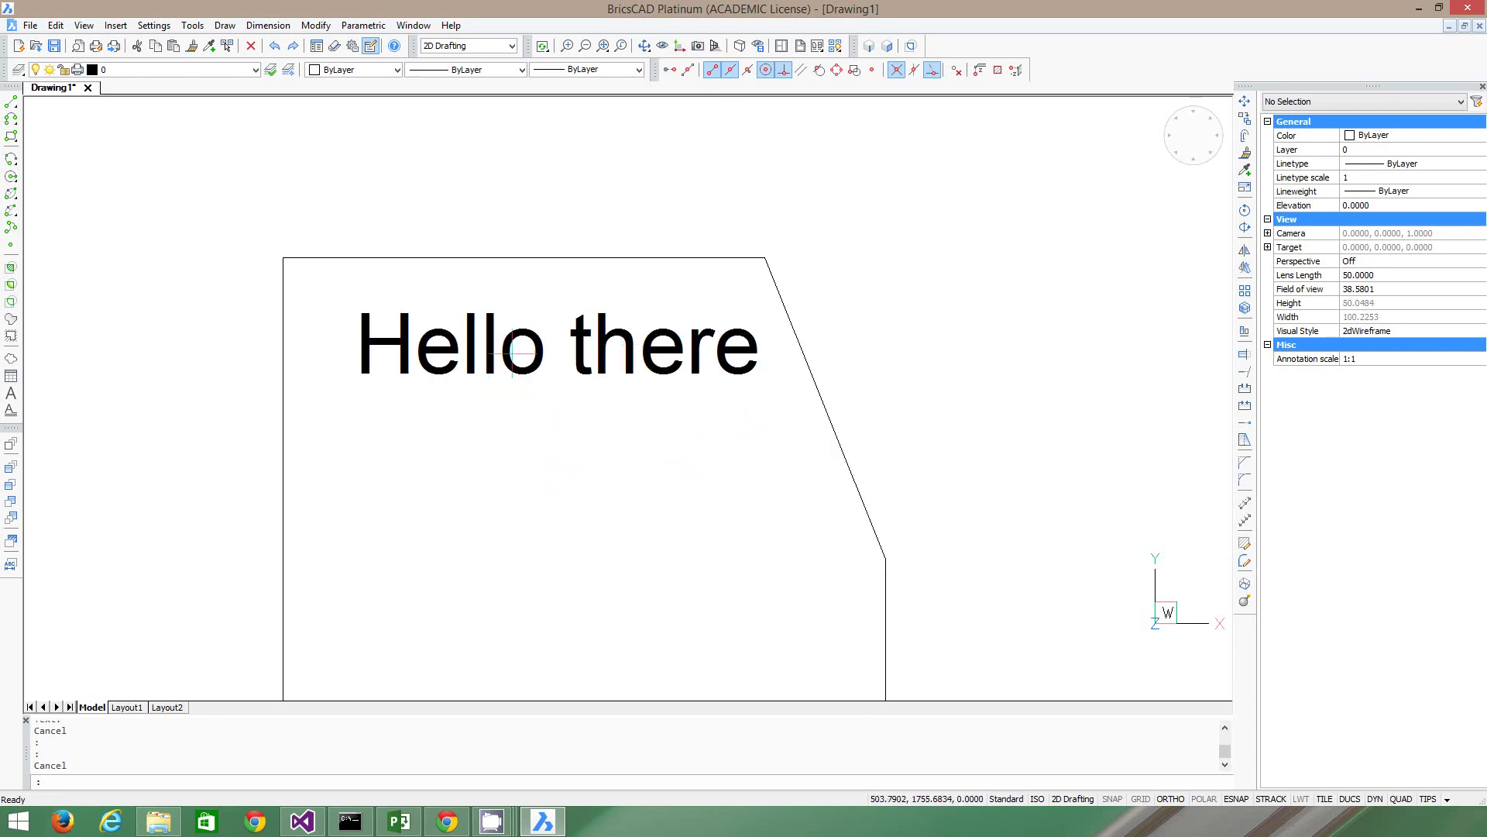
Explode the 'Hello there' text into outline letters with TXTEXP, then zoom out to view the plate.
click(450, 366)
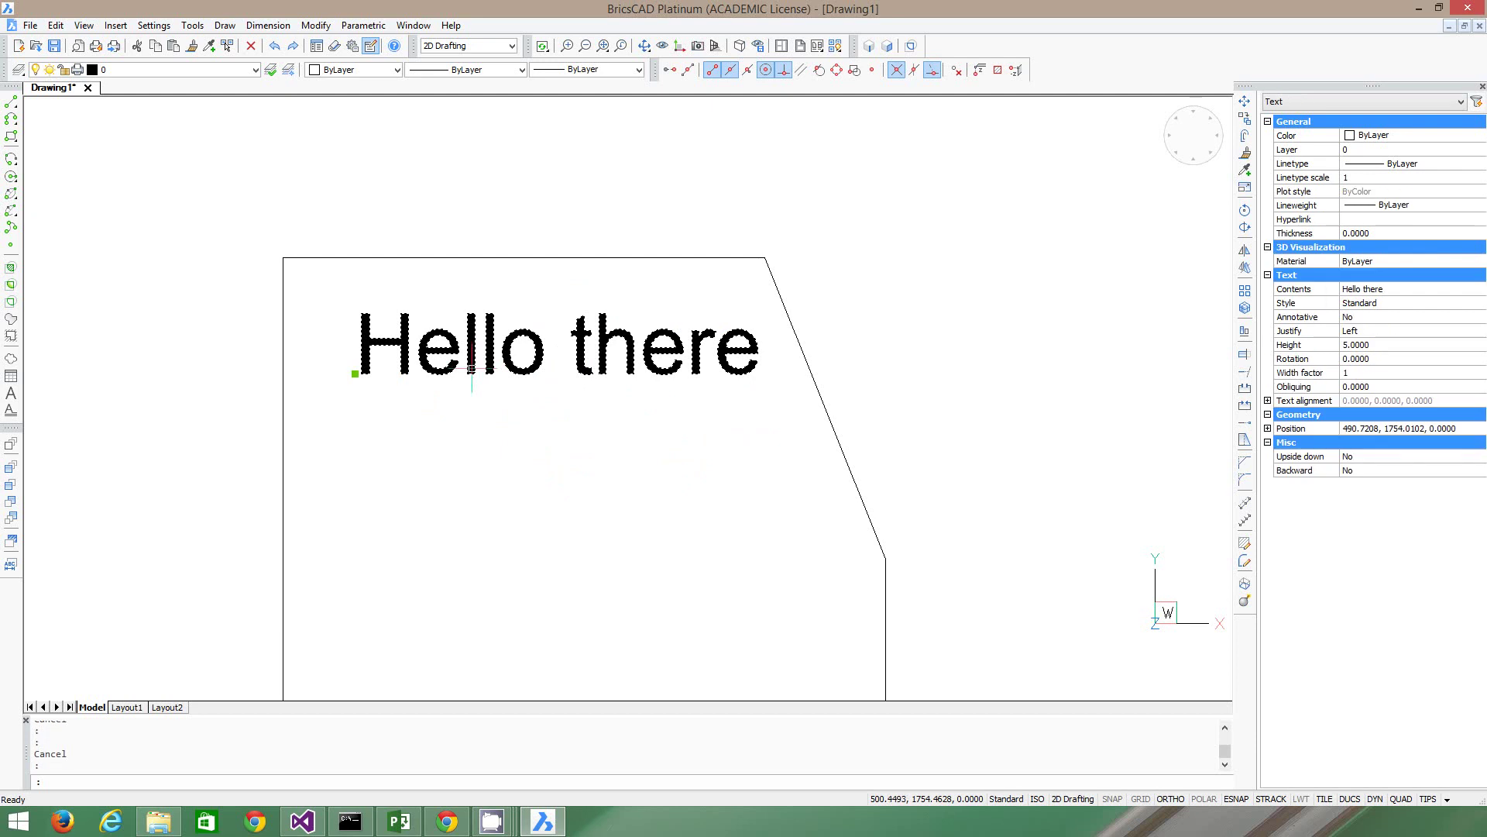
scroll(352, 380, up, 5)
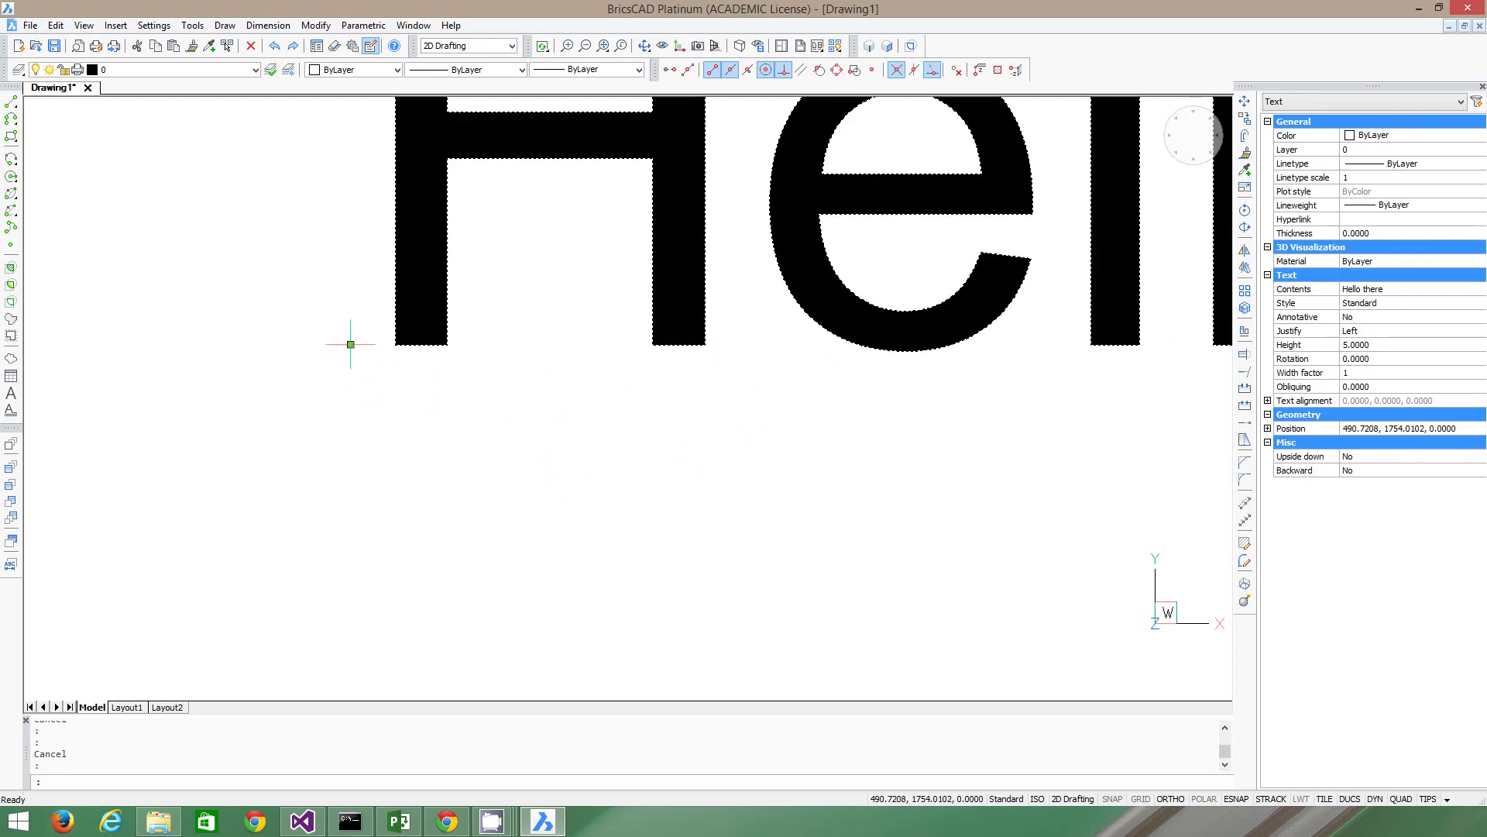
right_click(351, 344)
click(380, 411)
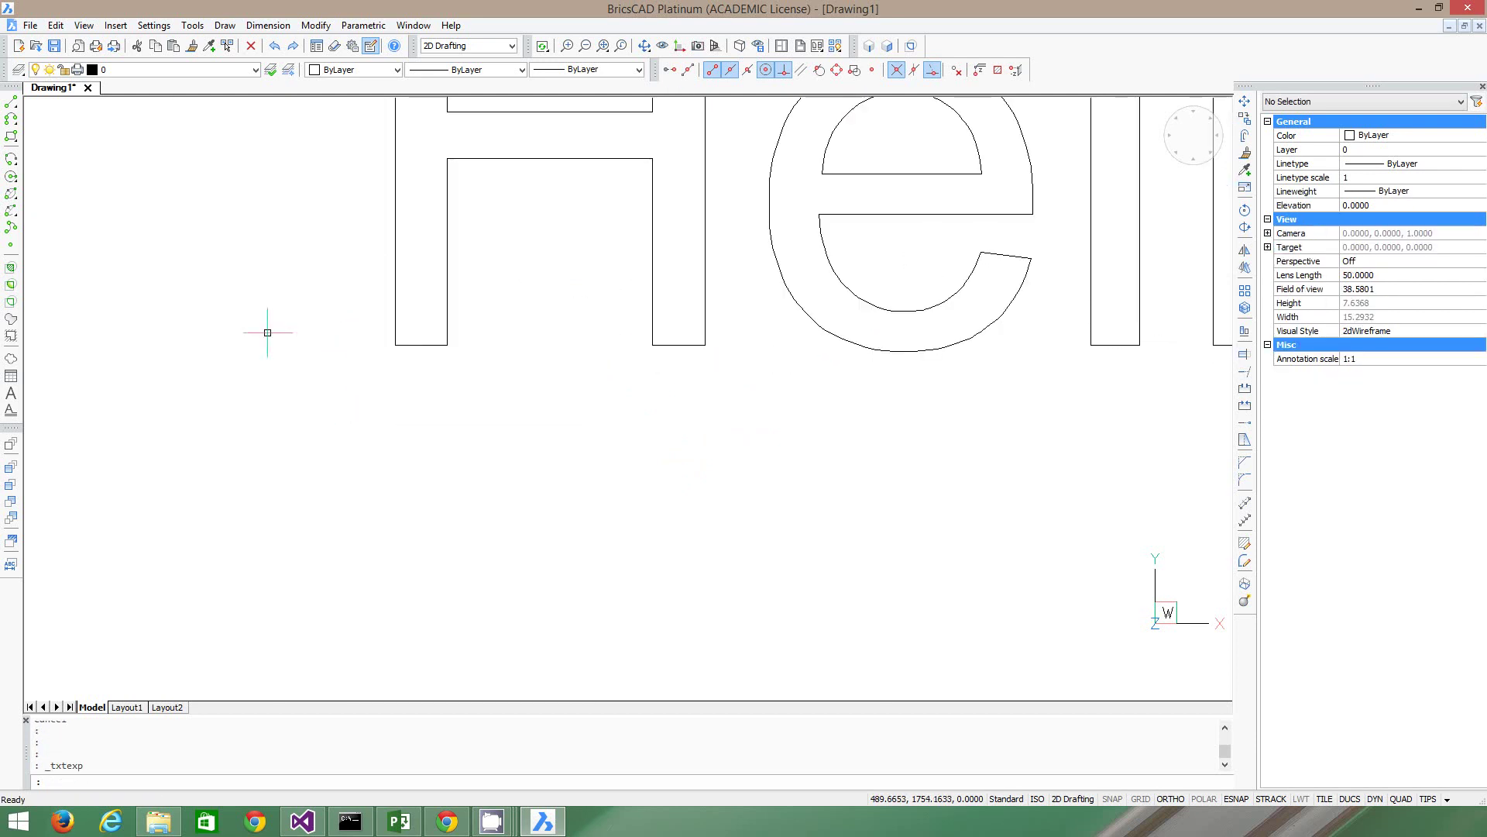
scroll(214, 327, down, 5)
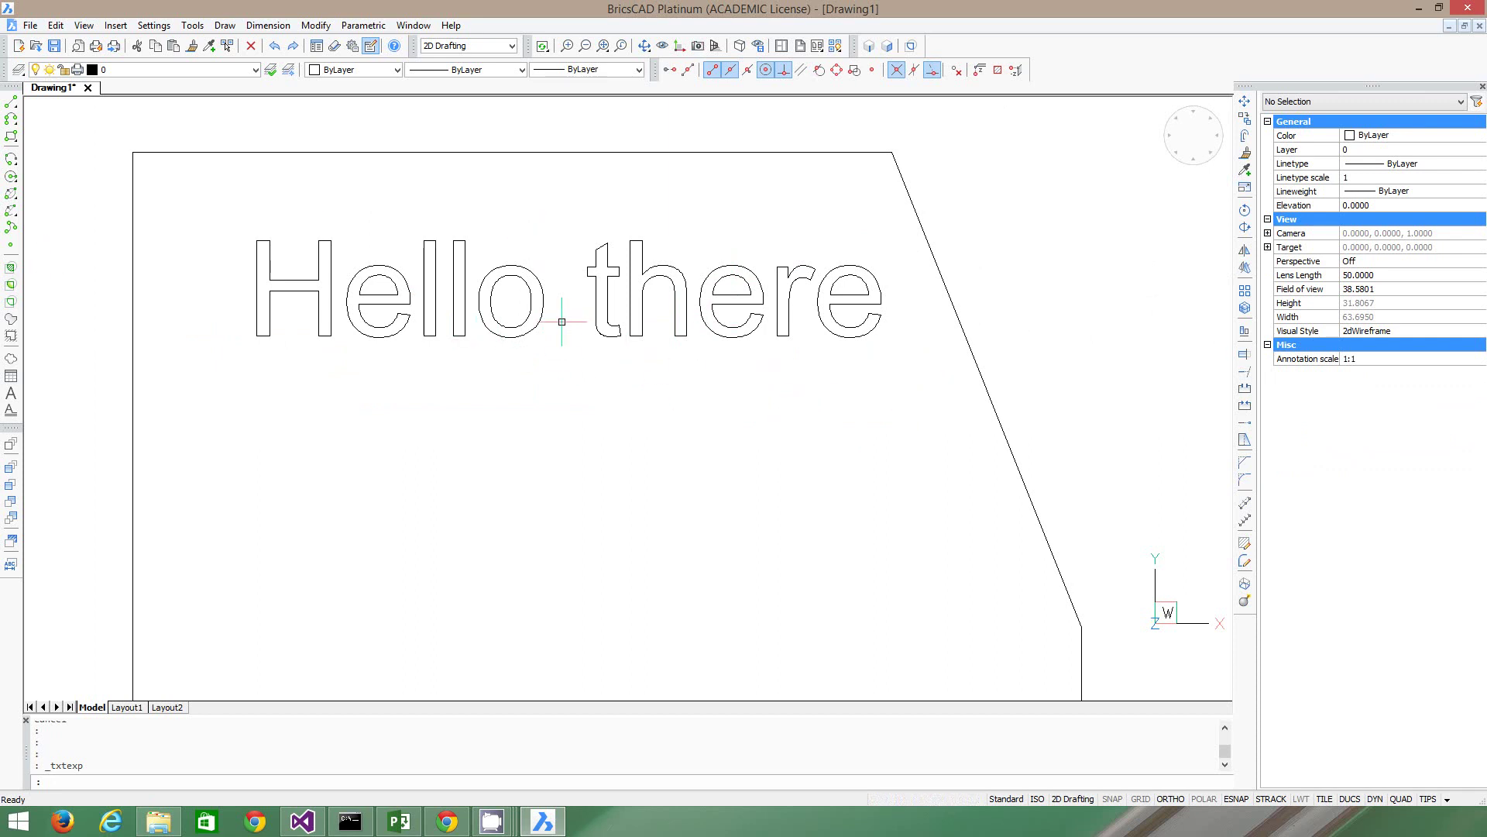
scroll(507, 316, down, 4)
scroll(488, 352, up, 4)
scroll(434, 349, down, 4)
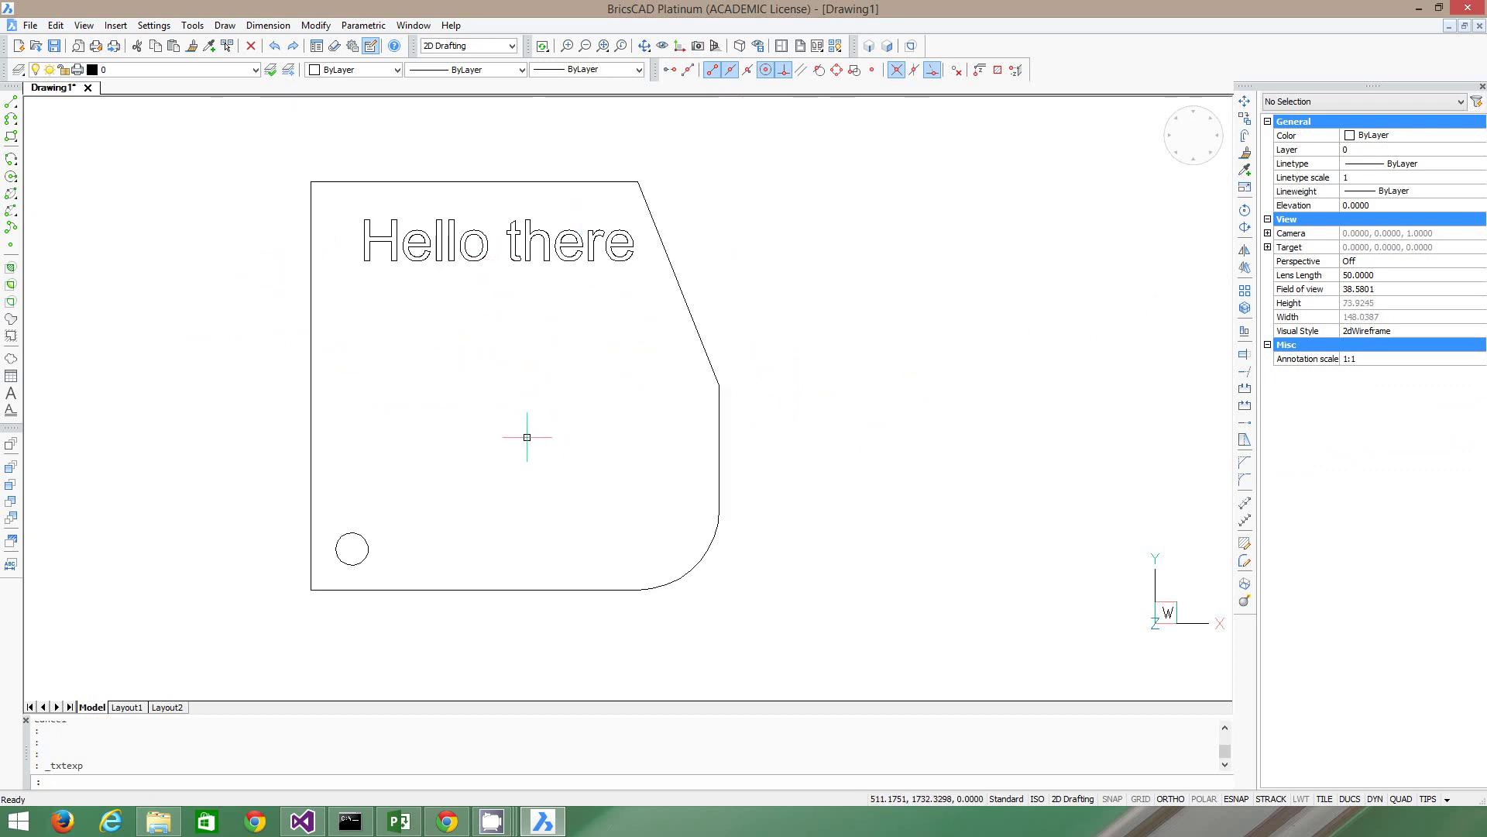
Draw a larger circle in the middle of the plate.
click(10, 178)
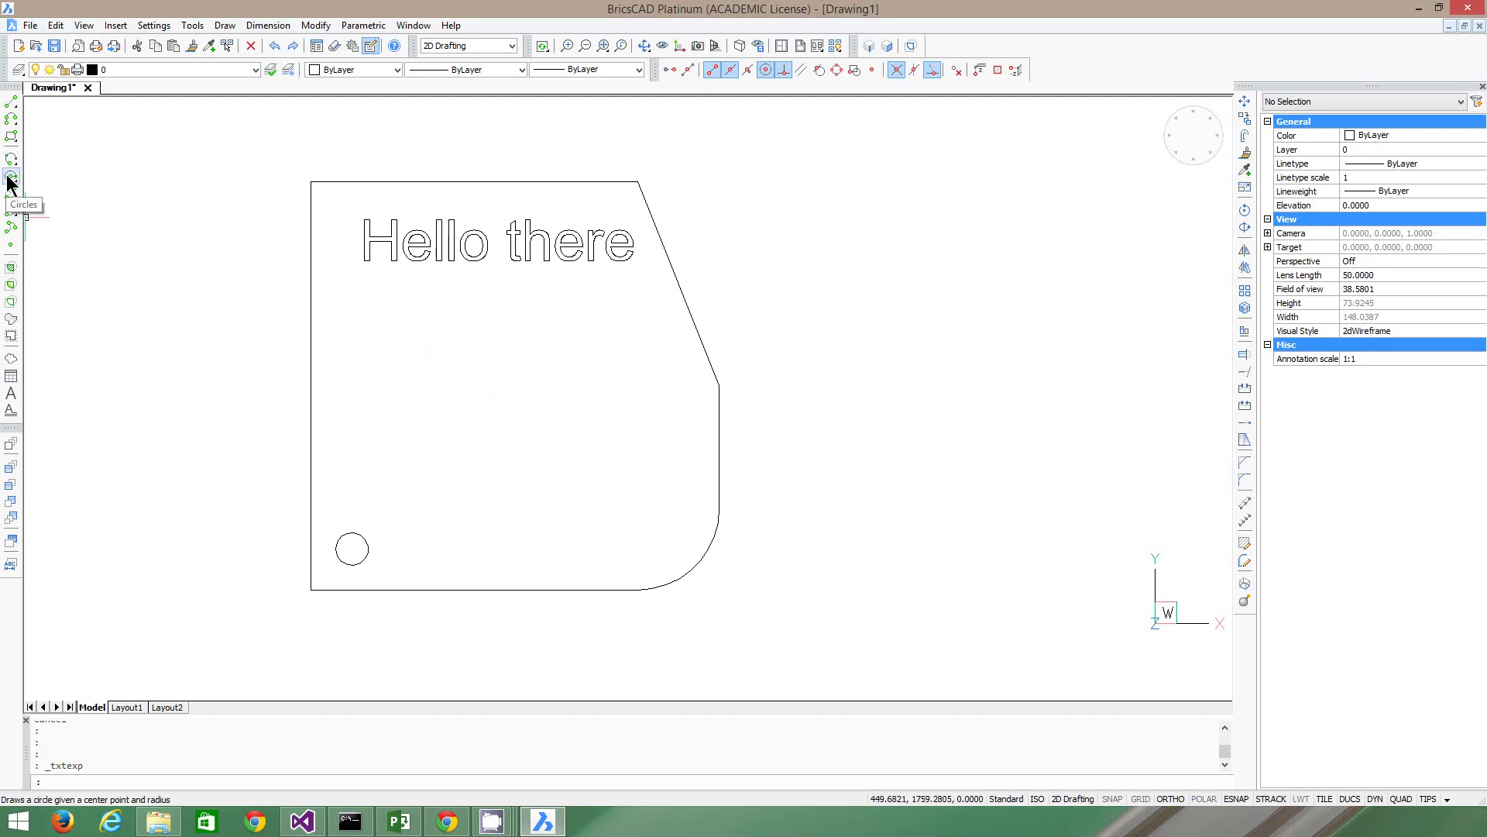
scroll(477, 426, up, 2)
click(486, 428)
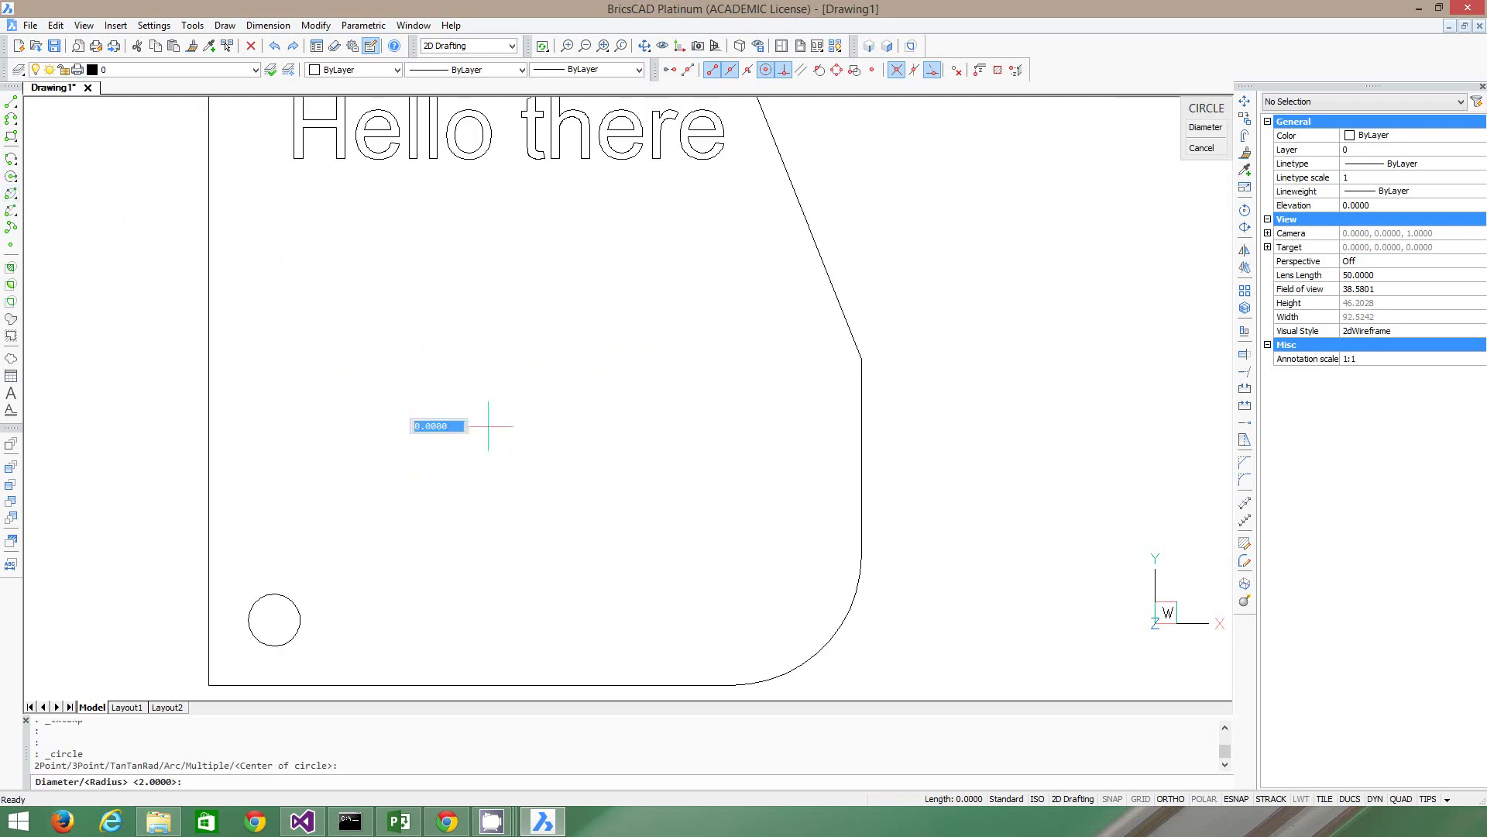
click(523, 460)
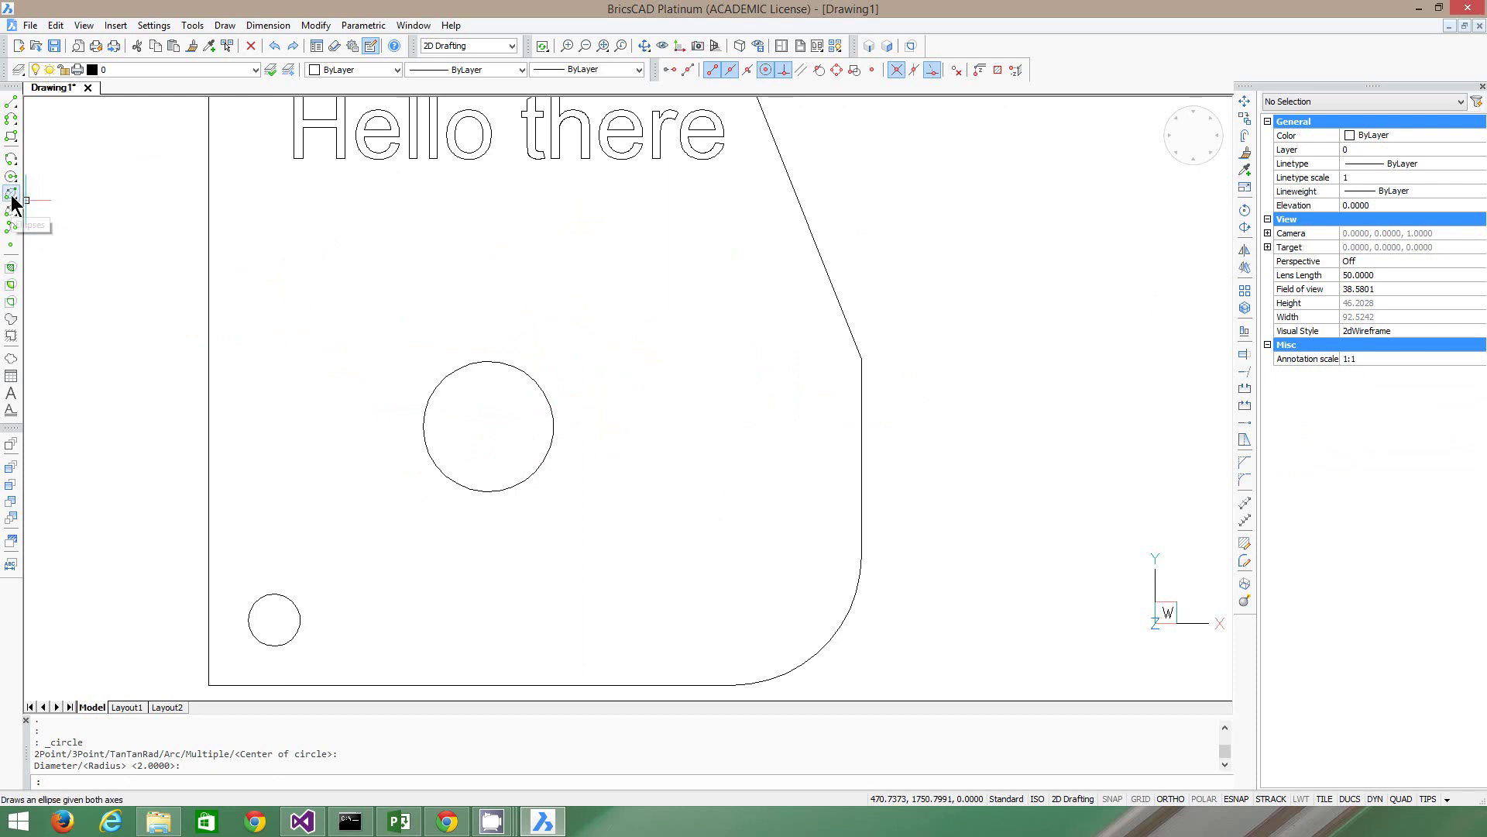
Draw a vertical line of length 10 rising from the circle's centre.
click(11, 101)
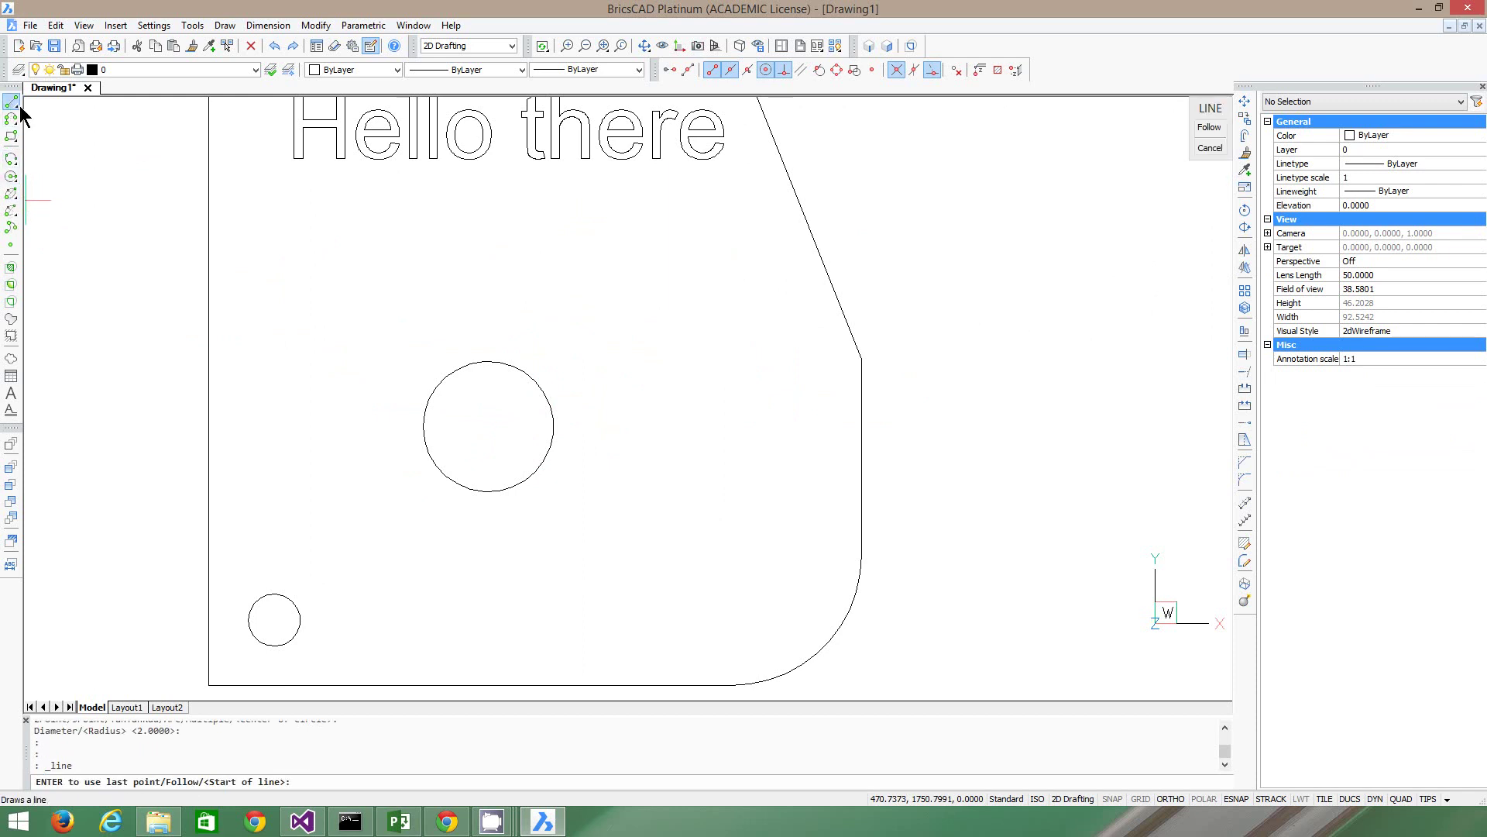
click(488, 426)
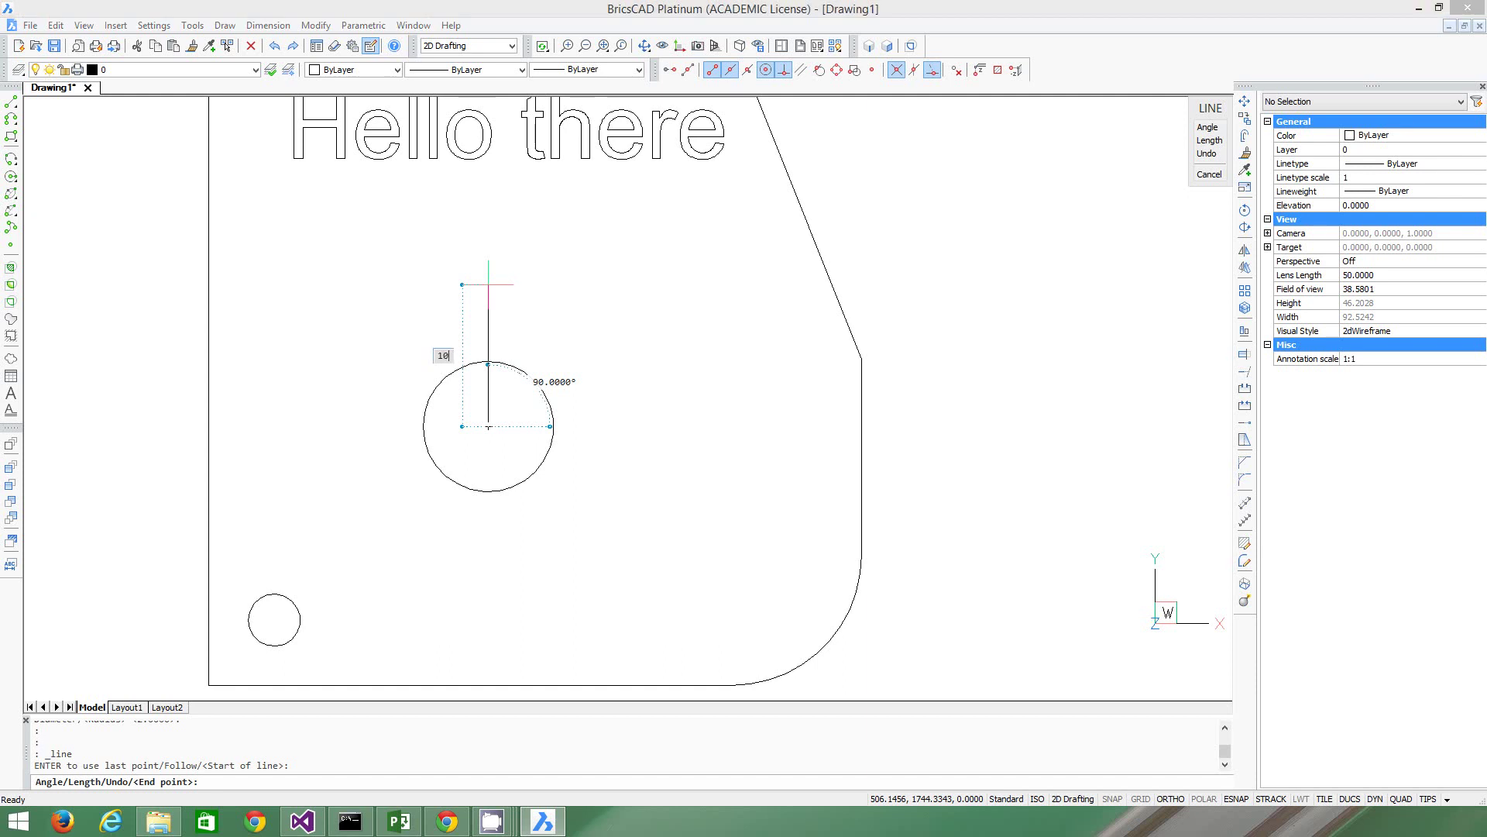
click(488, 295)
key(Escape)
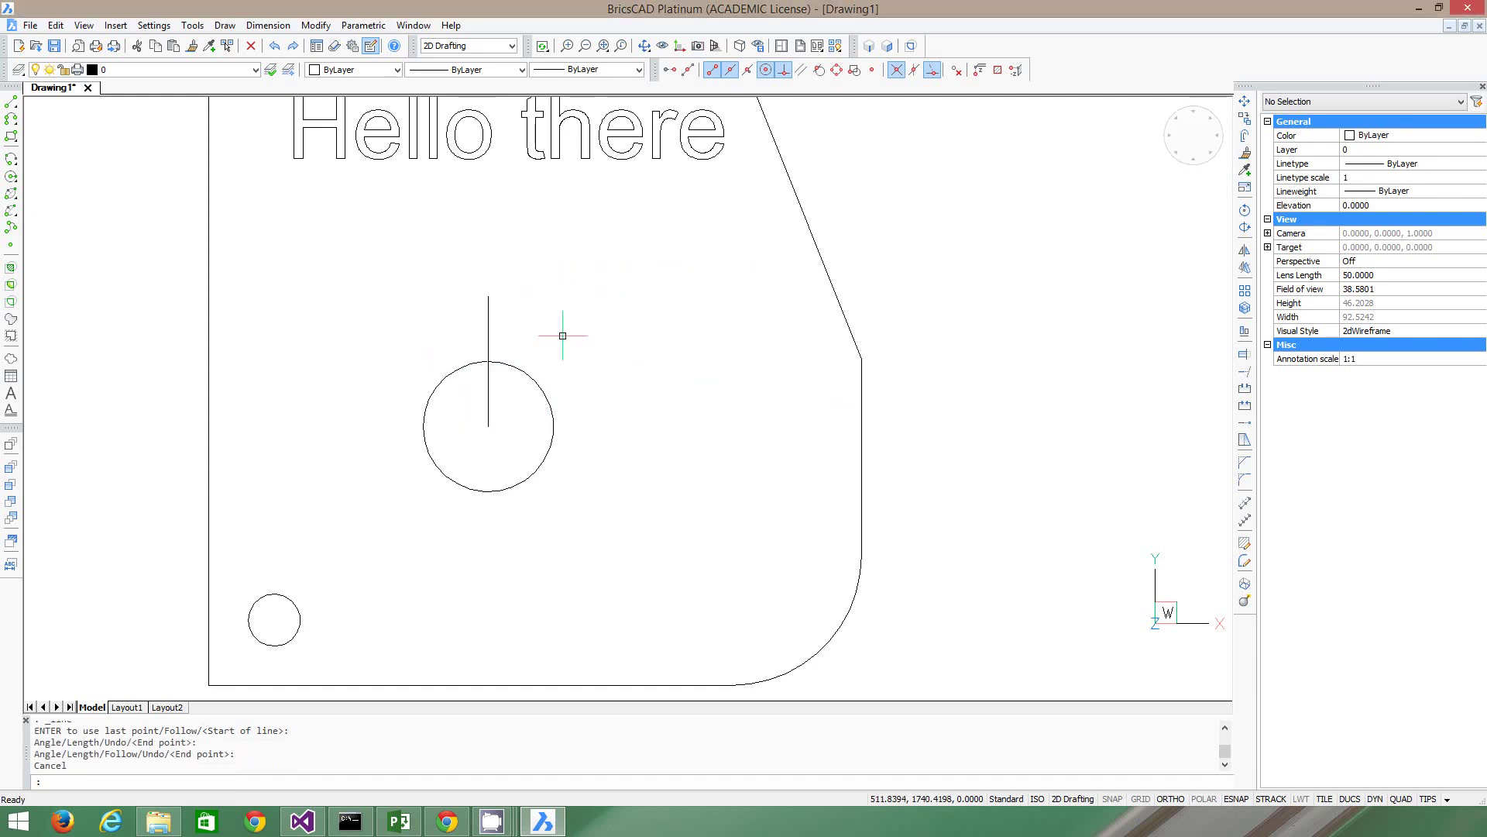
Draw a narrow upright ellipse with its long axis from the circle centre up along the line.
click(12, 195)
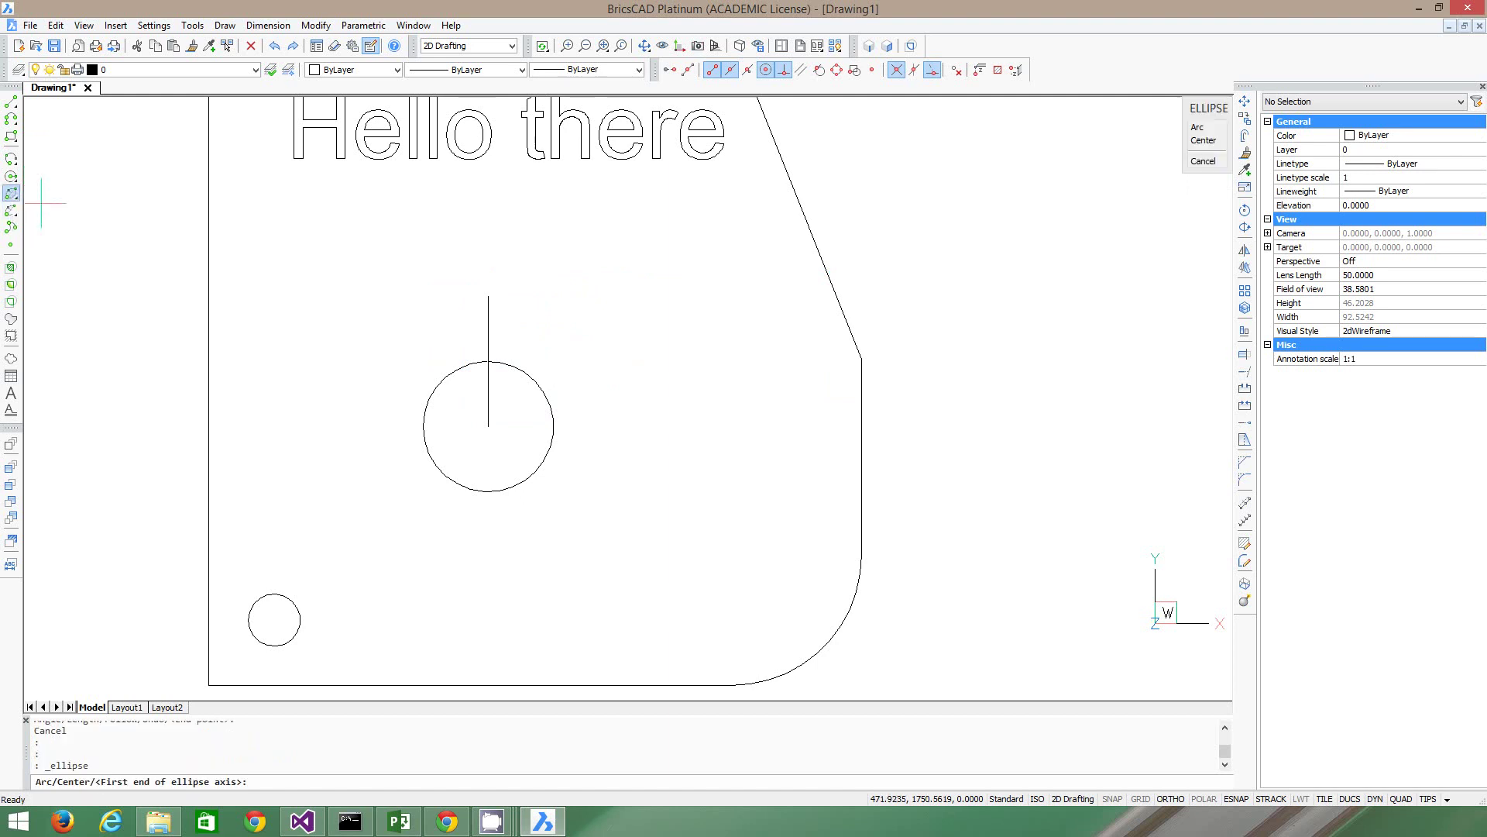
click(488, 425)
click(488, 295)
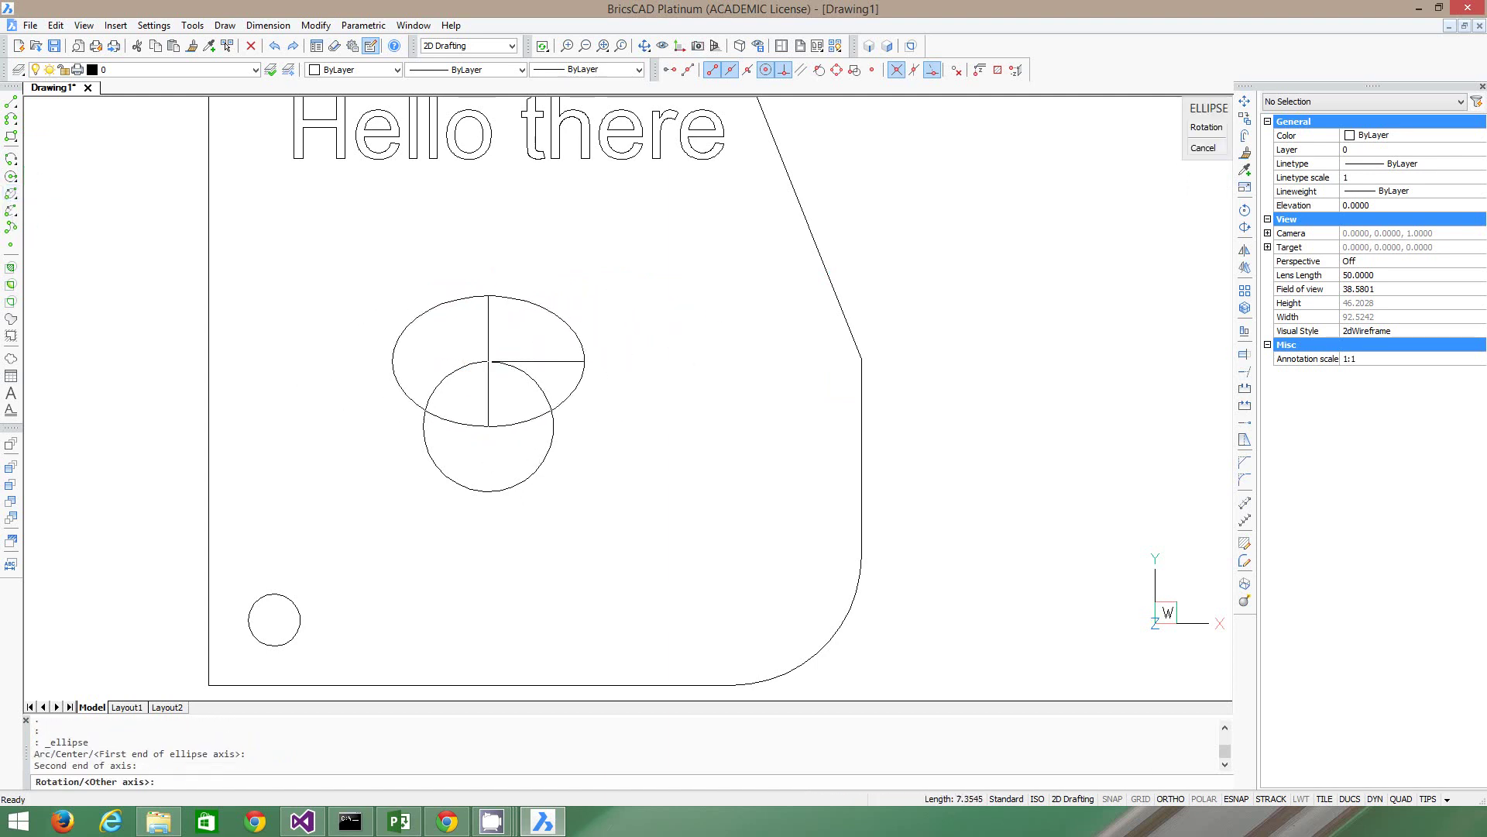
scroll(493, 321, up, 4)
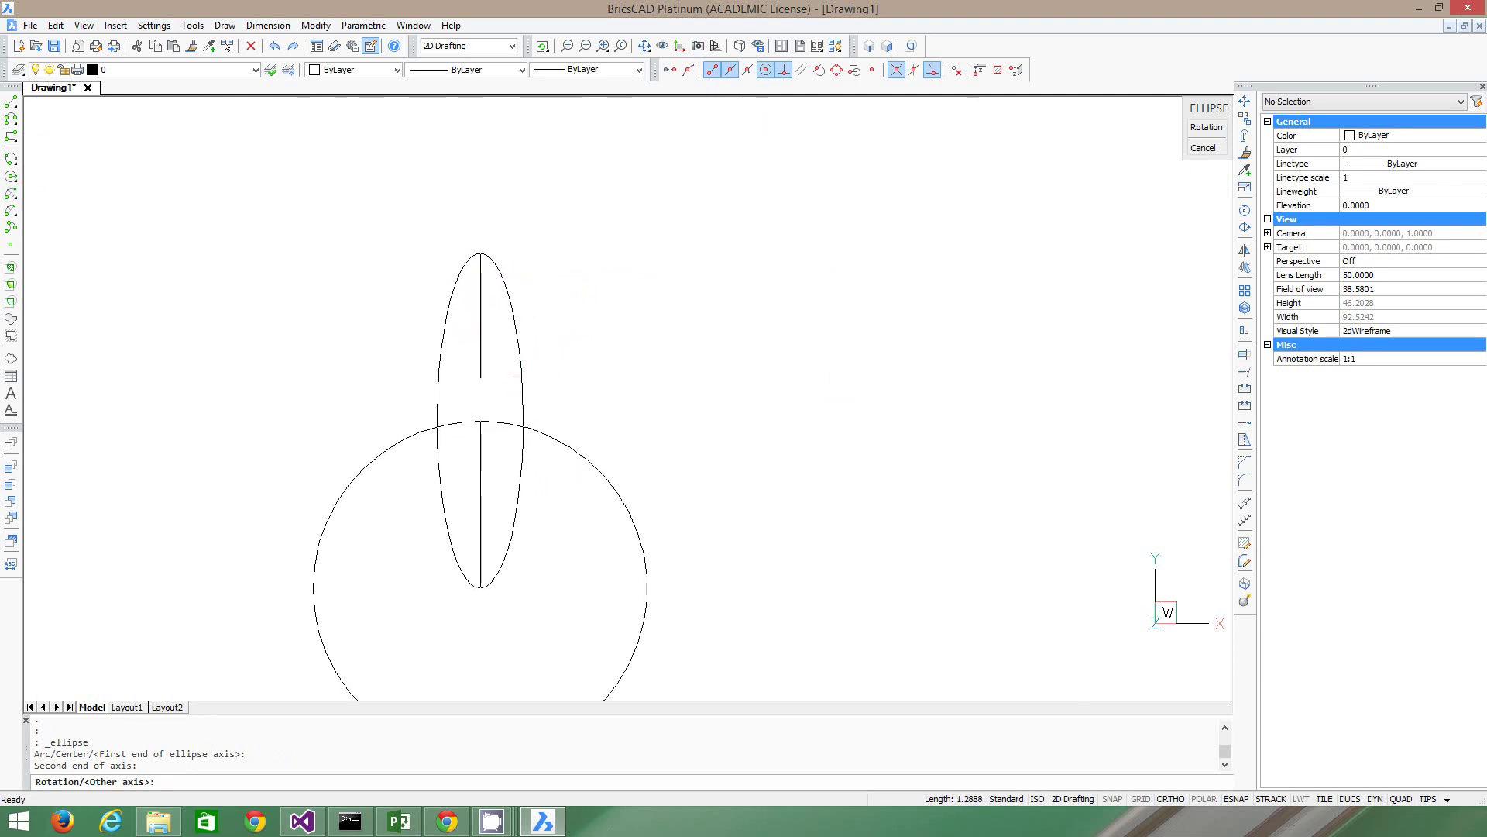
click(538, 375)
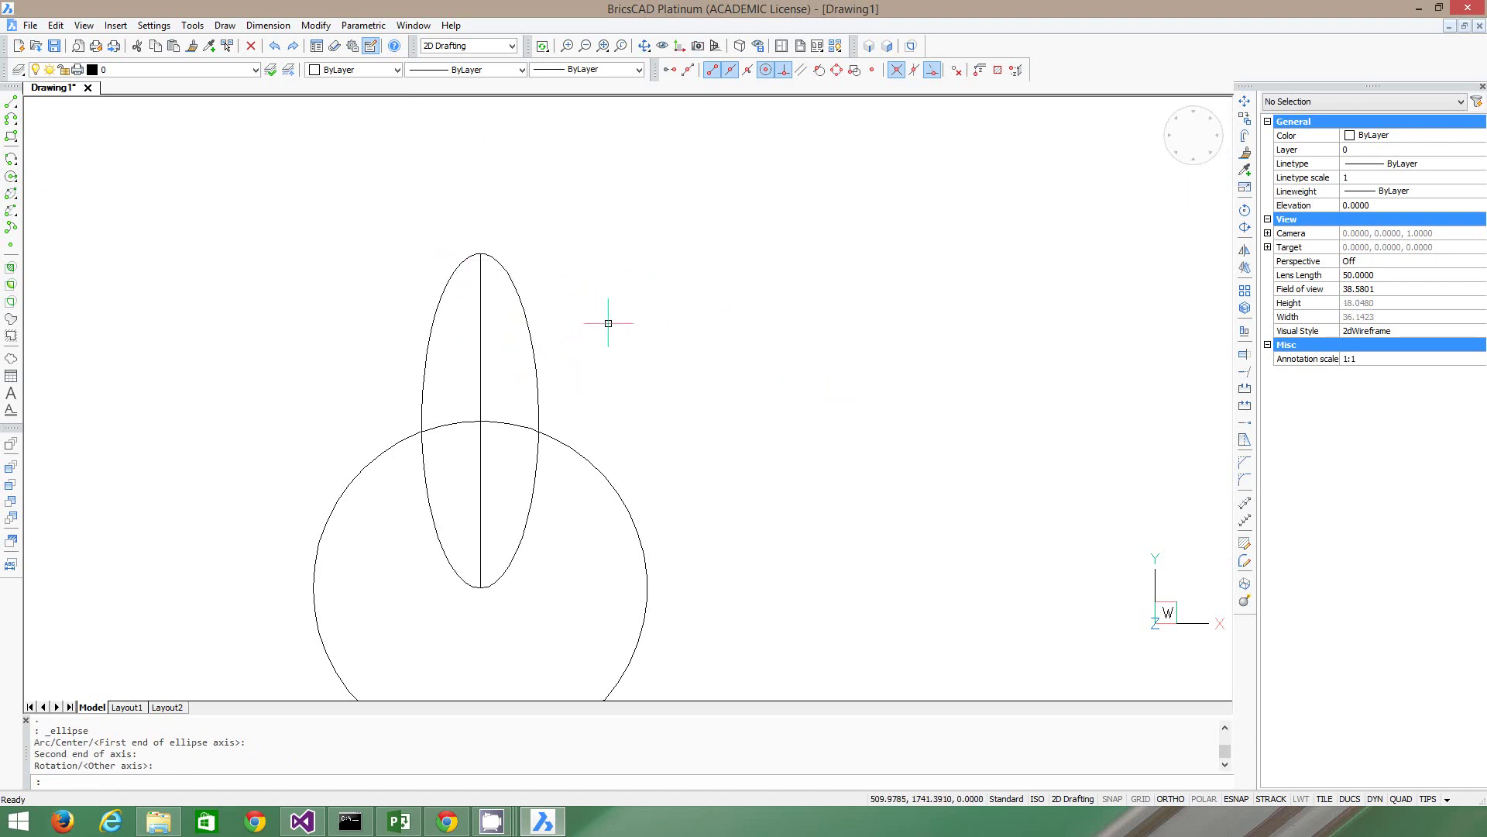
scroll(600, 255, down, 3)
scroll(437, 259, down, 4)
scroll(476, 264, up, 5)
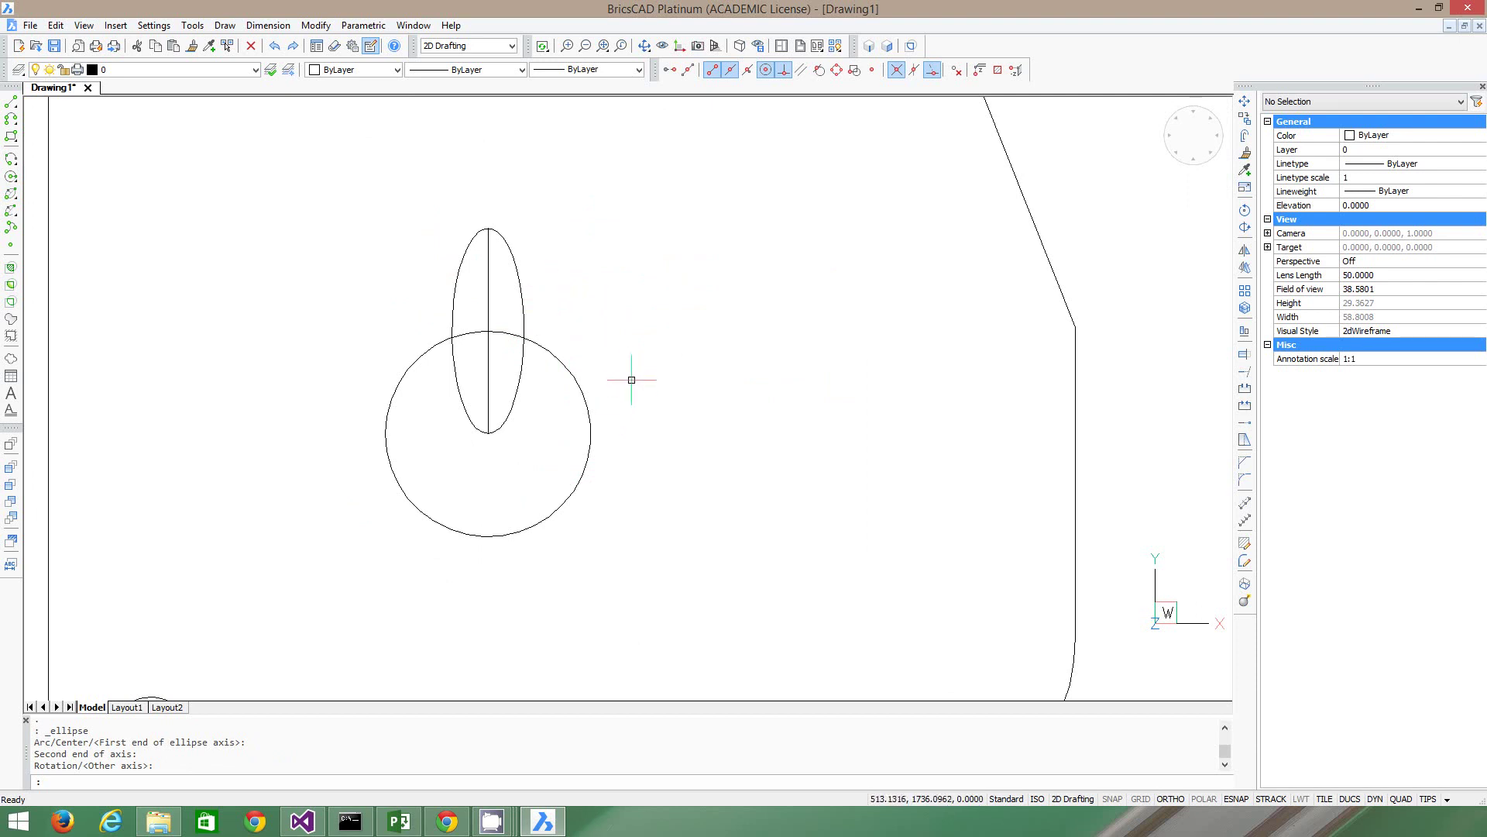
Polar-array the ellipse petal into 8 items around the circle's centre.
click(1244, 306)
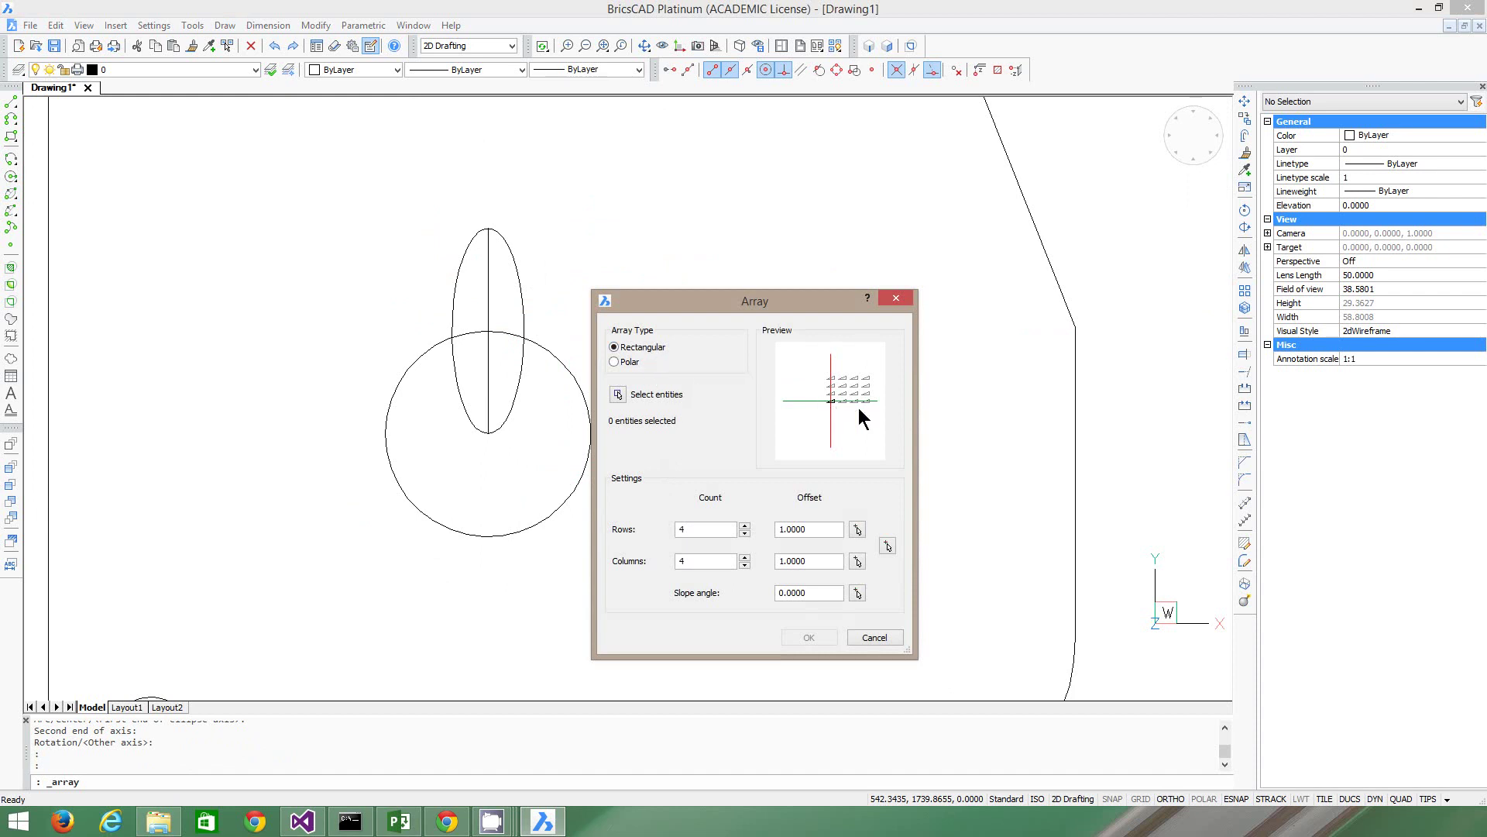
click(614, 362)
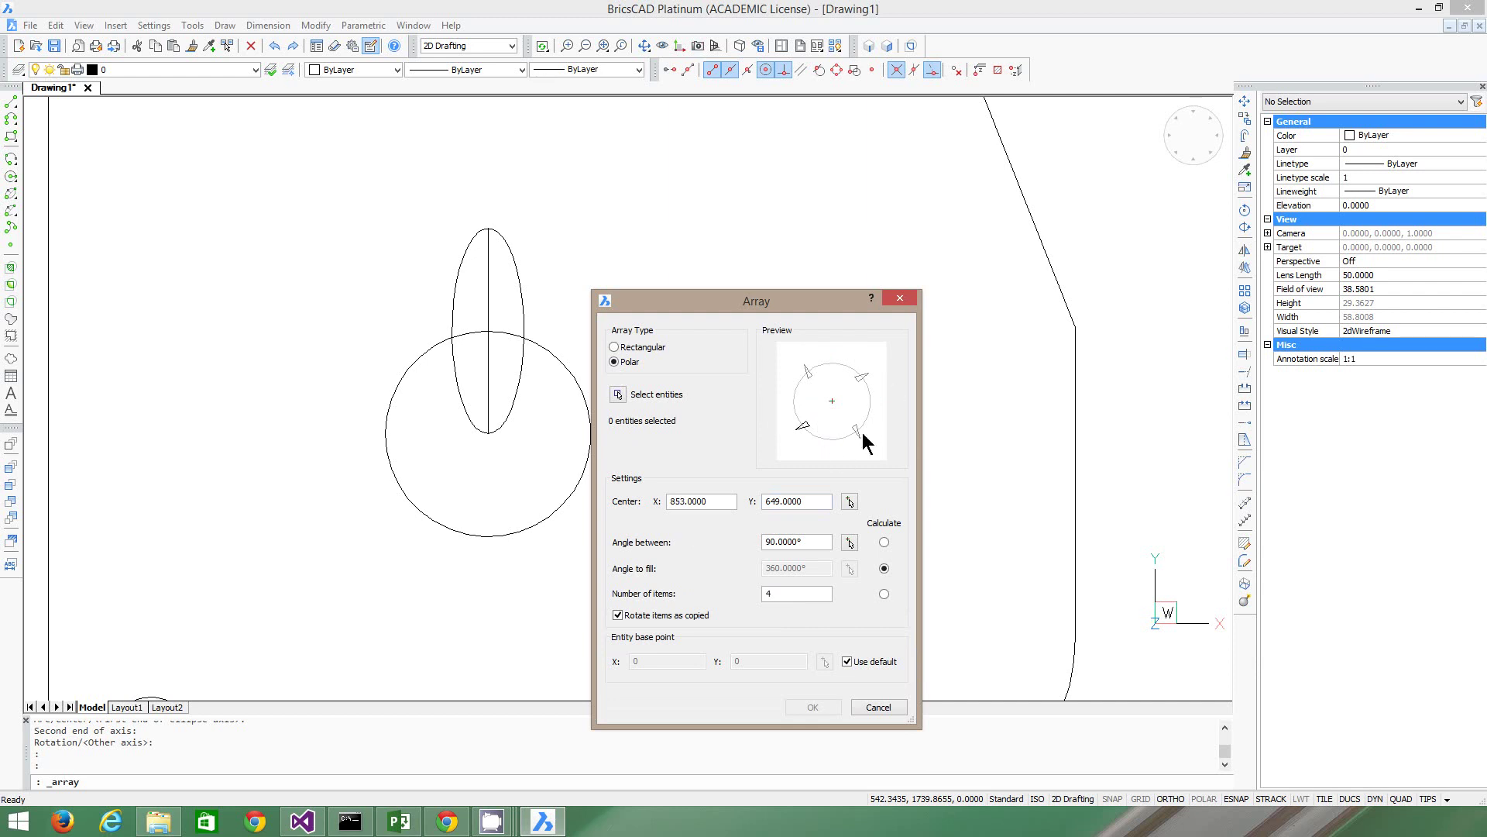
click(618, 395)
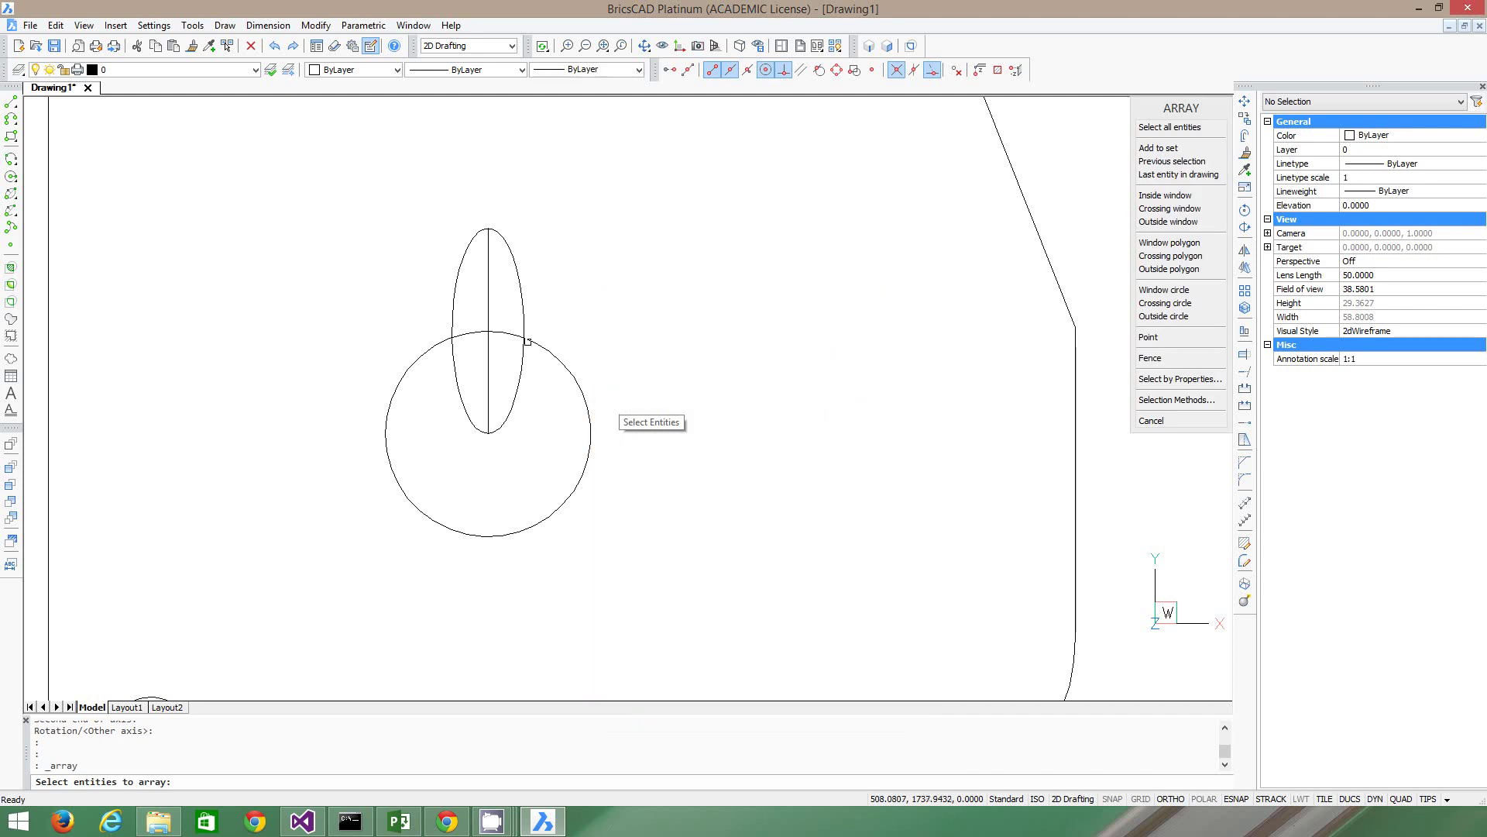
click(522, 321)
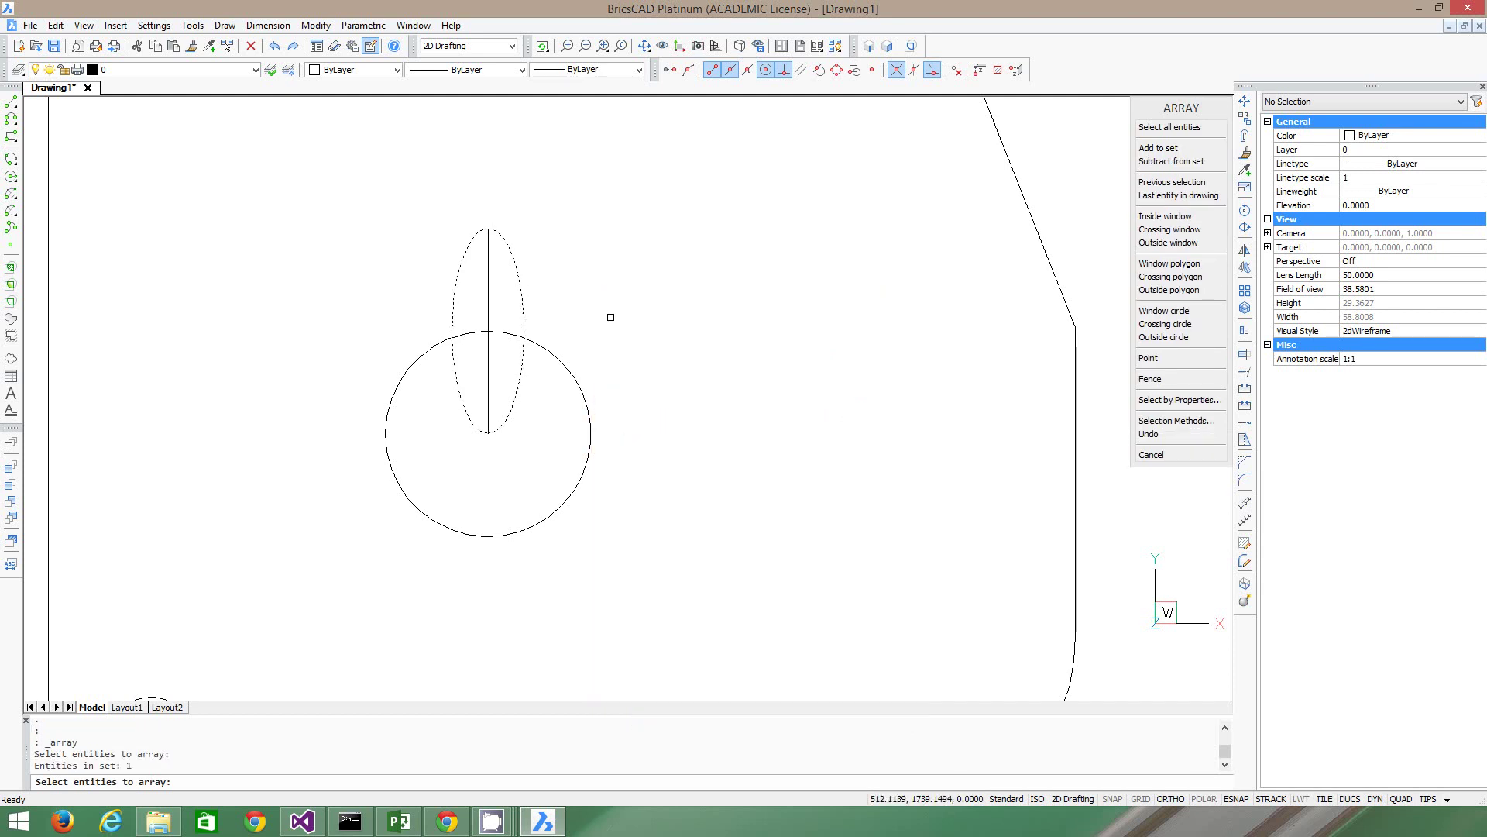
key(Return)
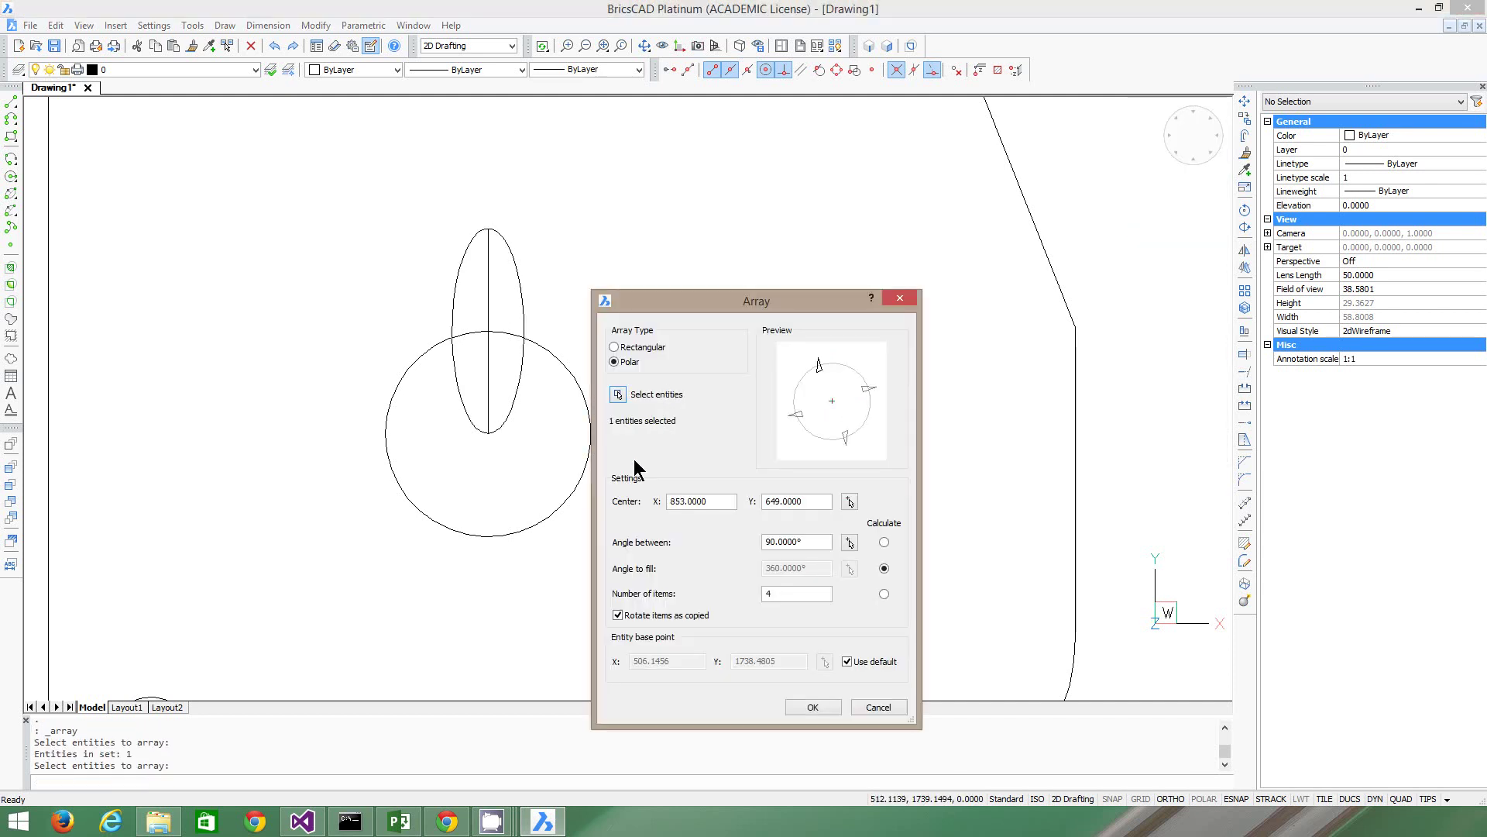
click(850, 502)
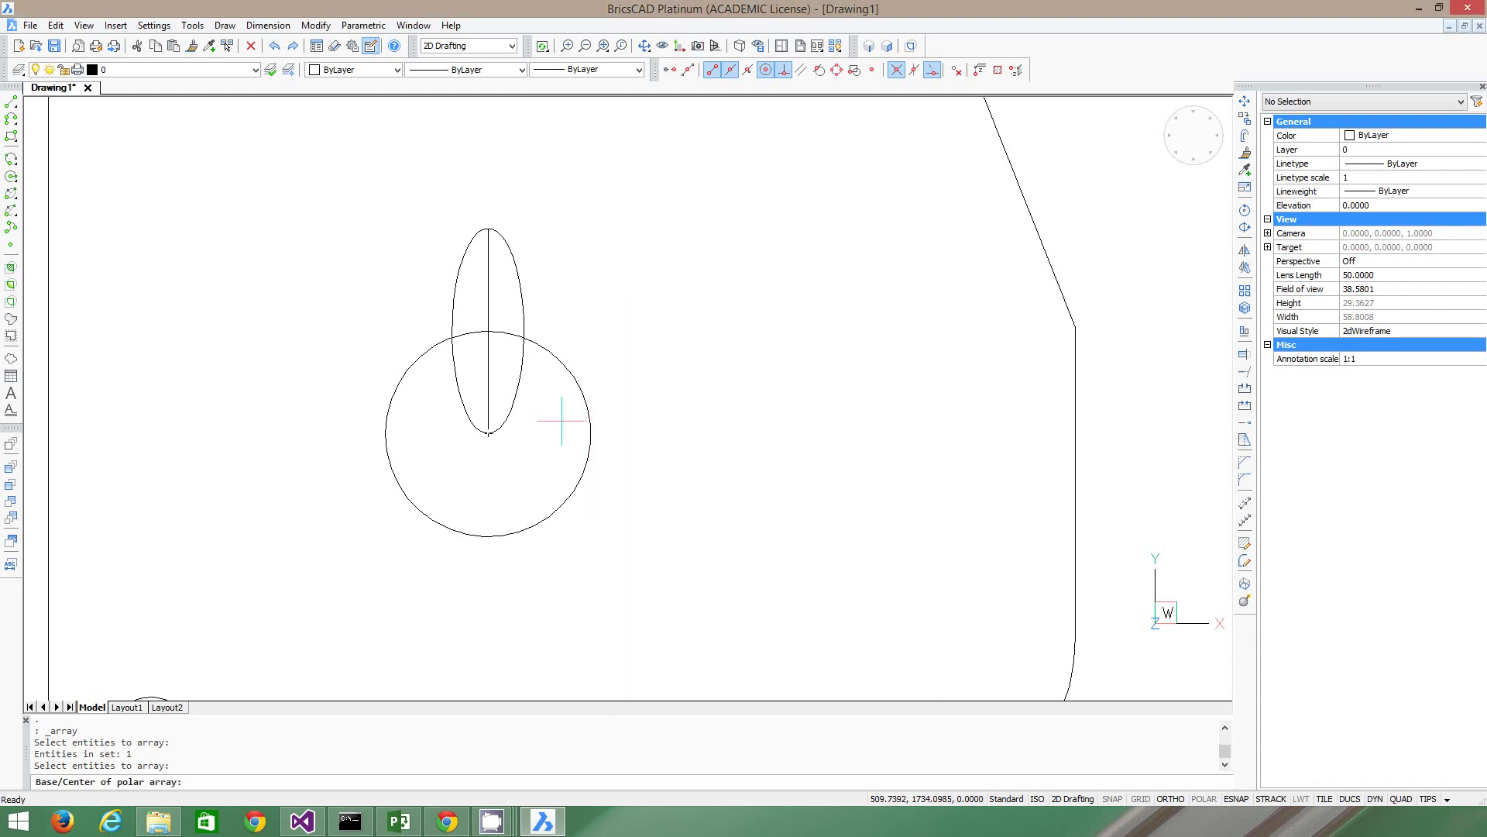
click(488, 433)
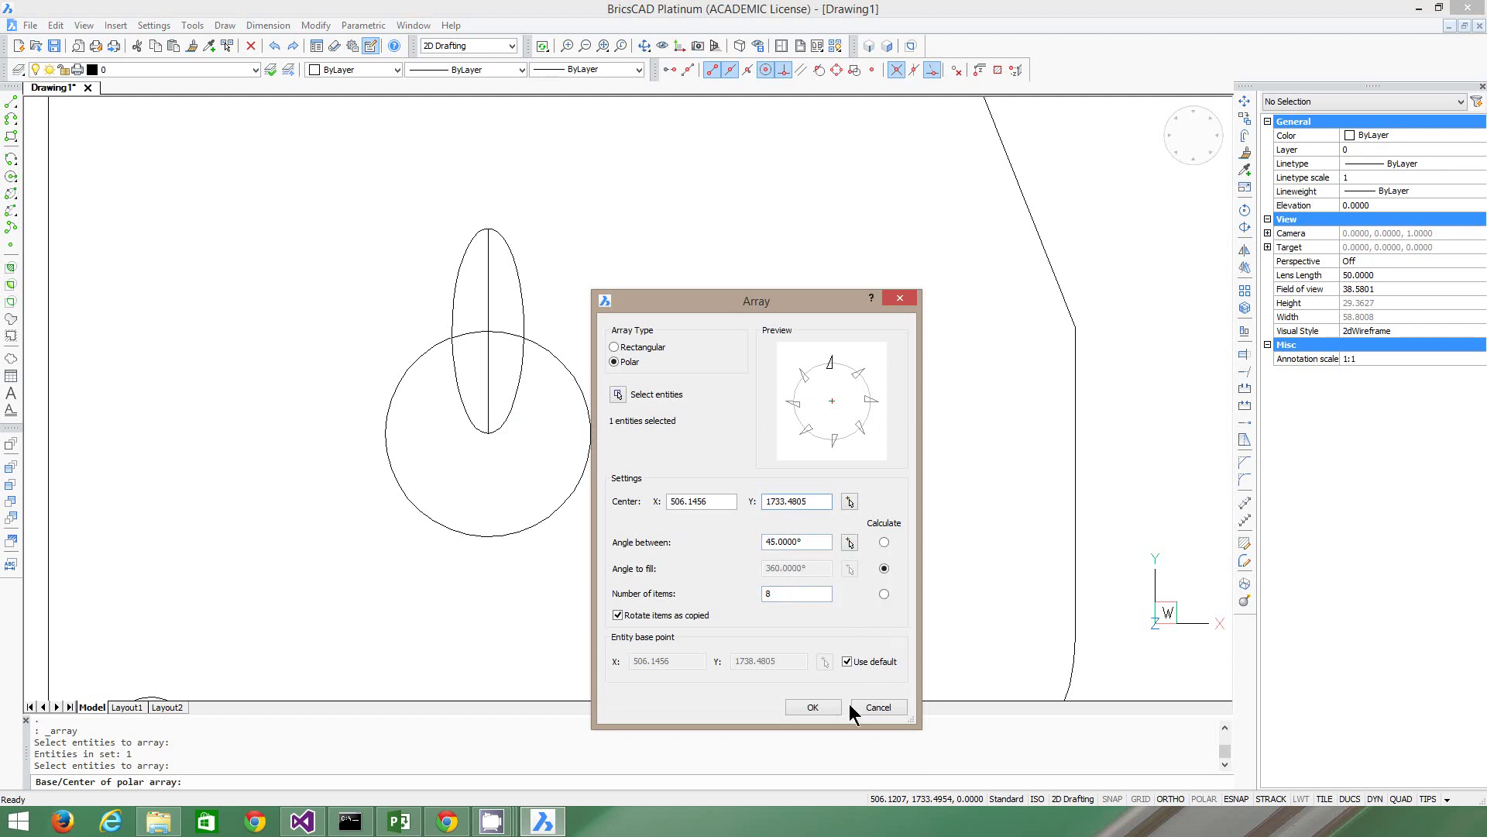
click(812, 706)
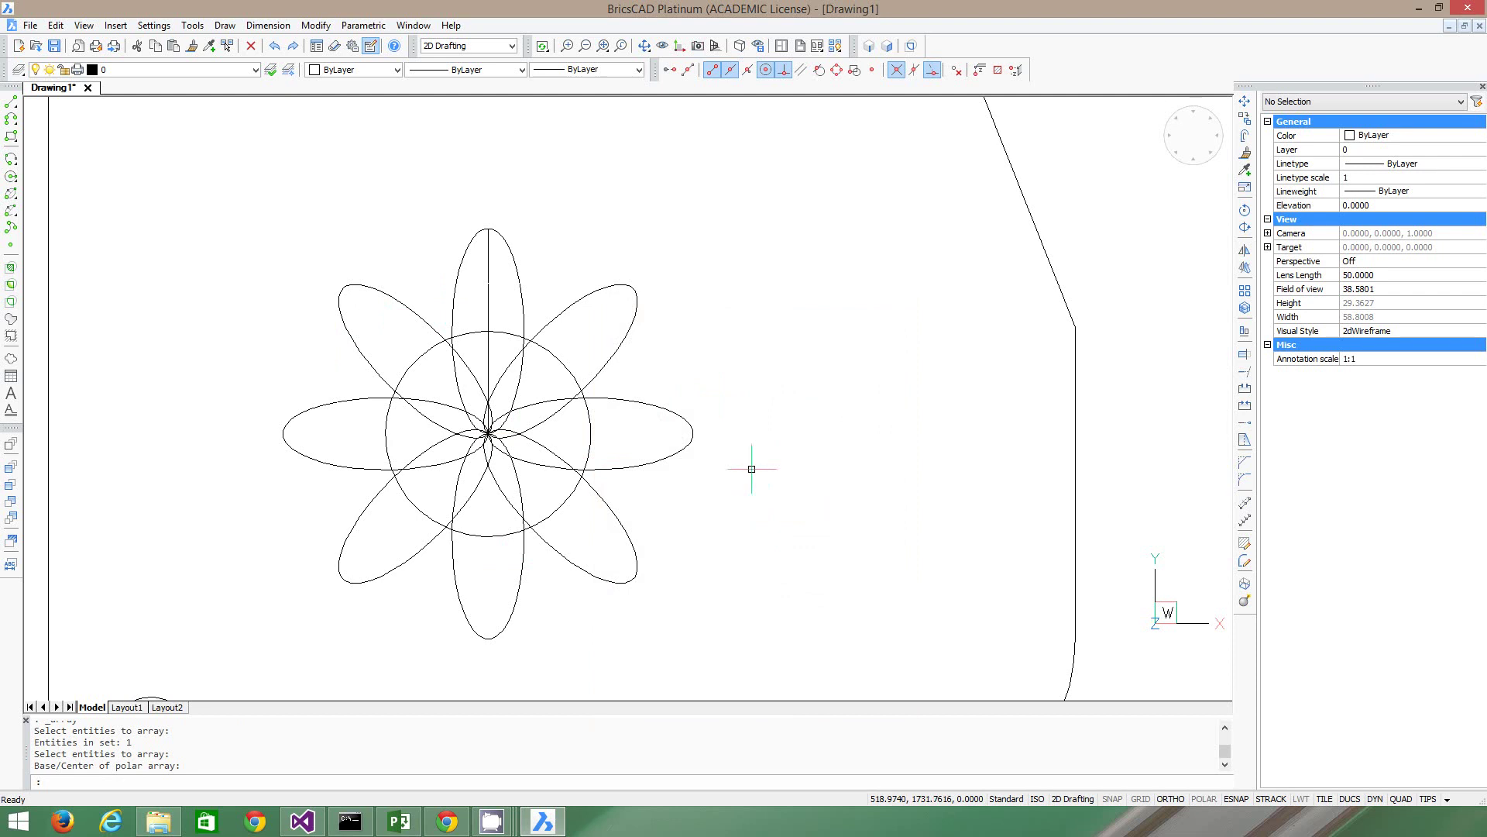
Trim the petal parts inside the circle, using the circle as cutting edge, then select the guide line.
scroll(777, 426, down, 1)
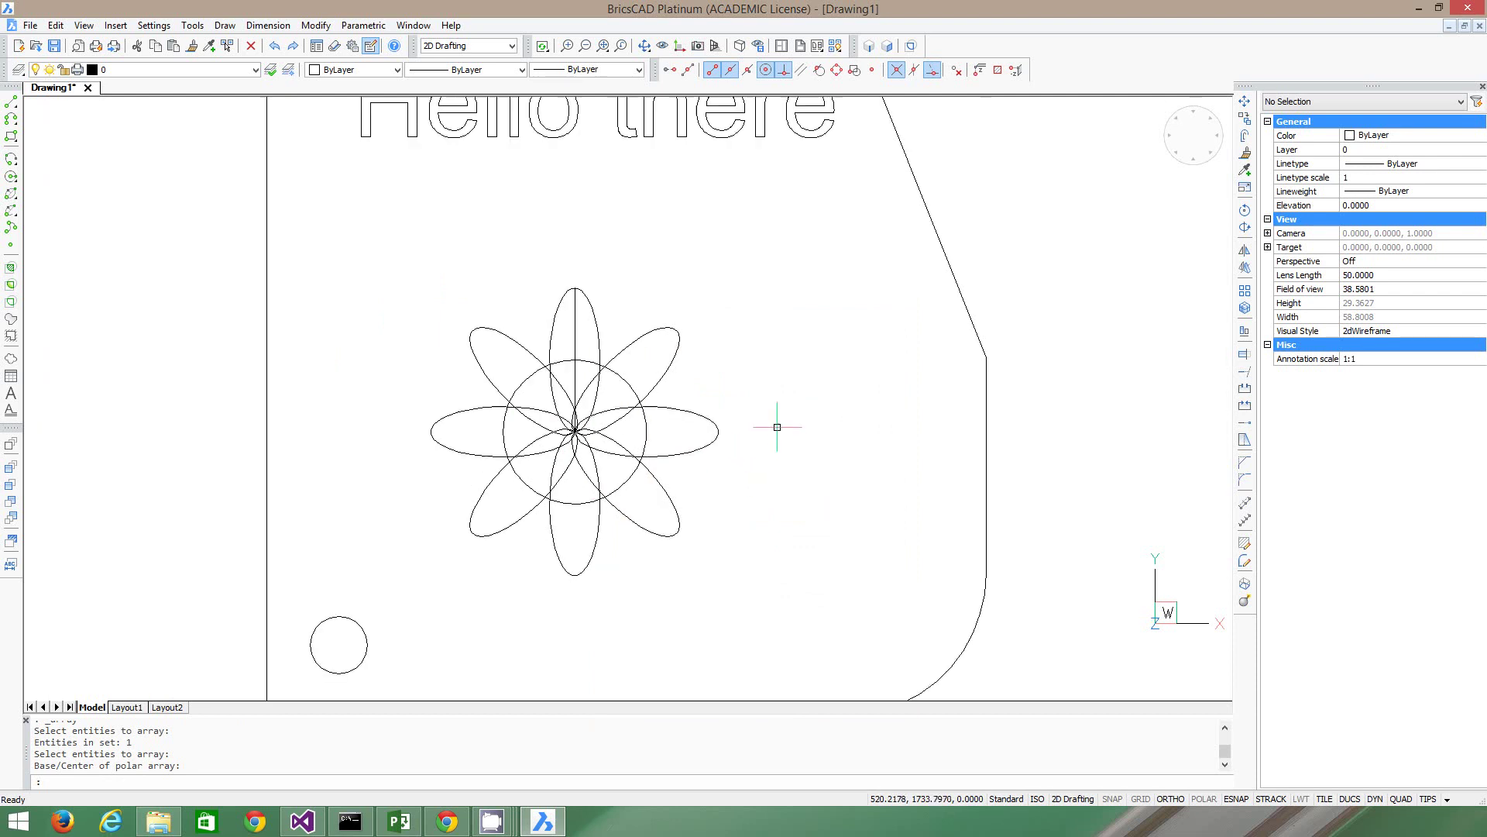
scroll(635, 287, down, 1)
scroll(607, 294, up, 2)
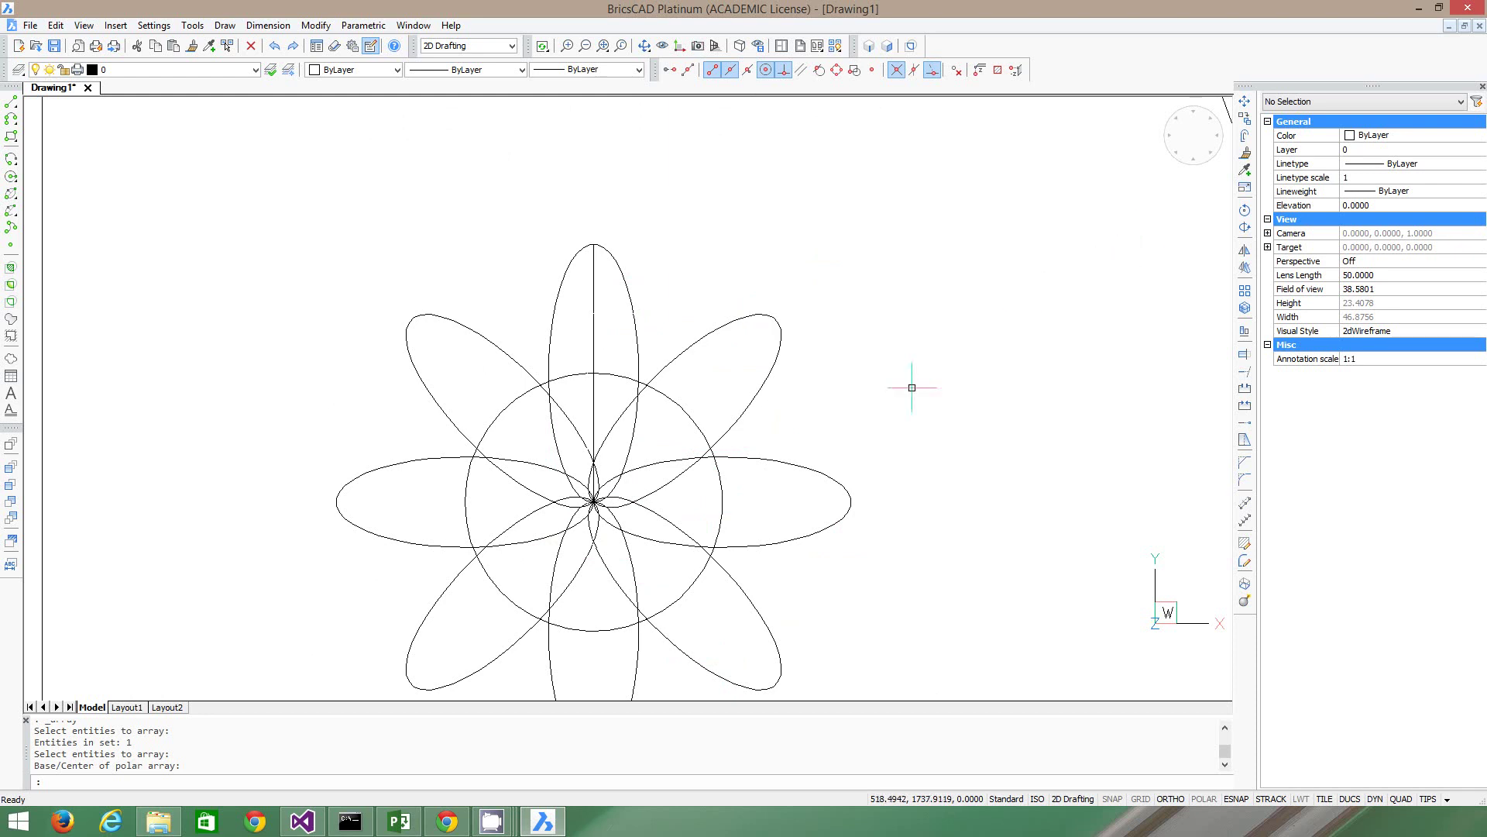
click(1244, 358)
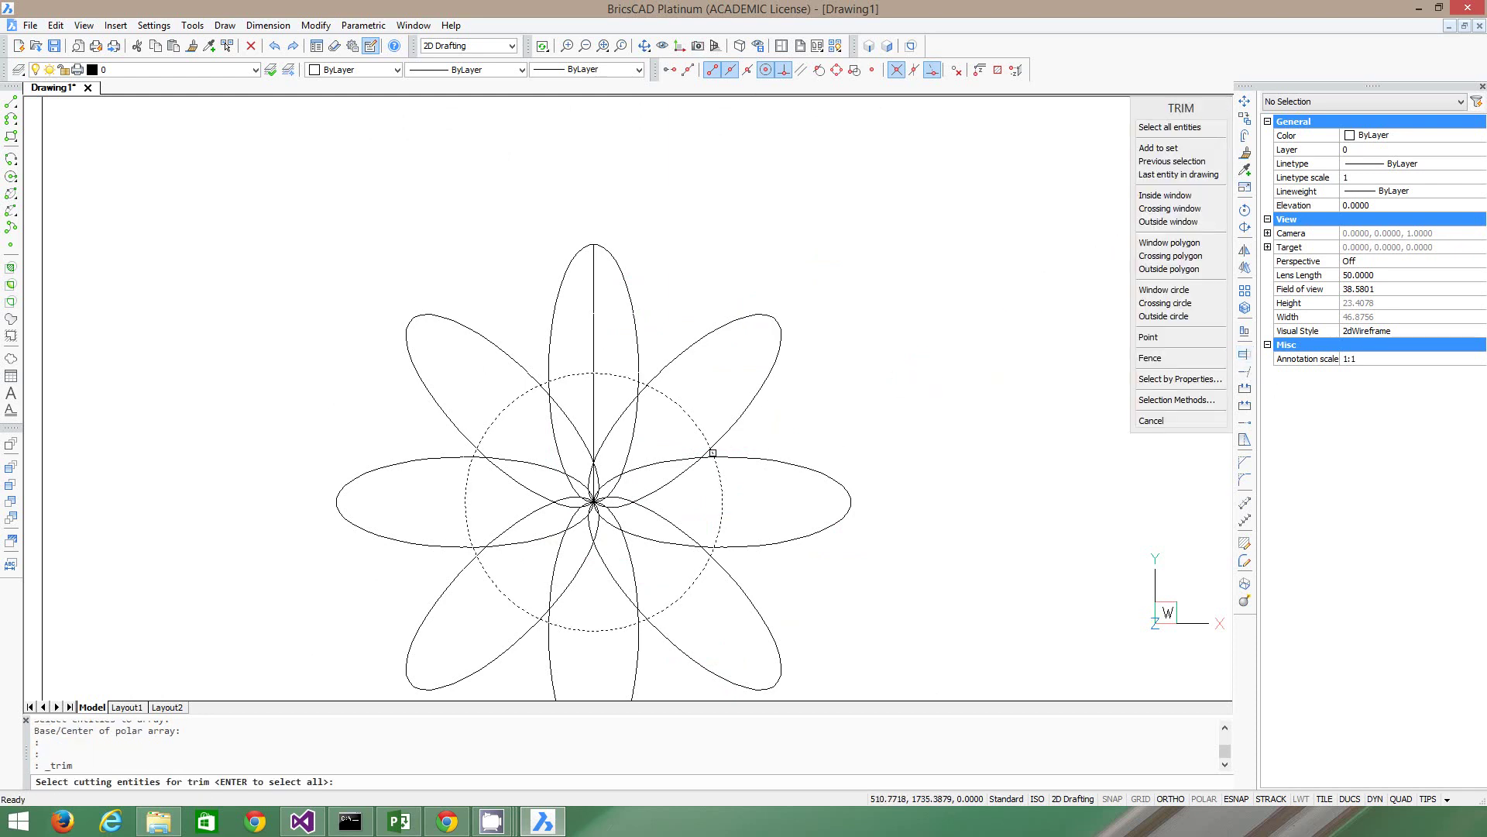
click(715, 449)
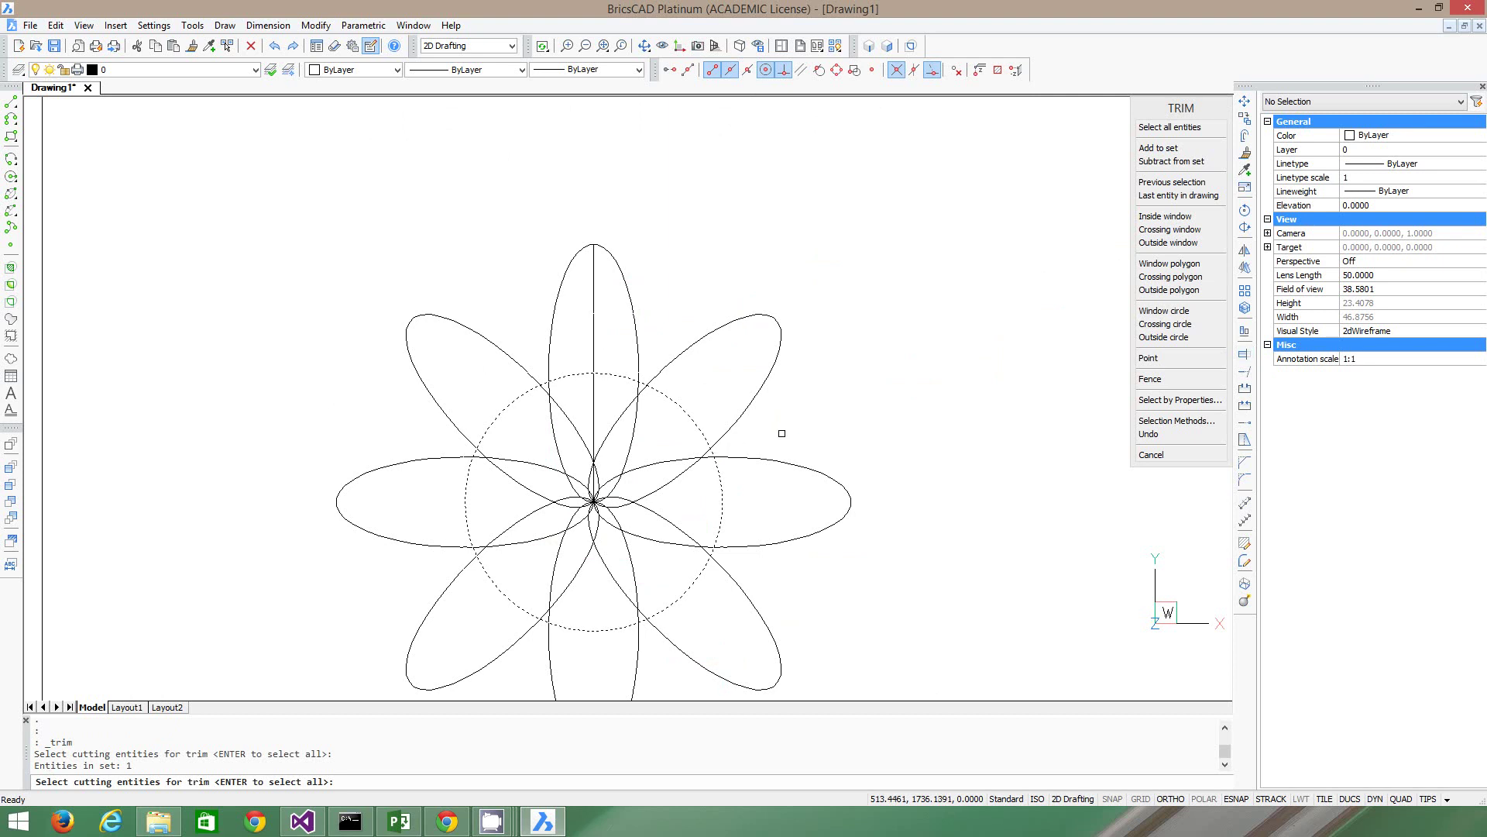
key(Return)
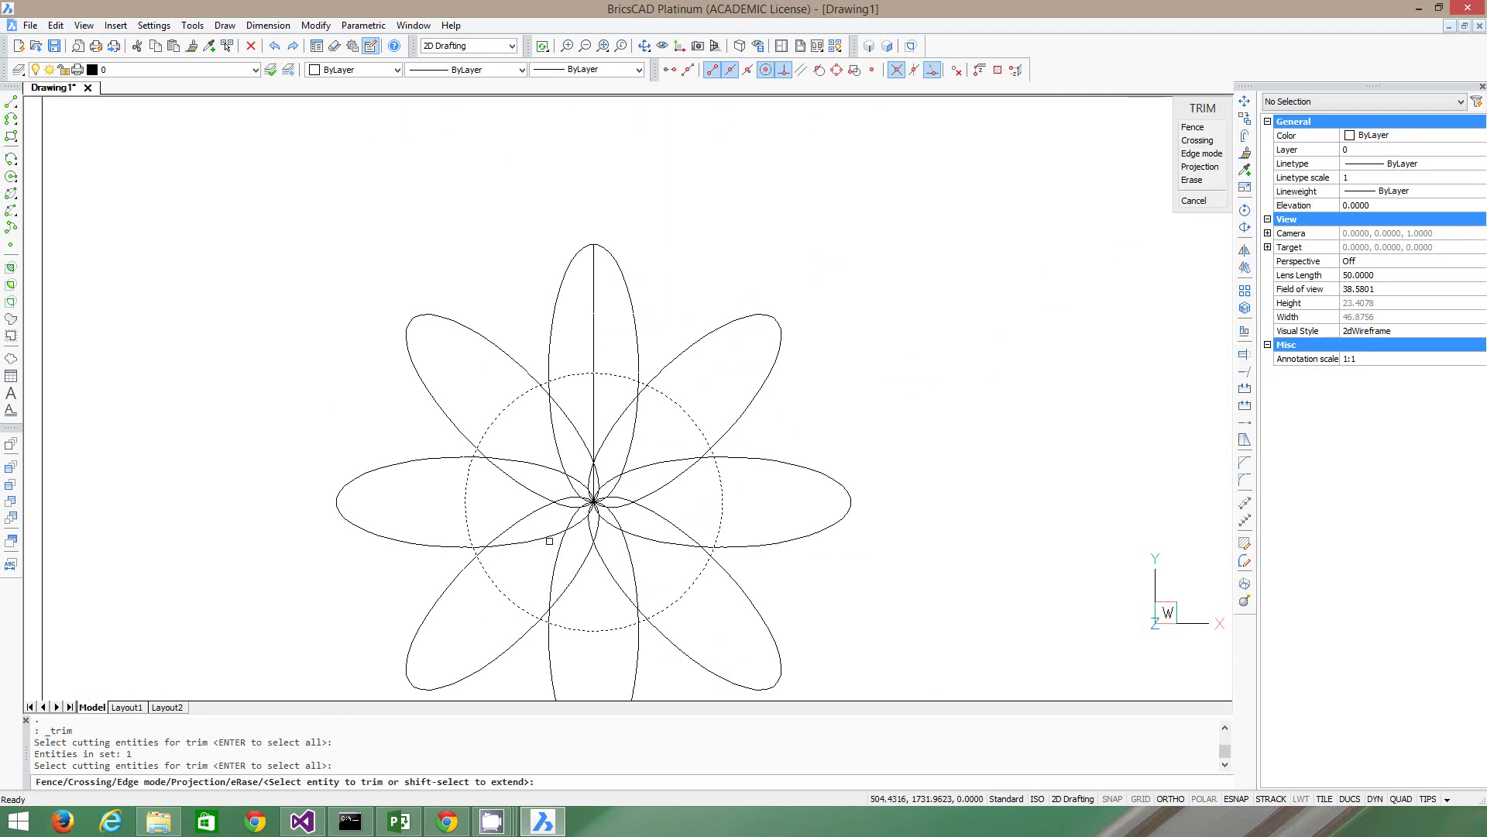
click(668, 586)
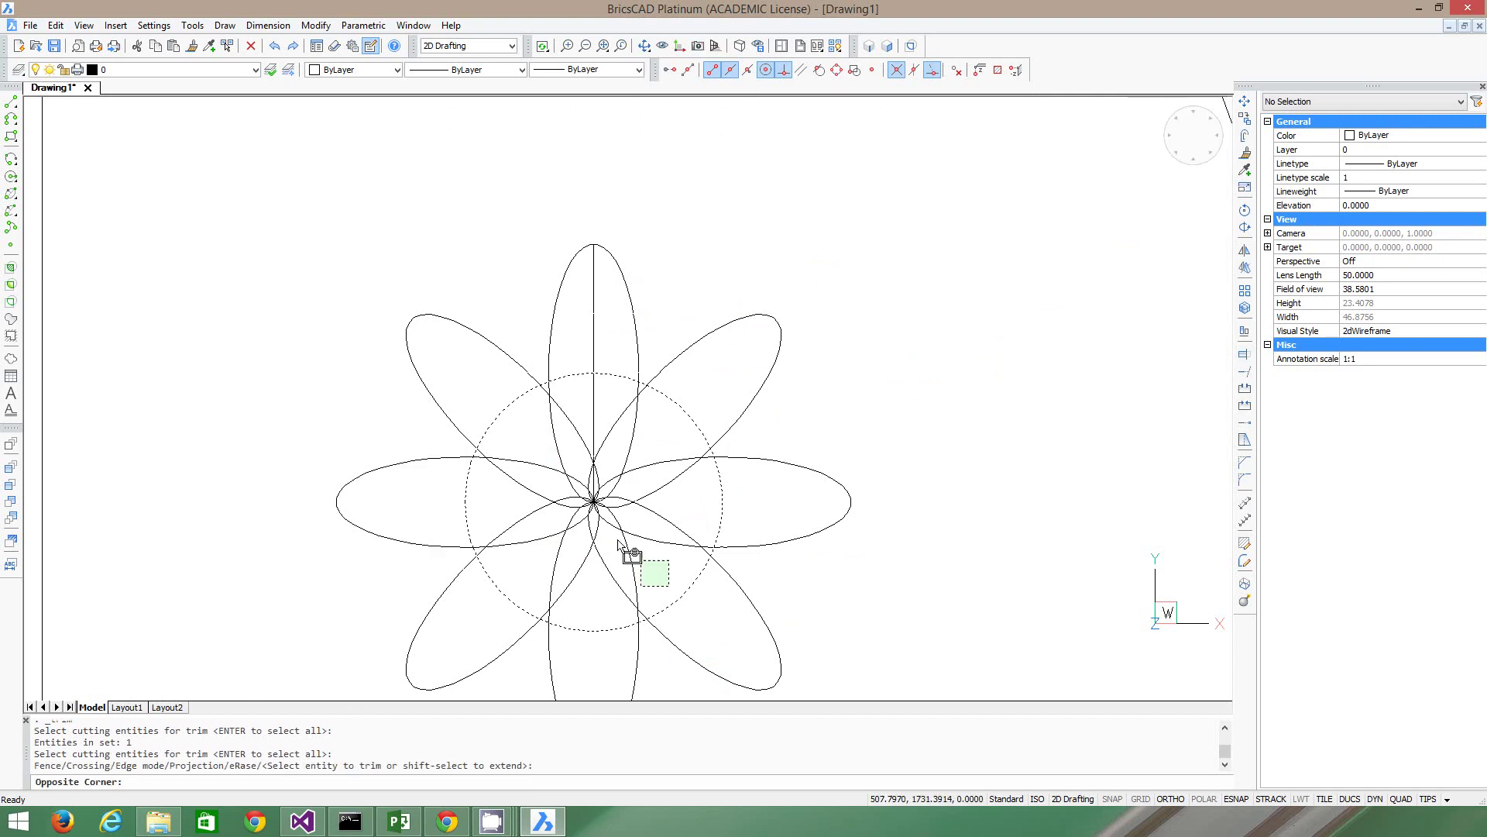
click(516, 427)
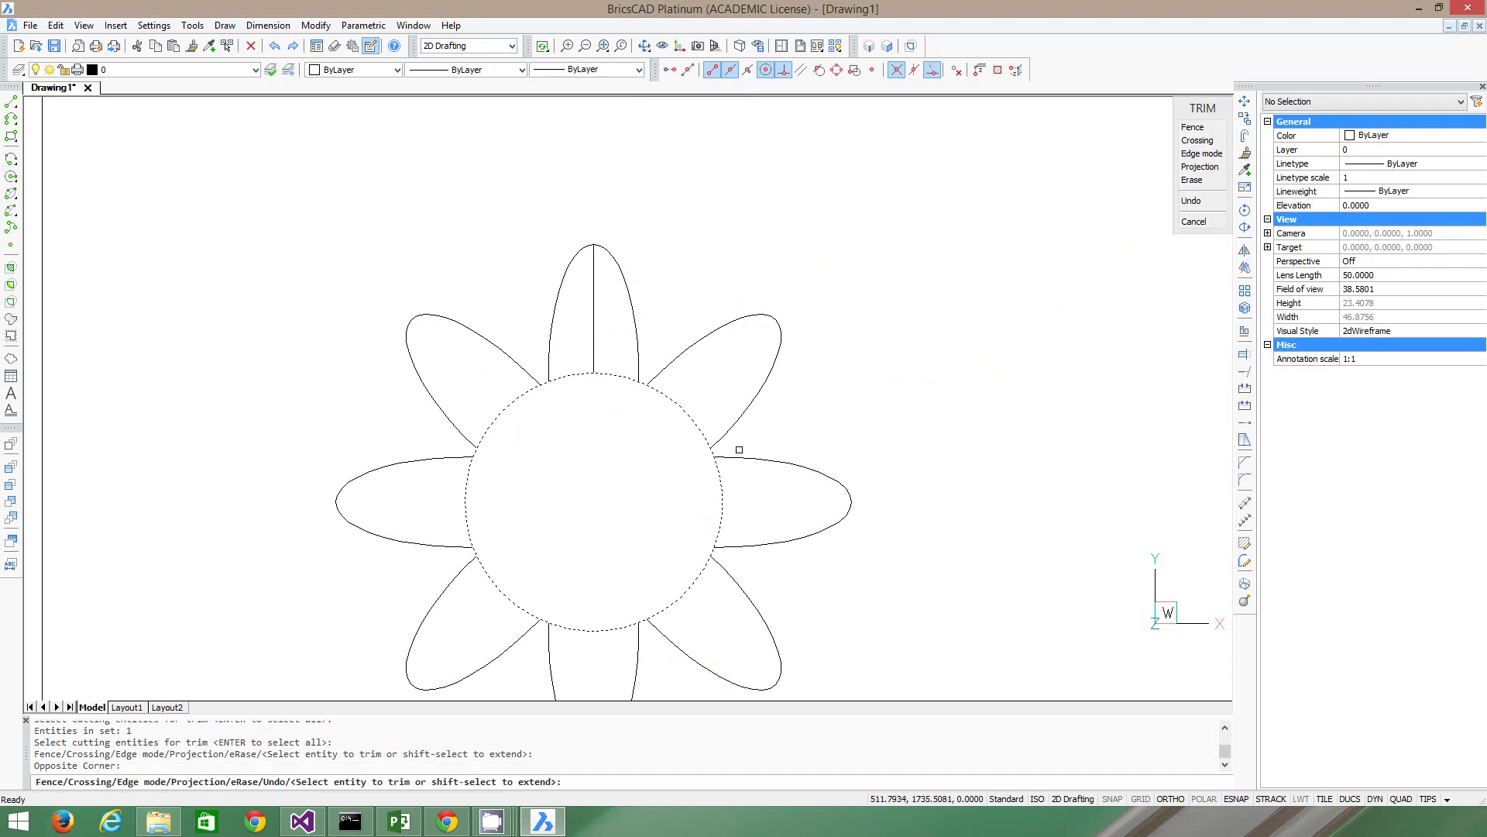
key(Escape)
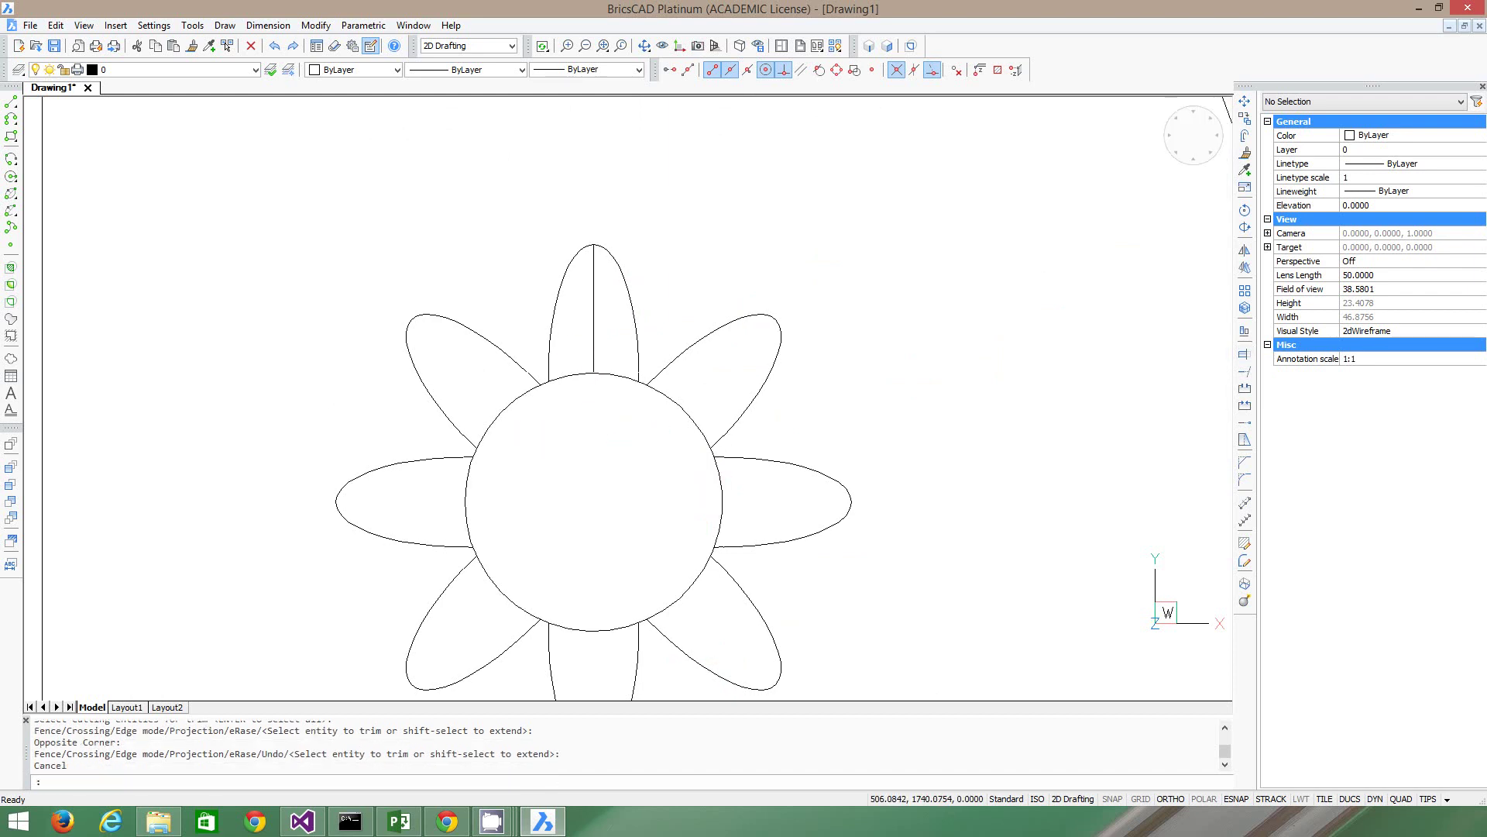
click(594, 329)
Delete the vertical guide line from the flower.
key(Delete)
scroll(814, 218, down, 3)
scroll(775, 468, down, 3)
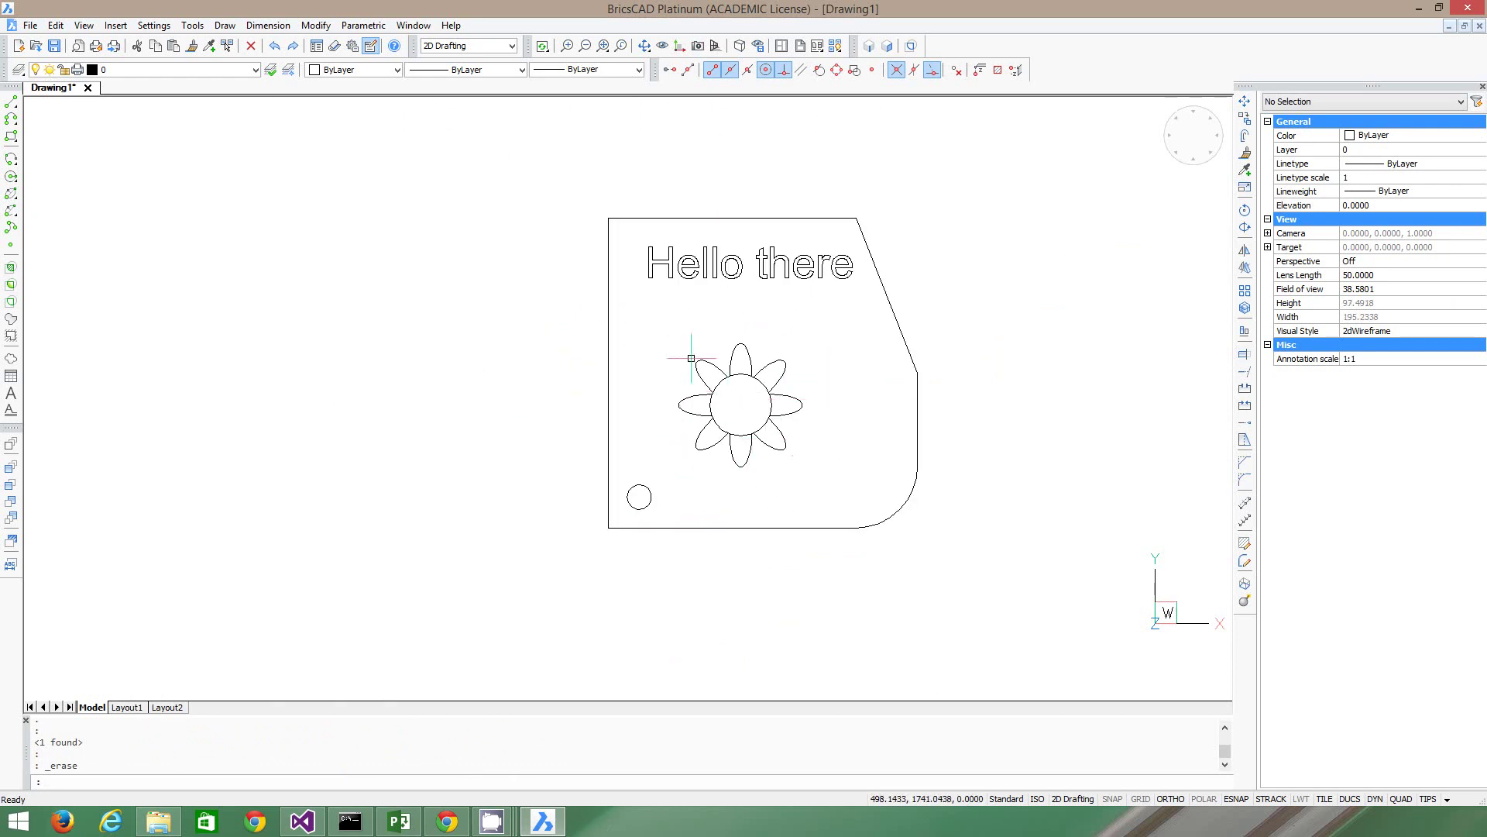
scroll(692, 312, up, 4)
scroll(659, 349, down, 2)
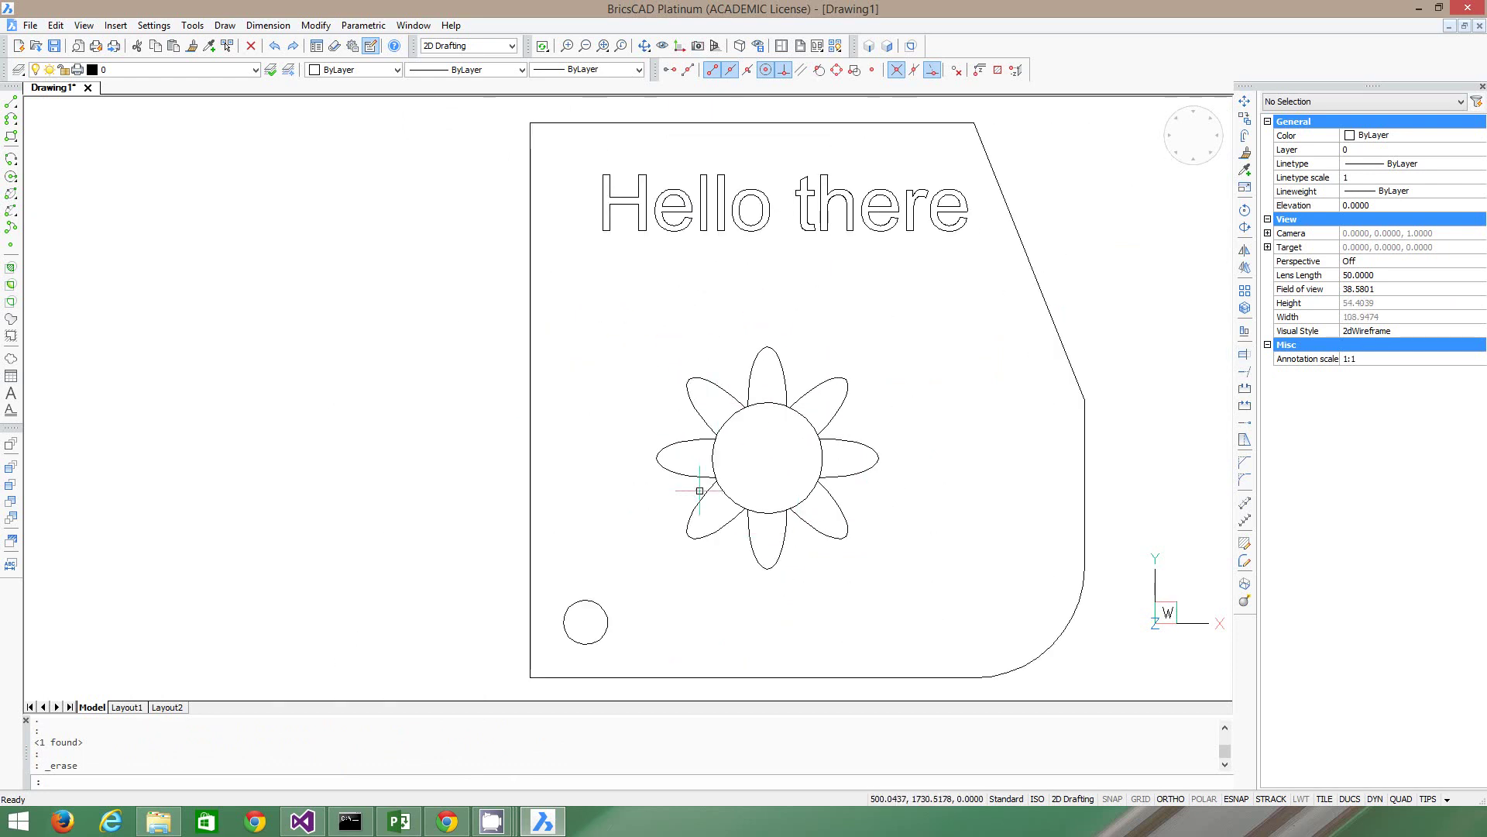
Move the flower from its centre to the plate's lower-right area with ORTHO off.
click(918, 608)
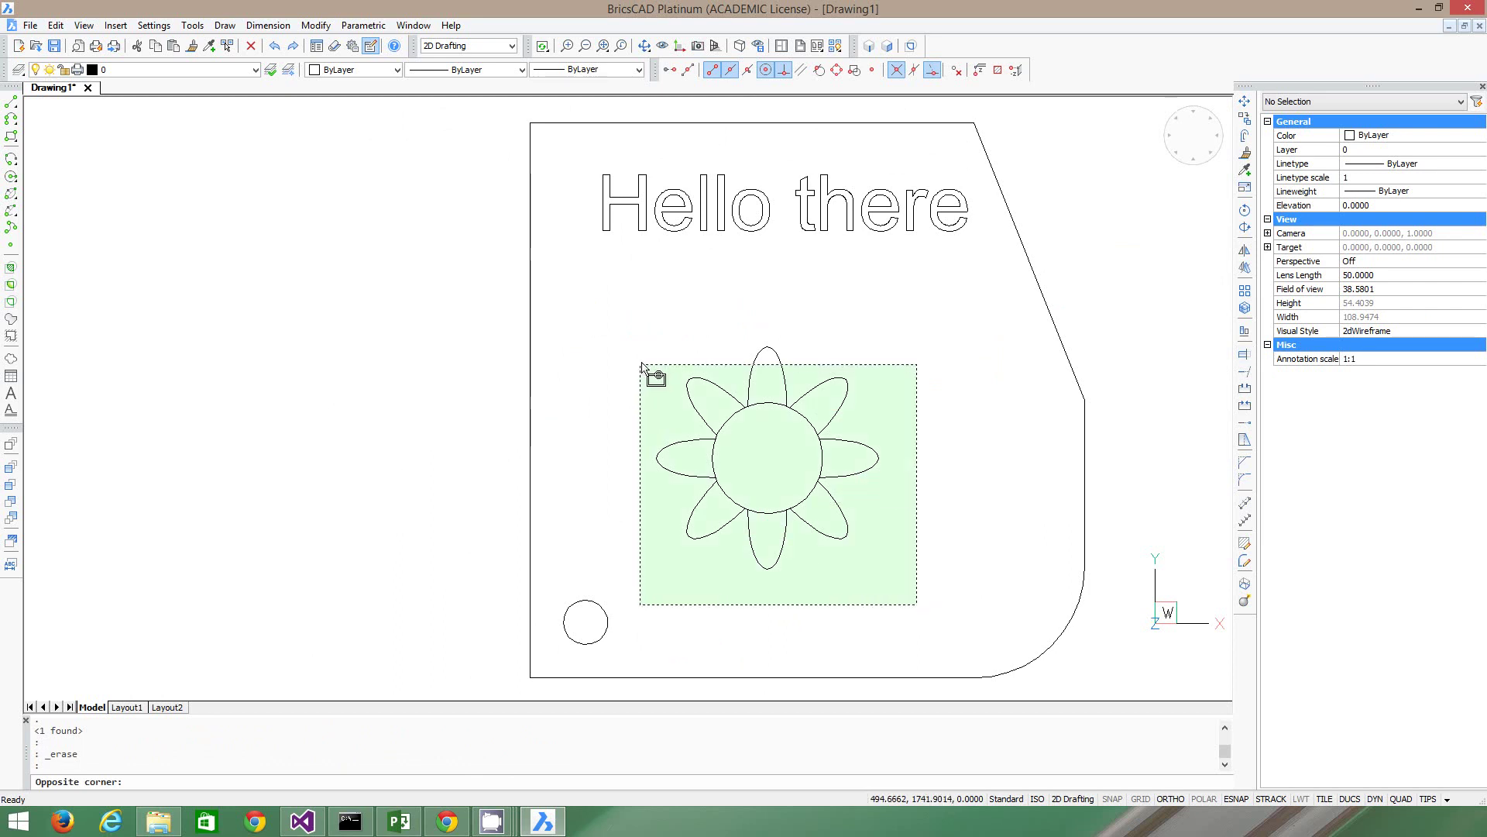
click(635, 325)
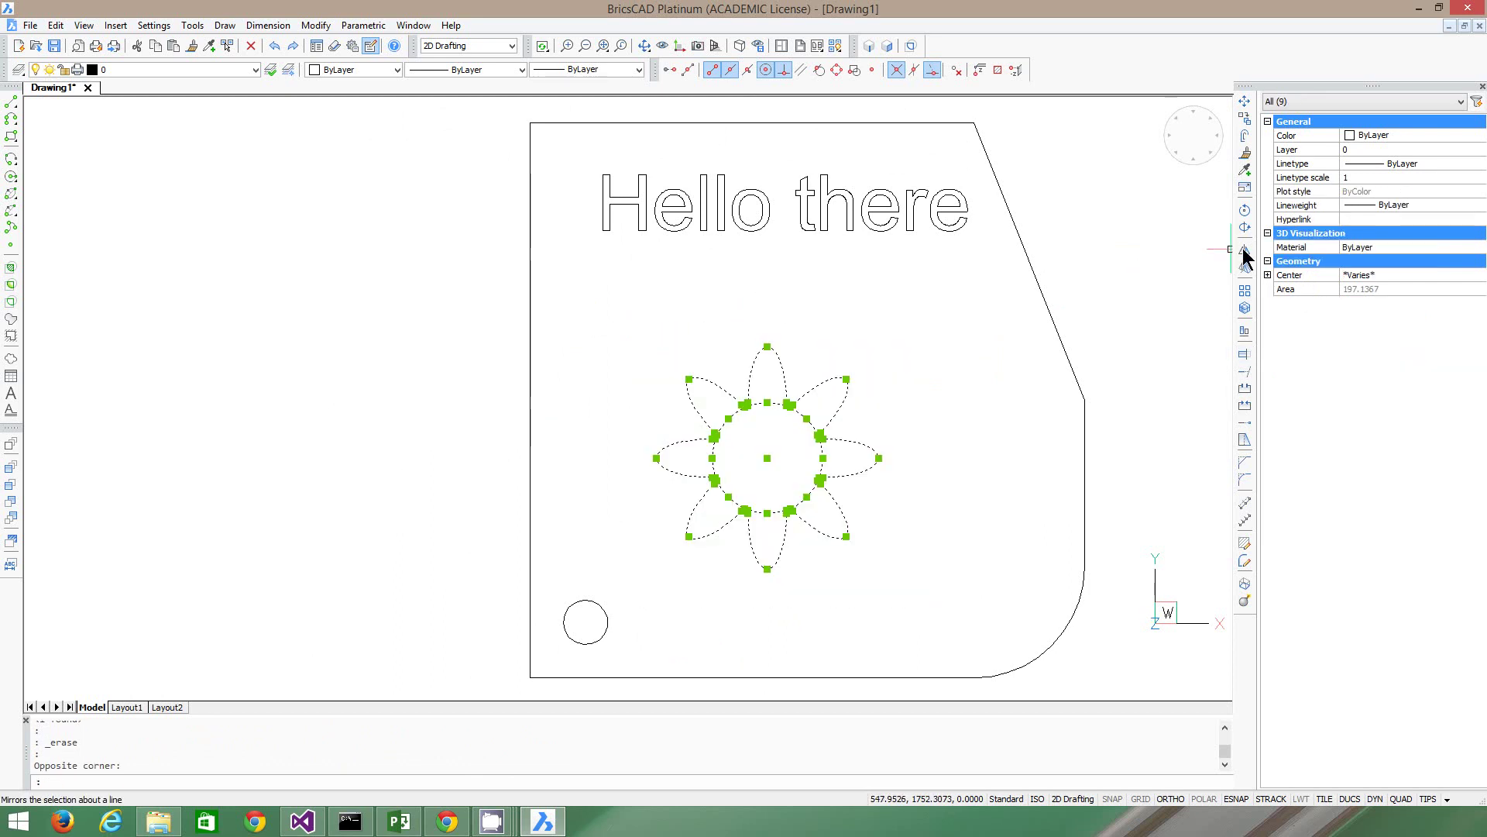
click(1244, 101)
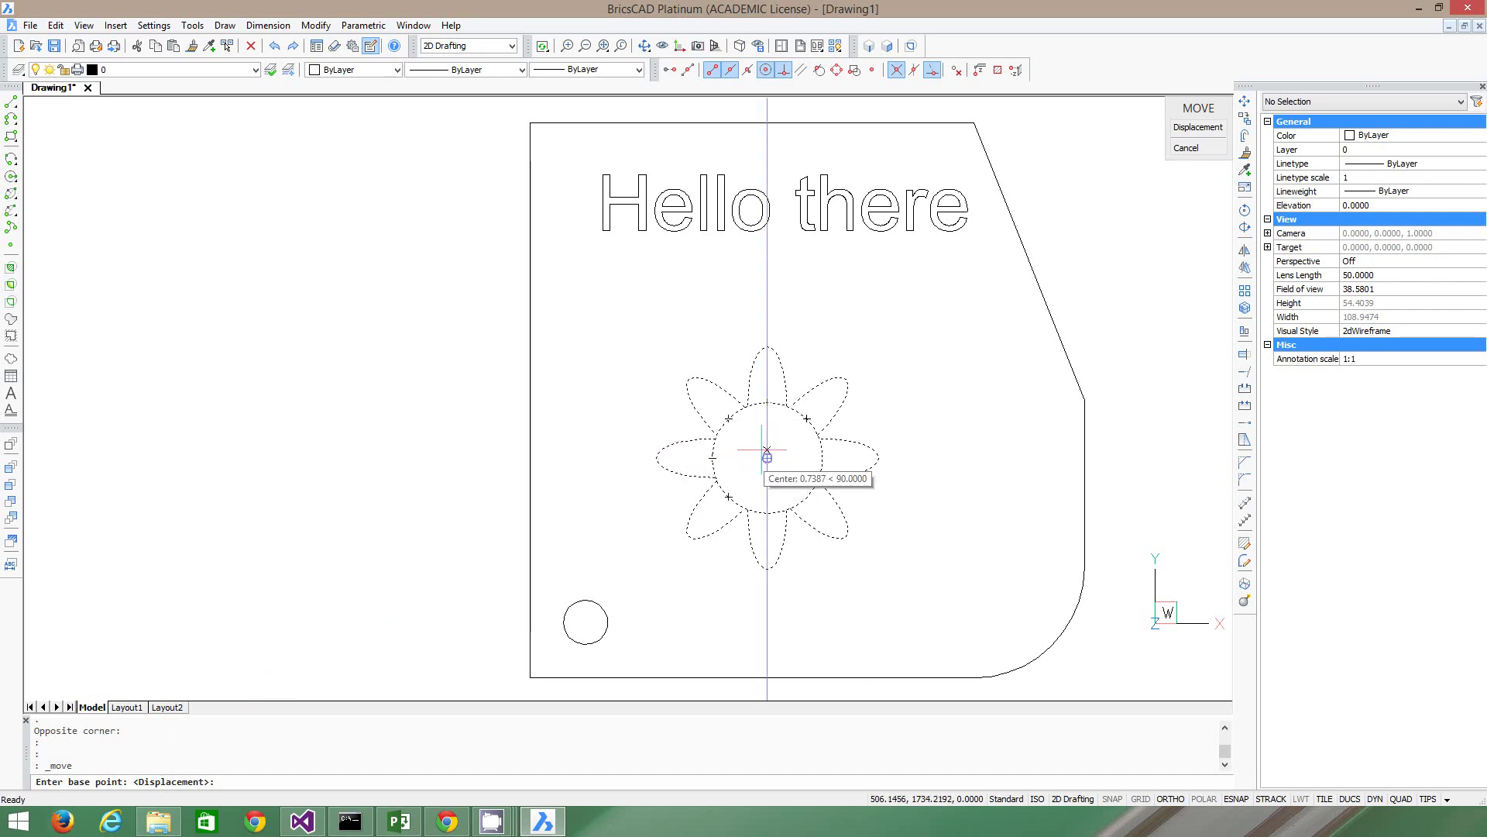
click(767, 457)
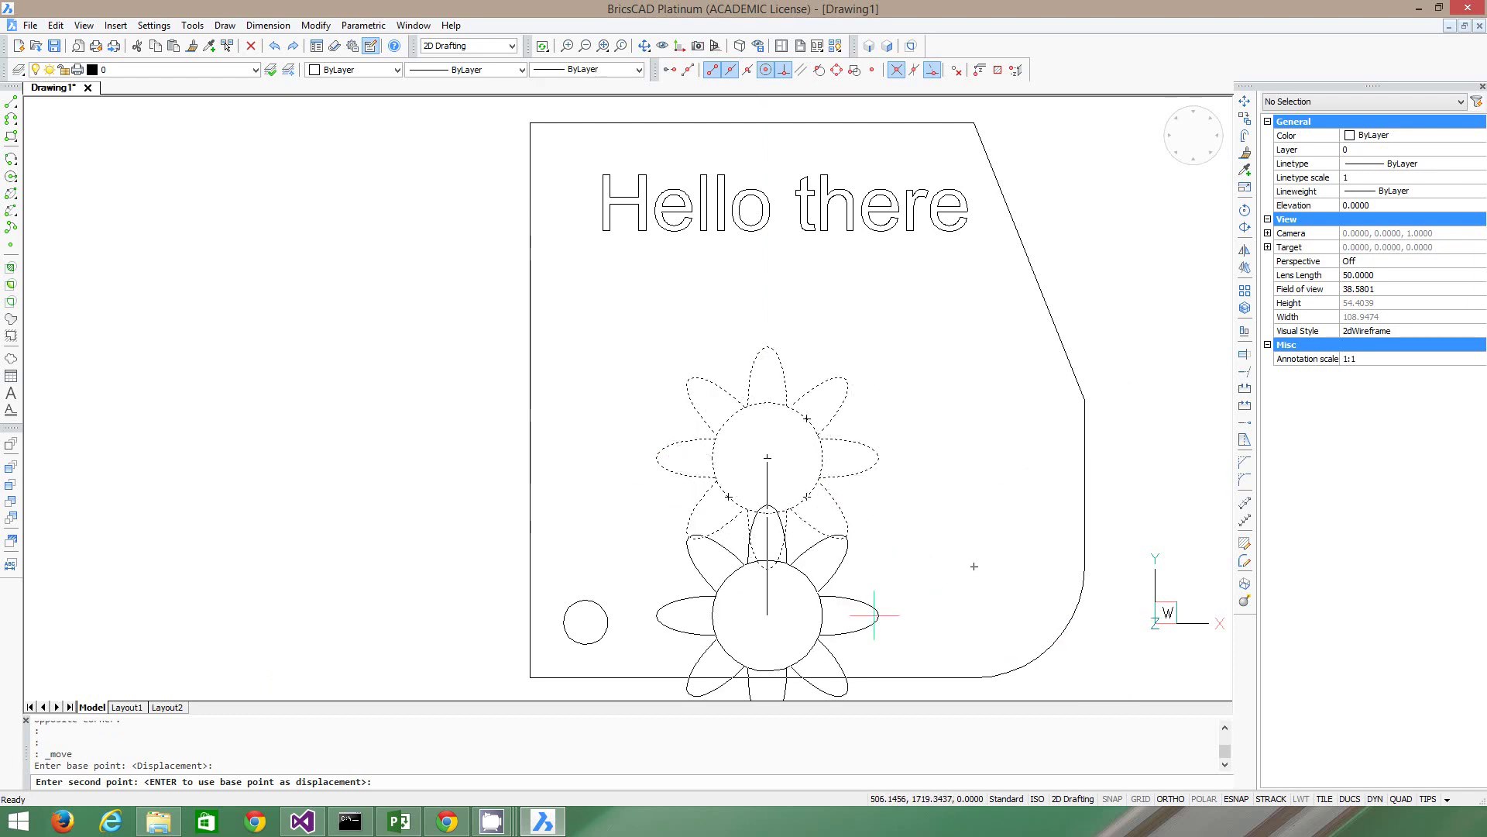
click(1167, 800)
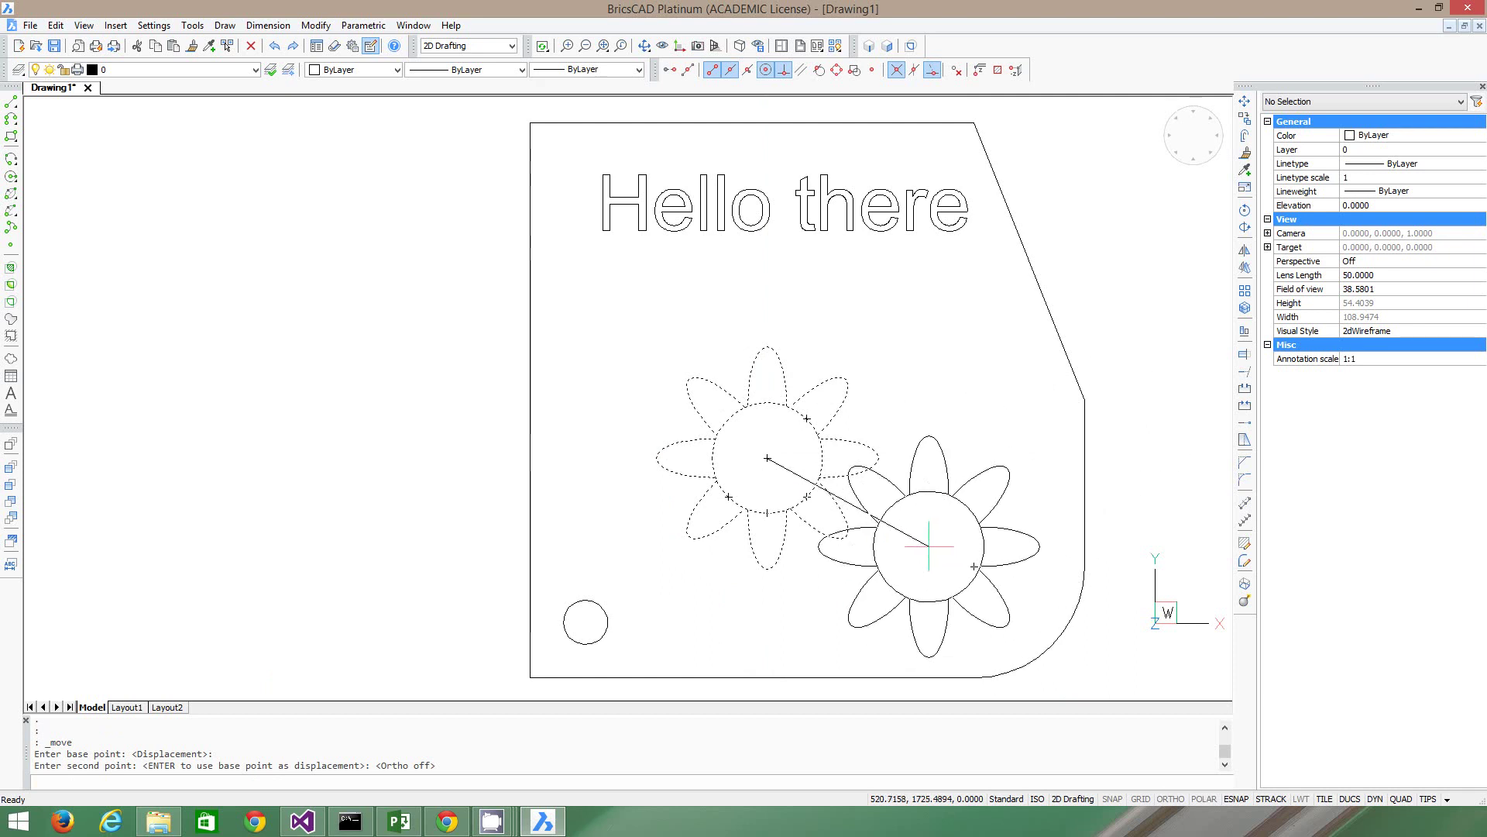
click(948, 528)
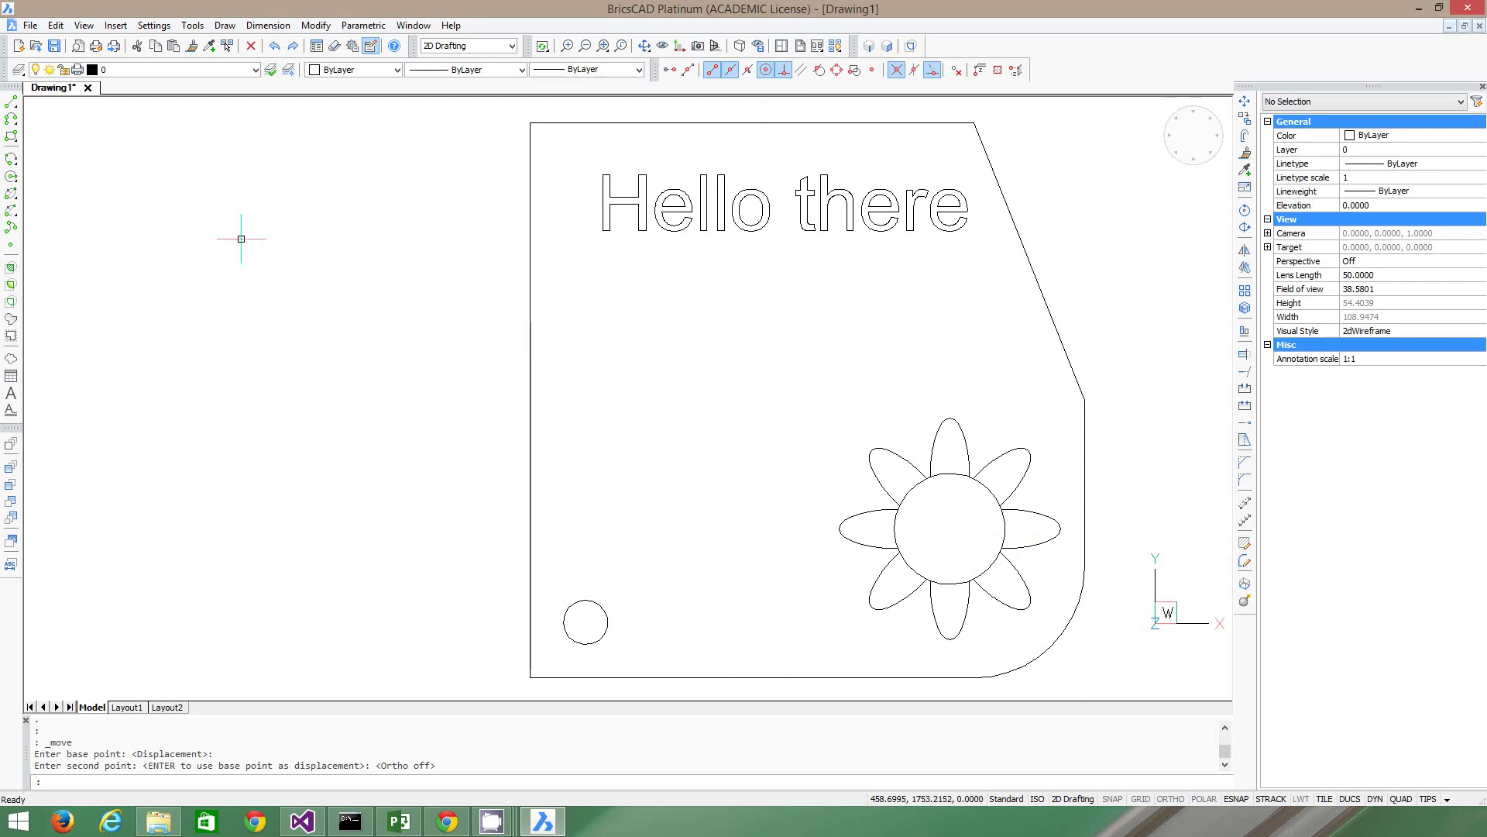
Draw a small circle left of the plate's middle.
click(11, 176)
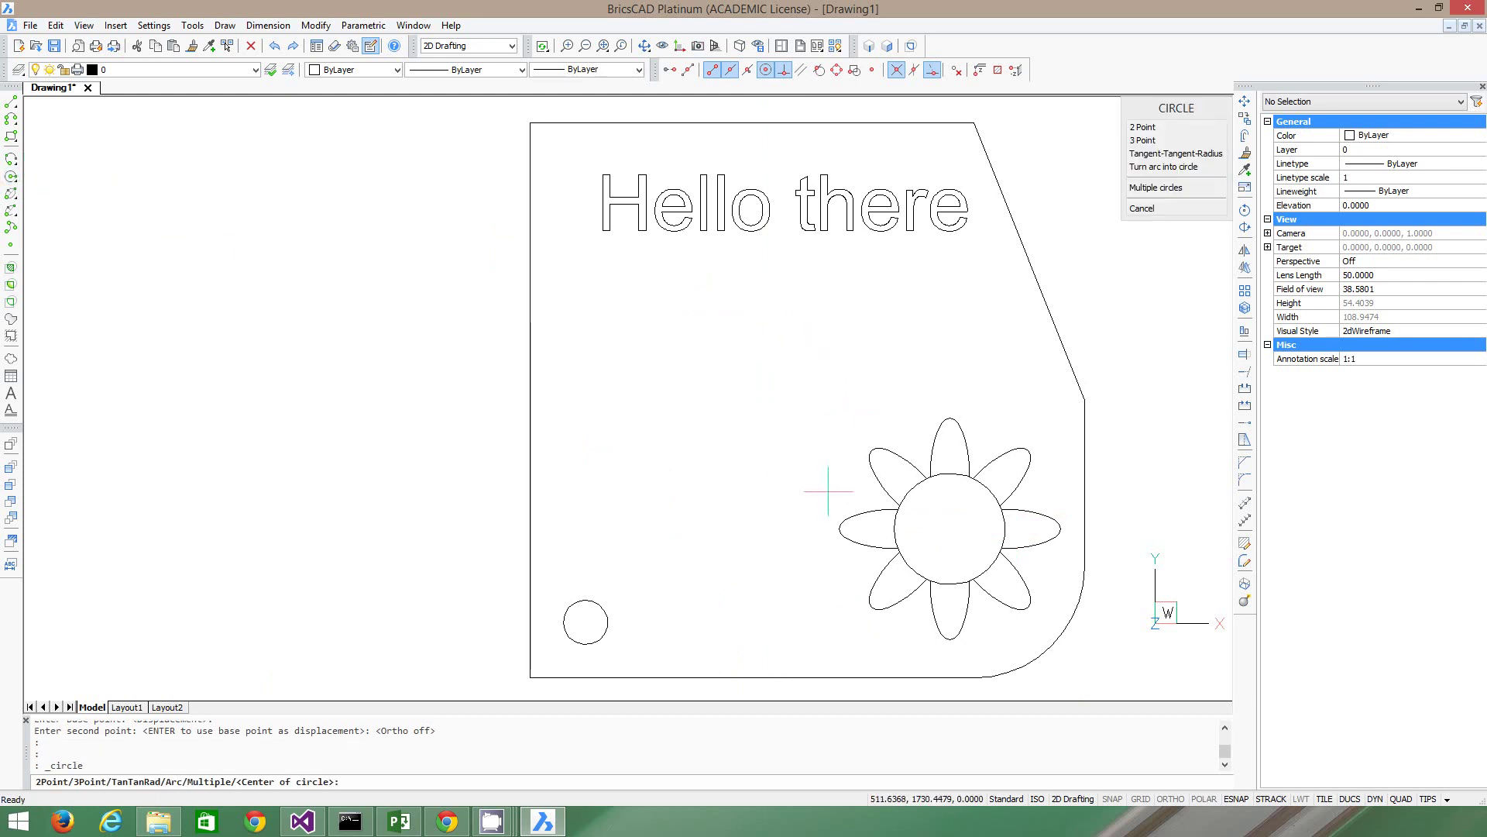
click(661, 401)
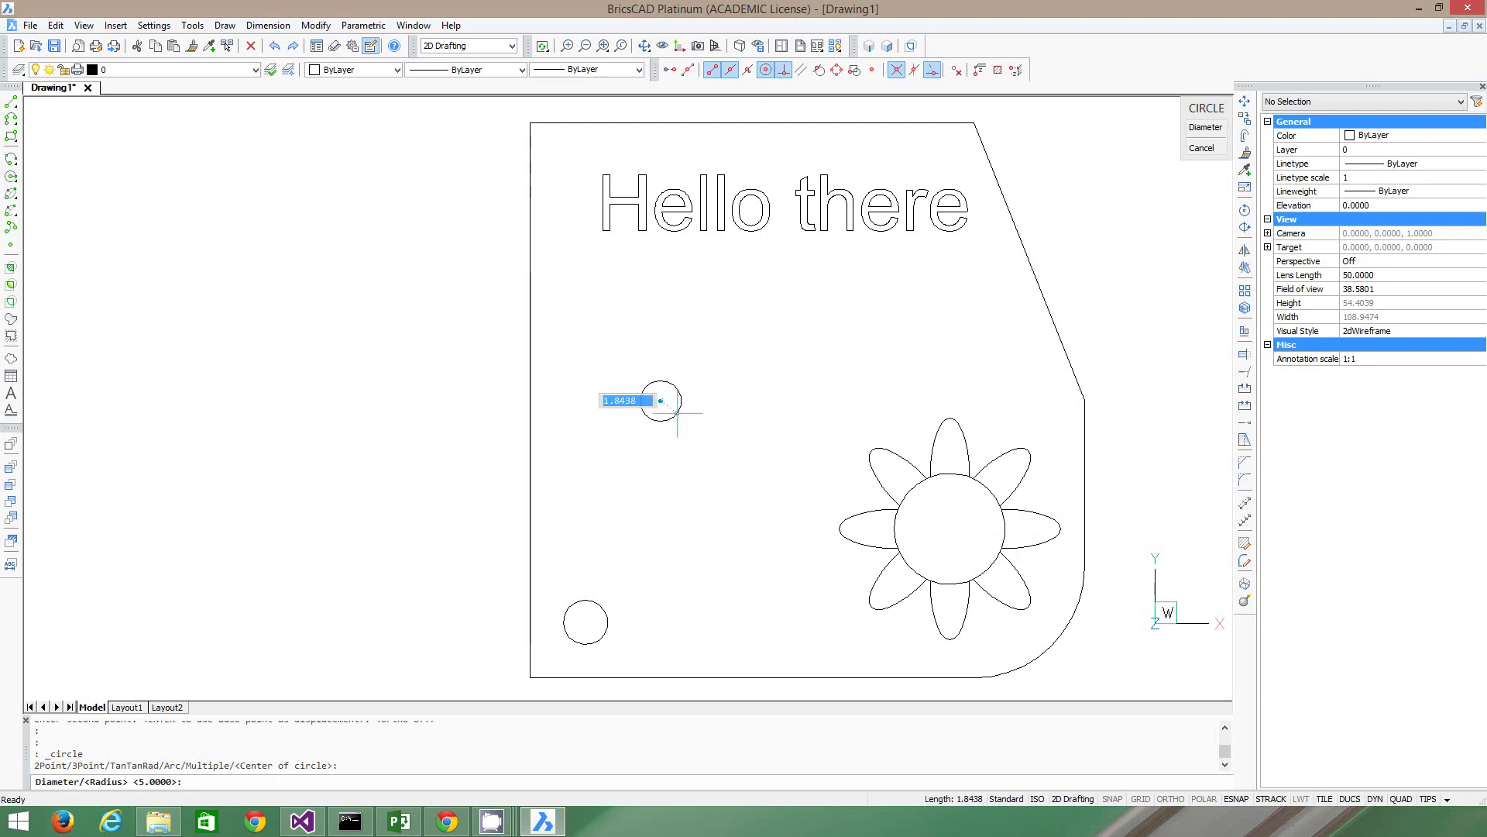
click(678, 412)
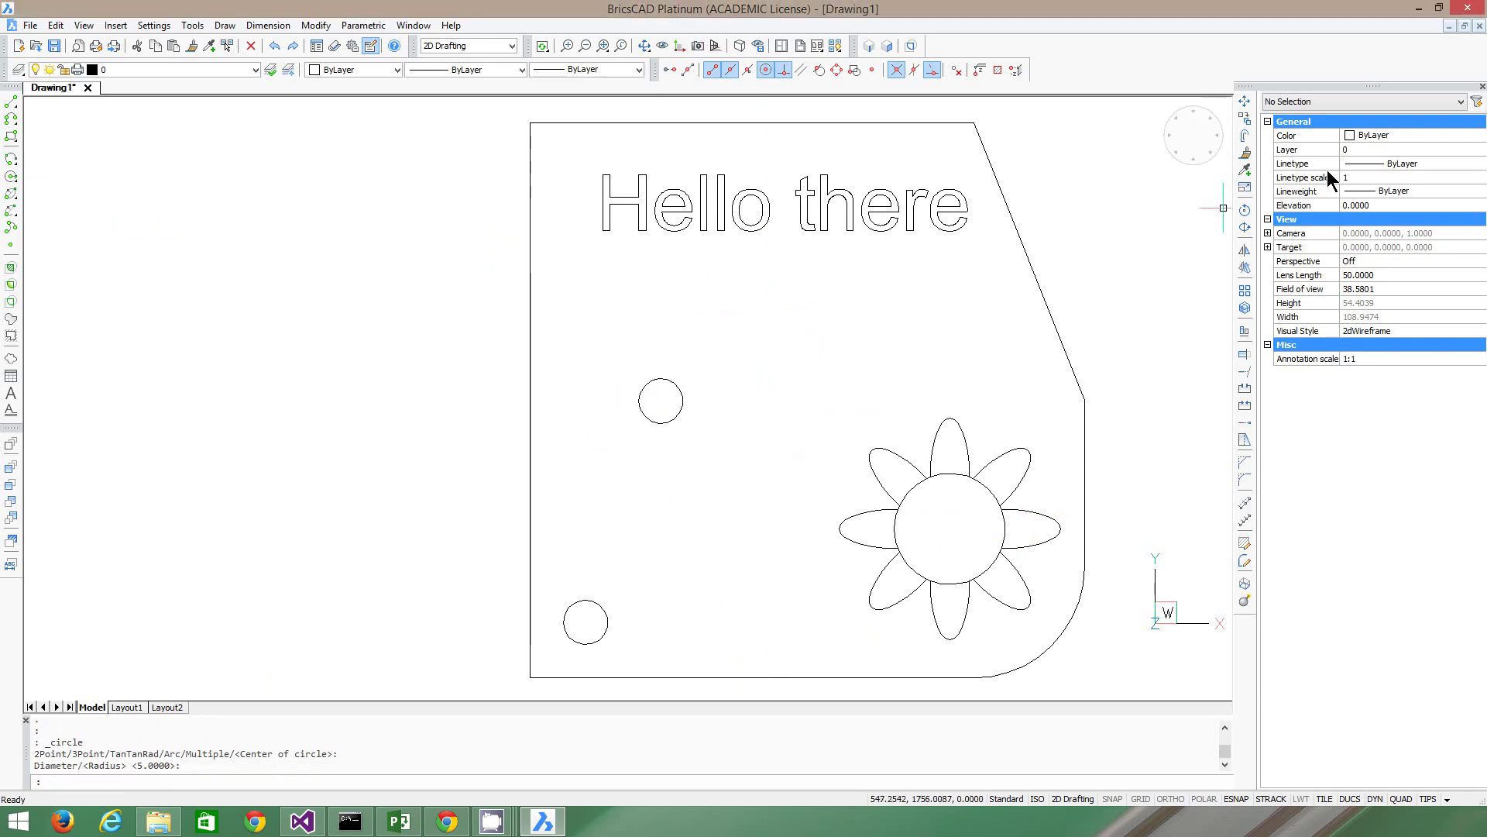
scroll(874, 260, up, 2)
scroll(690, 266, down, 2)
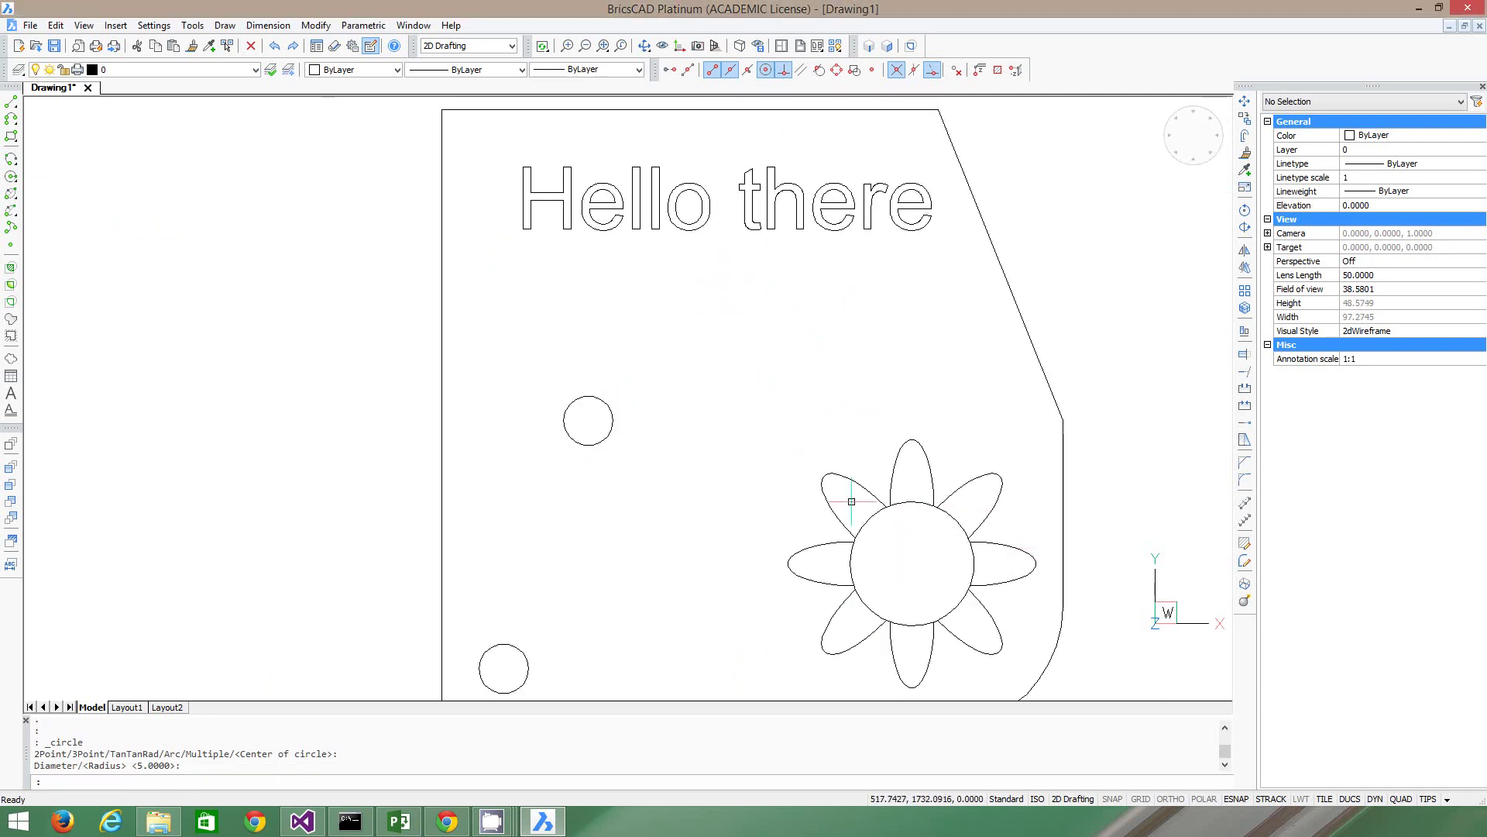
Draw a vertical line up from the small circle's centre with ORTHO on.
click(11, 102)
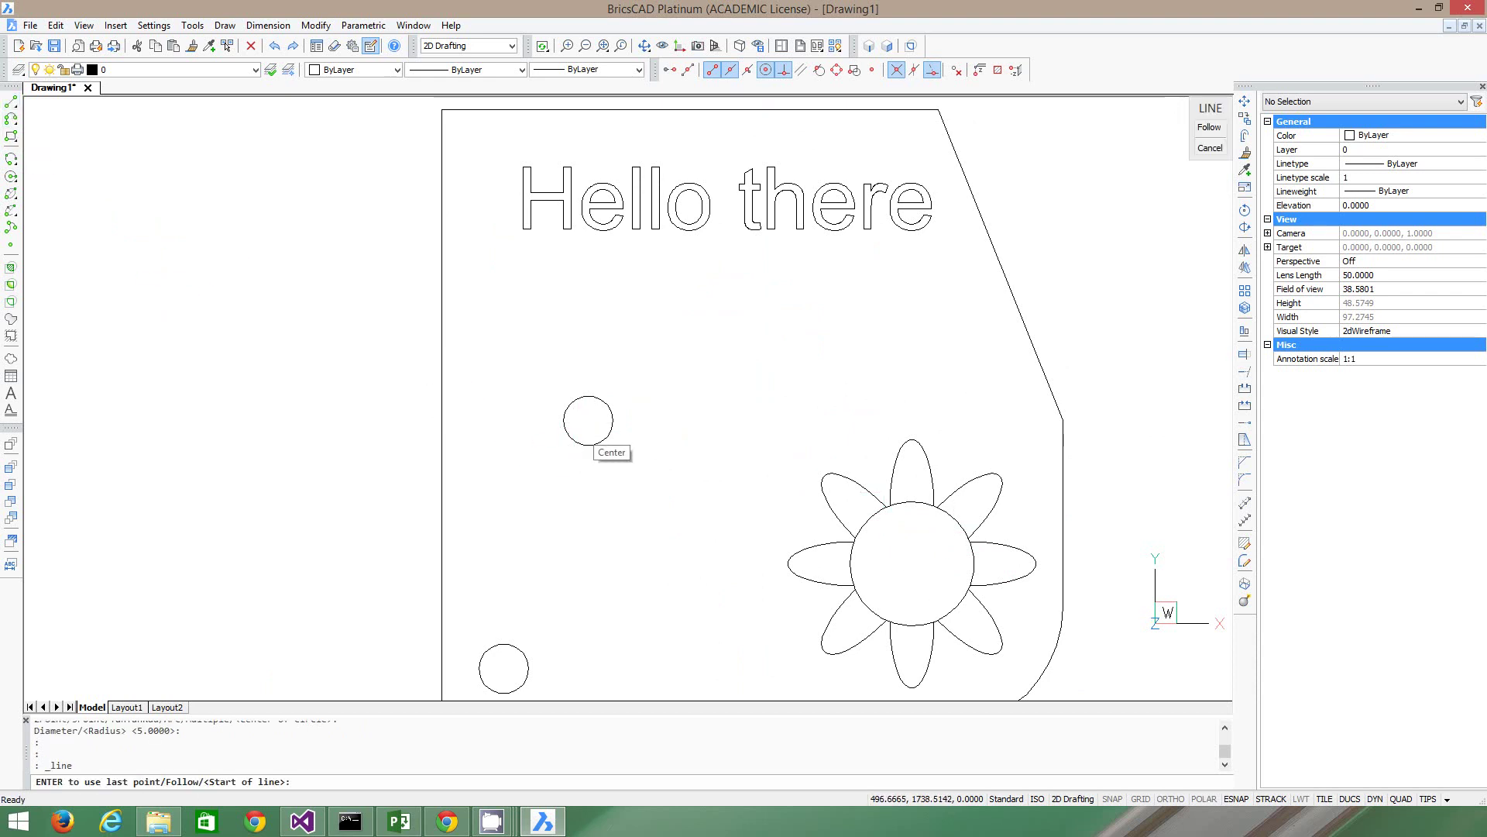
click(588, 419)
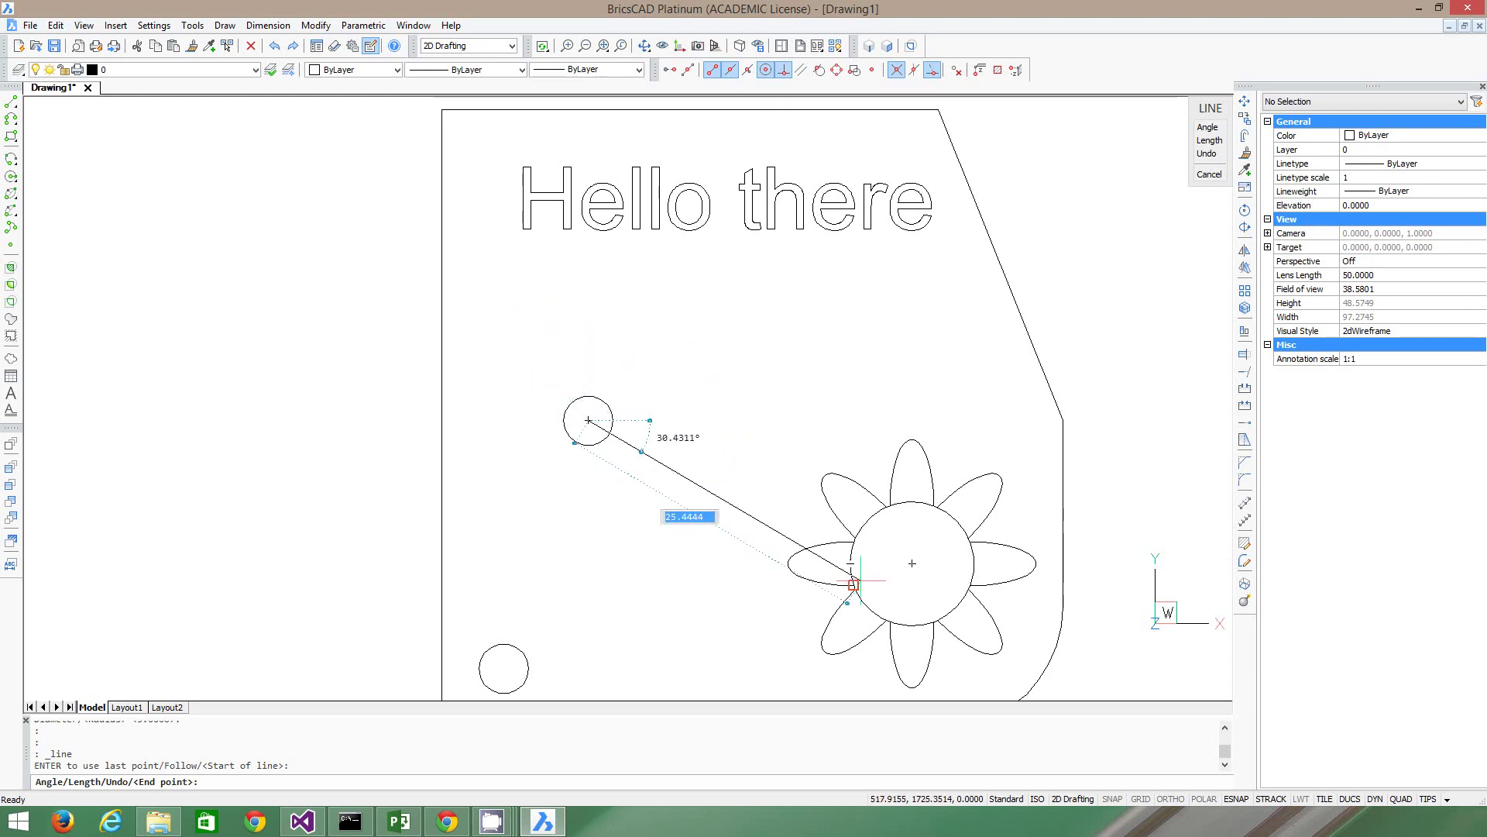
click(1171, 799)
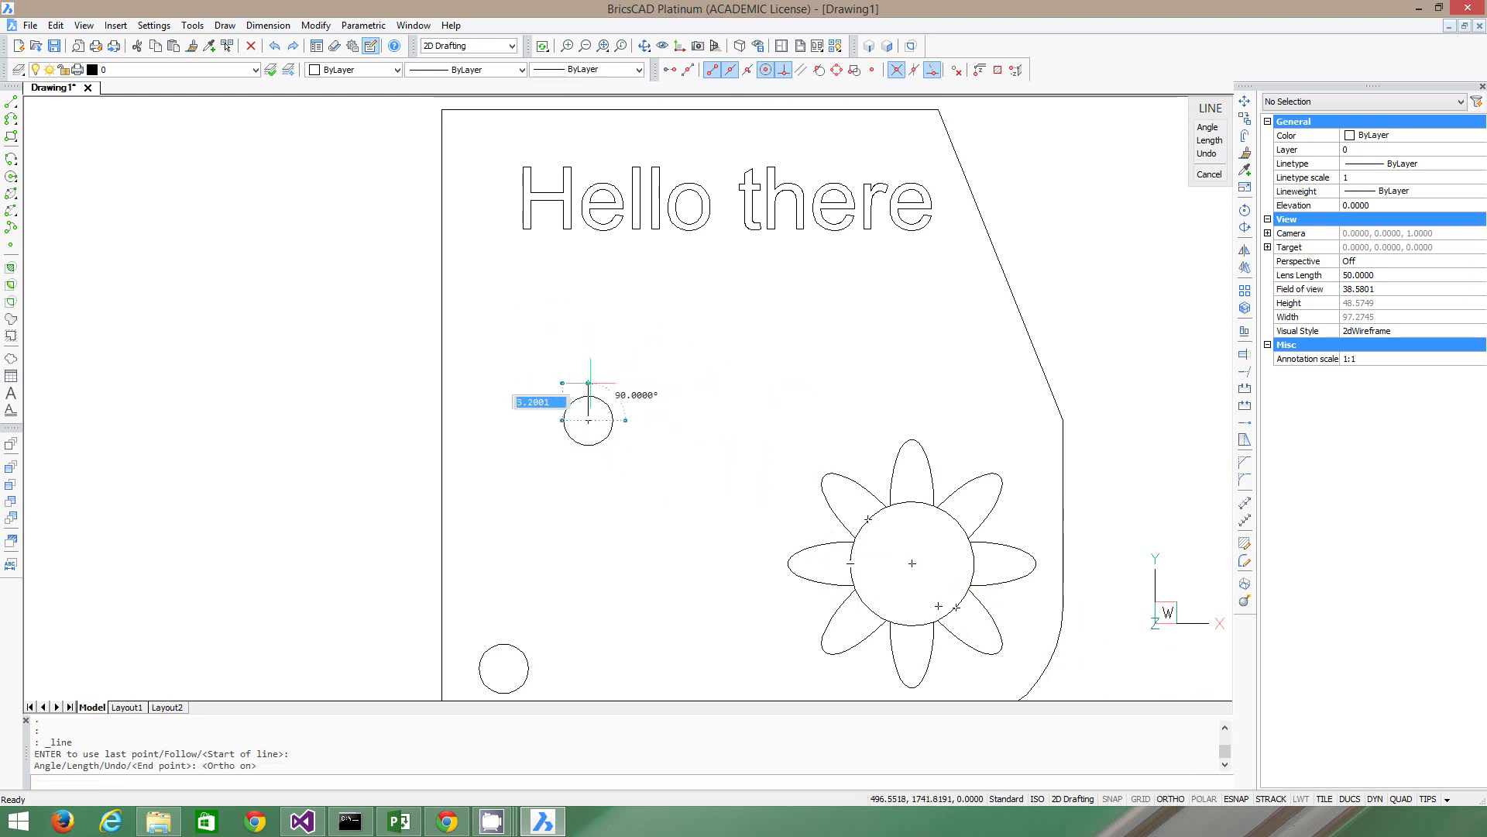
click(588, 357)
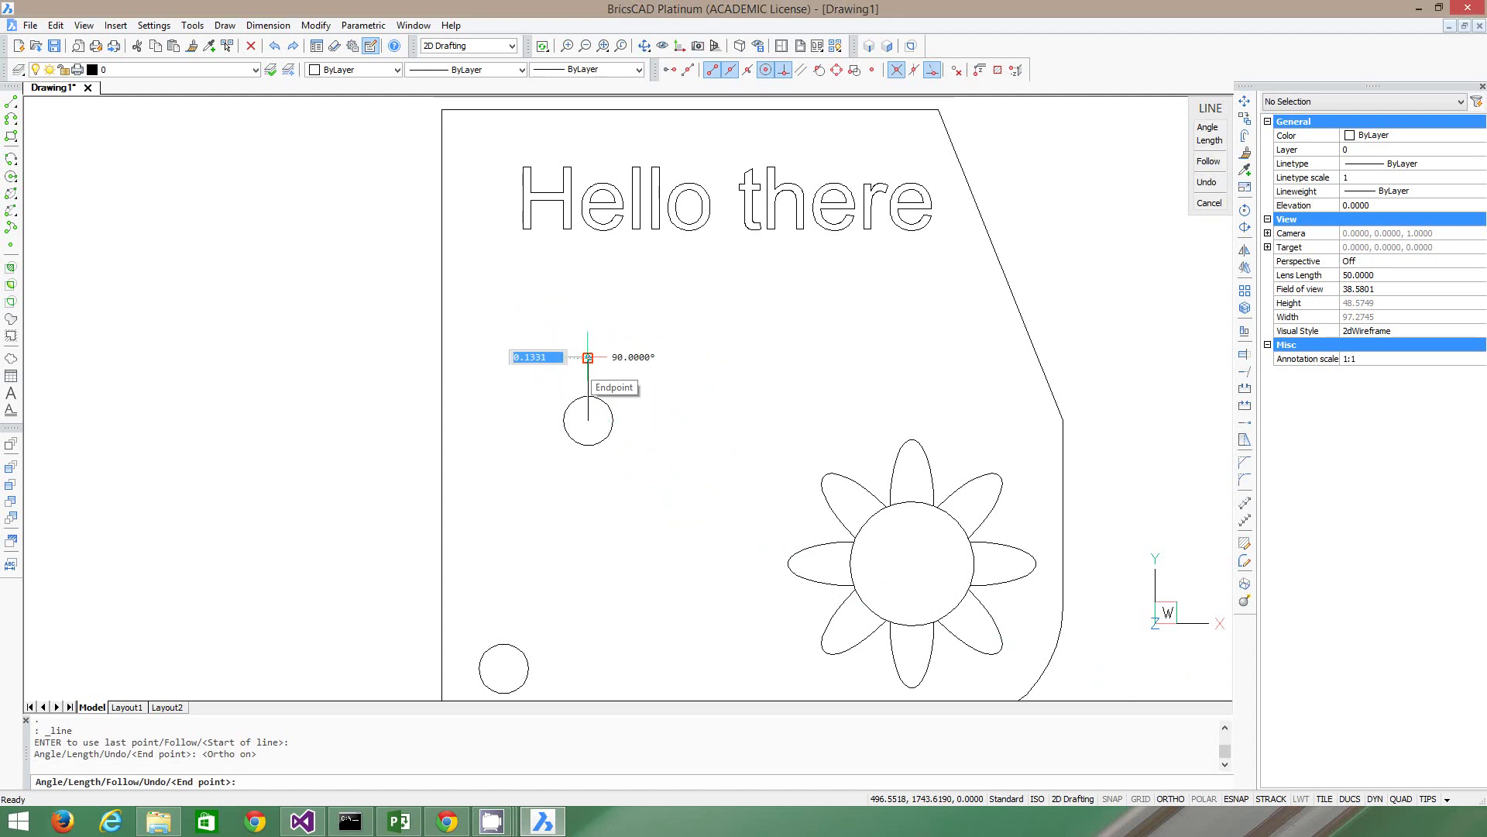
key(Escape)
scroll(547, 341, up, 4)
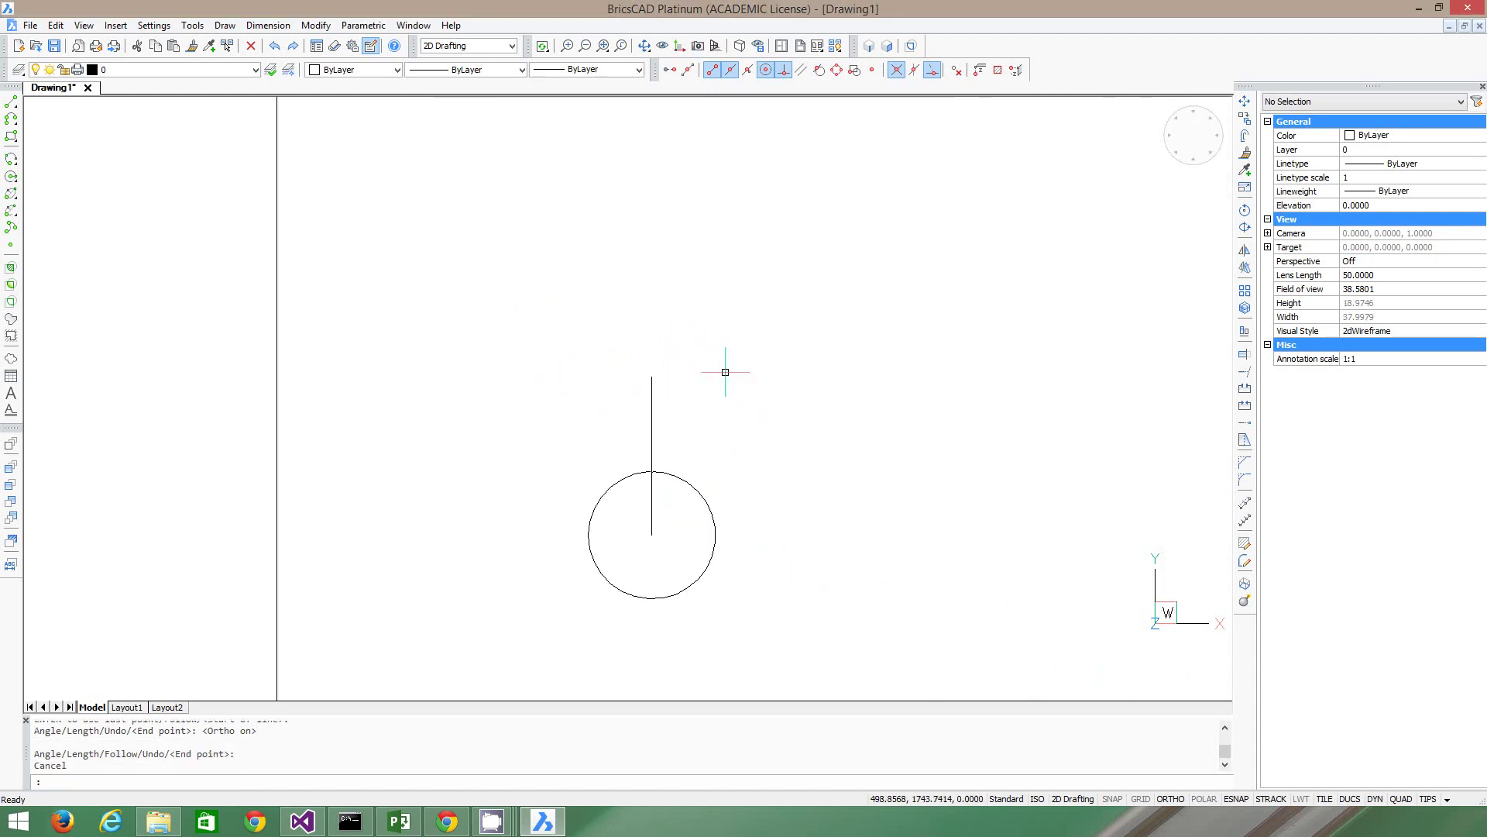
Start a spline at the vertical line's top with ORTHO off and place its first wavy points.
click(11, 228)
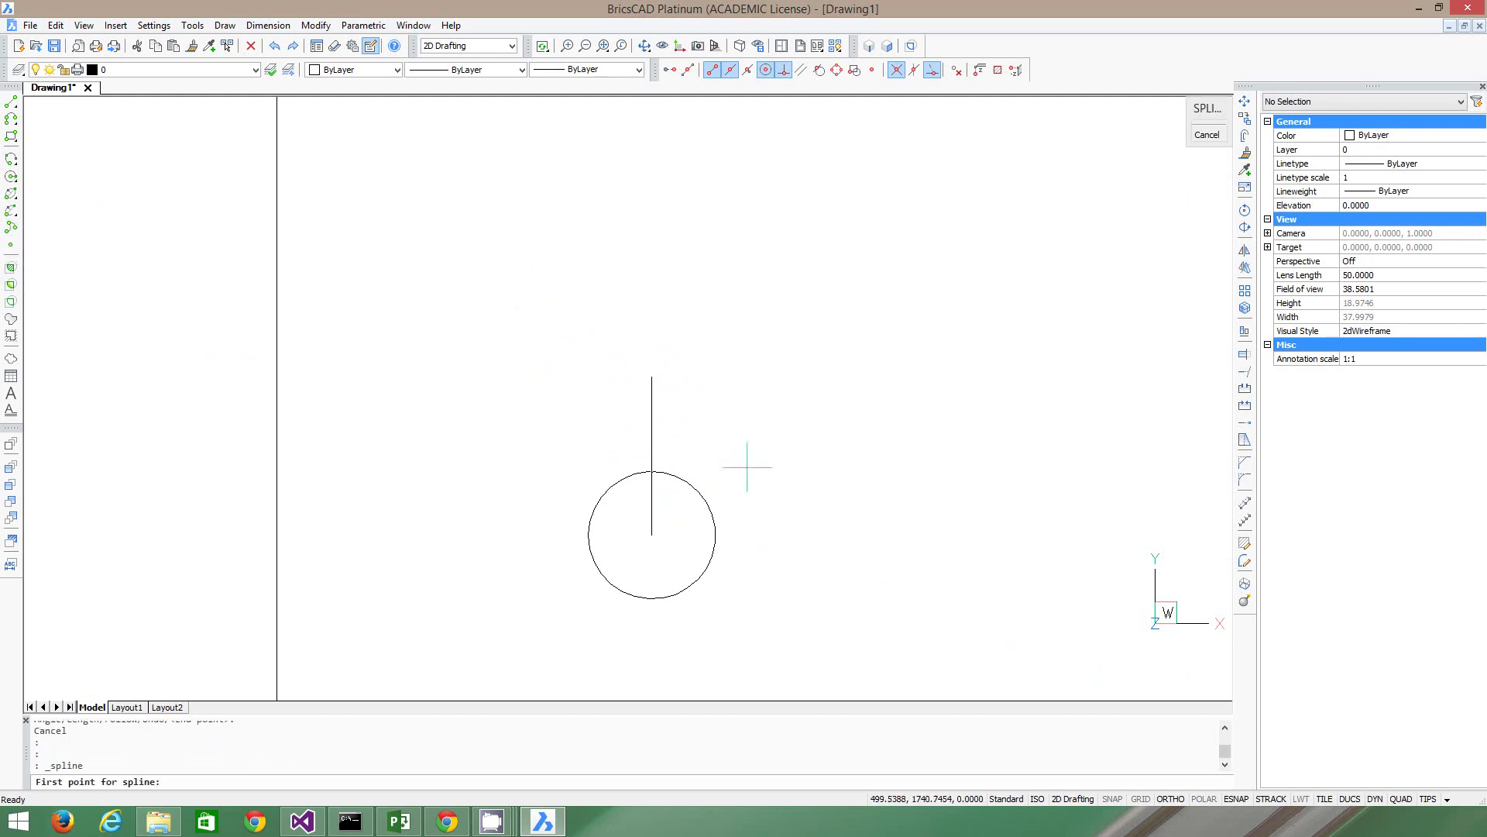
click(651, 375)
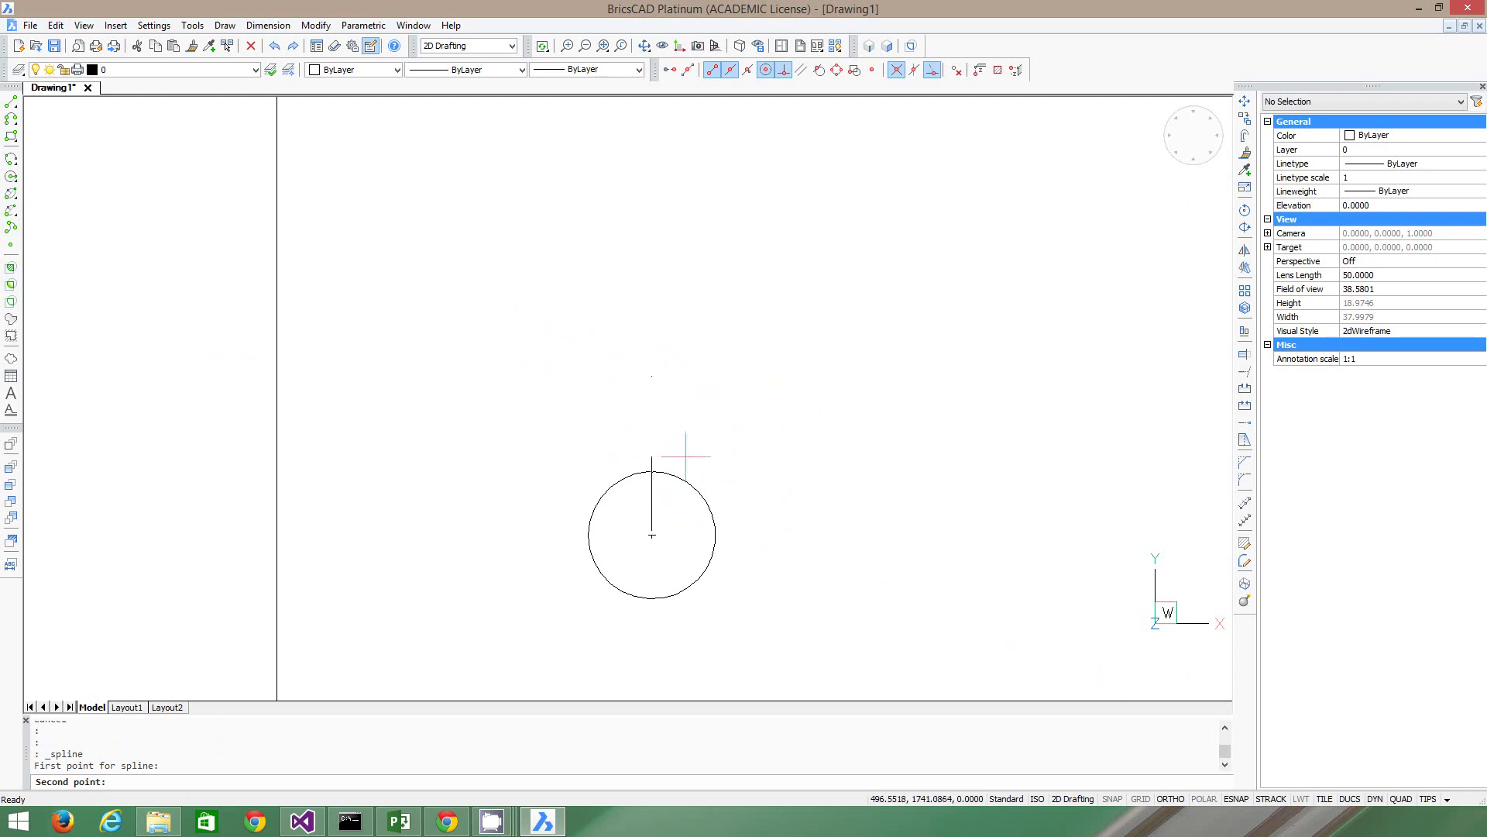
click(1170, 798)
scroll(664, 405, up, 4)
click(685, 394)
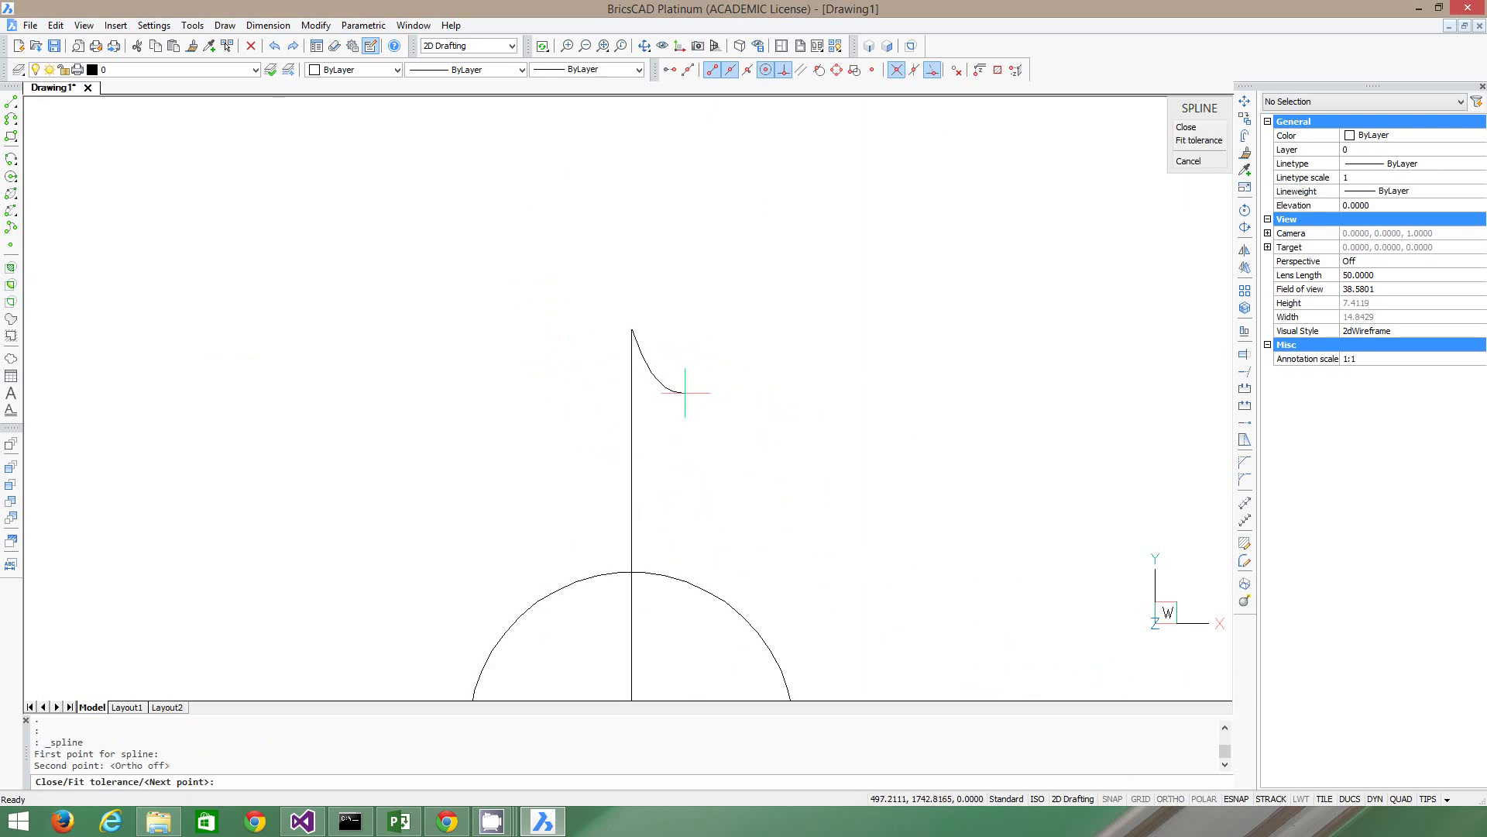
click(671, 477)
click(721, 523)
click(671, 549)
Add points near the circle edge and end the spline at the small circle's centre.
scroll(755, 201, down, 3)
scroll(697, 403, up, 5)
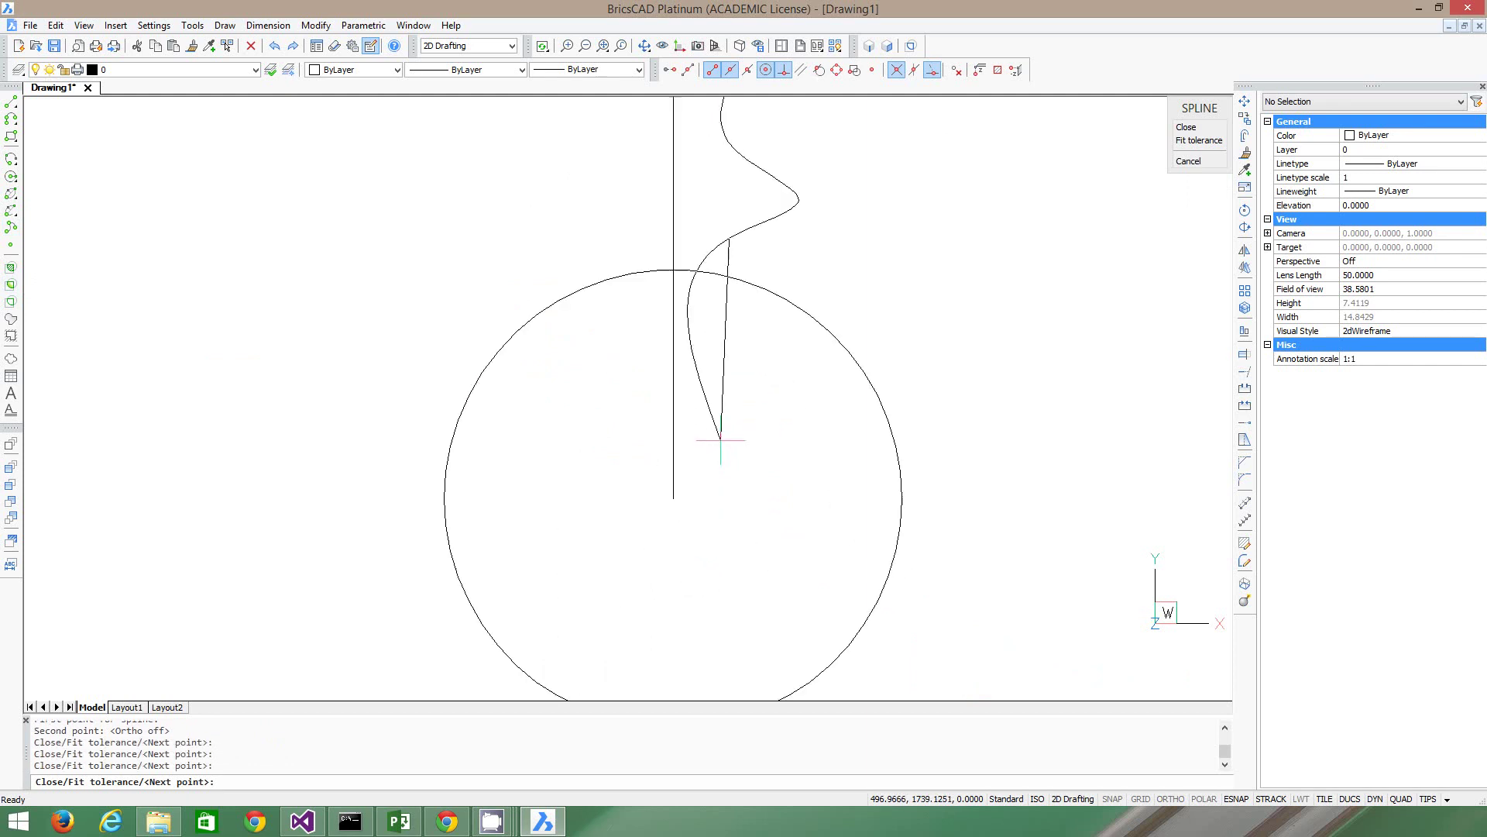
click(809, 297)
click(730, 371)
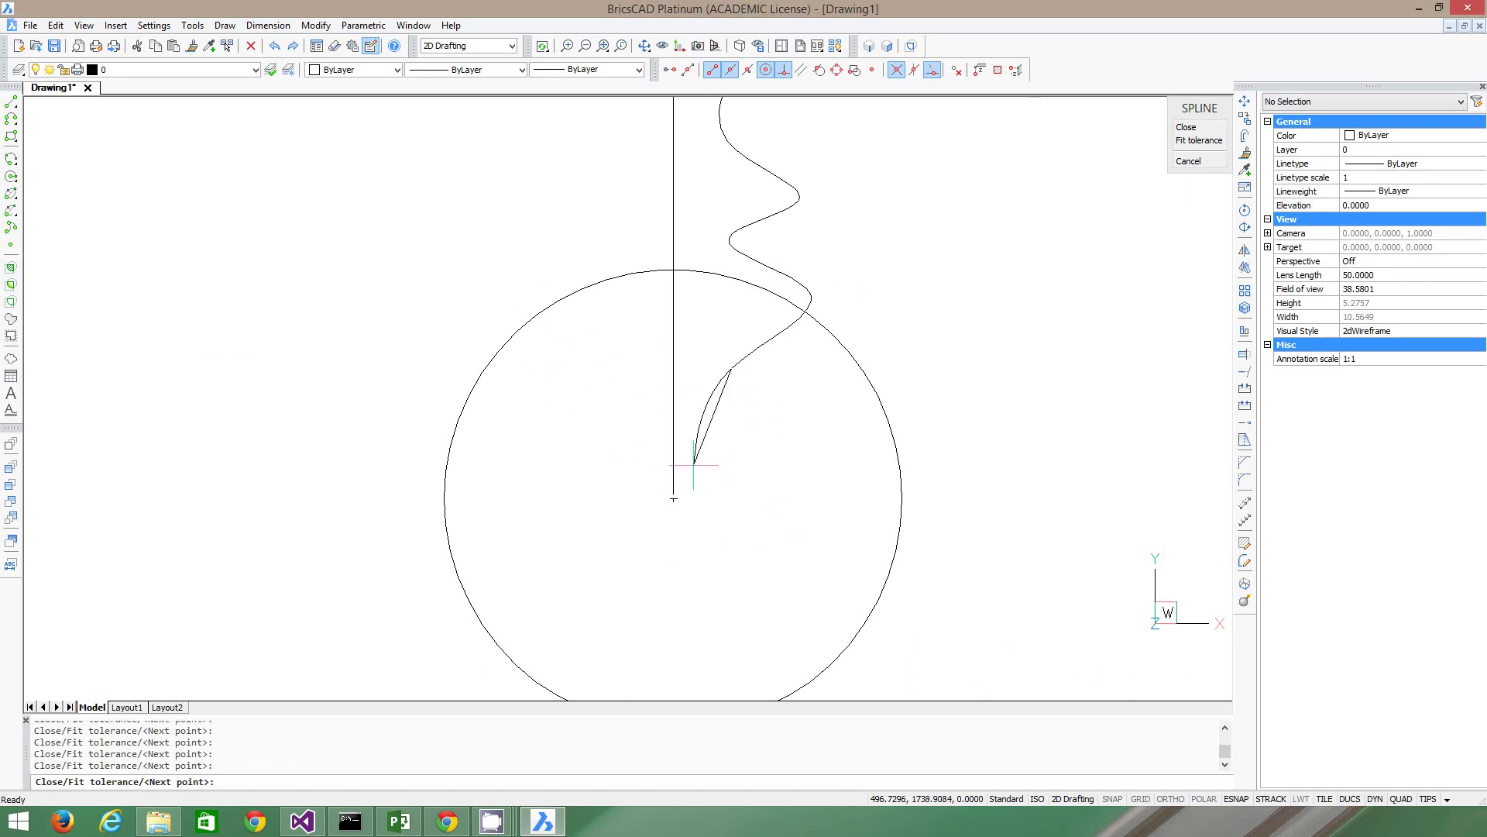
click(673, 498)
key(Return)
key(Return)
key(Return)
scroll(565, 503, down, 3)
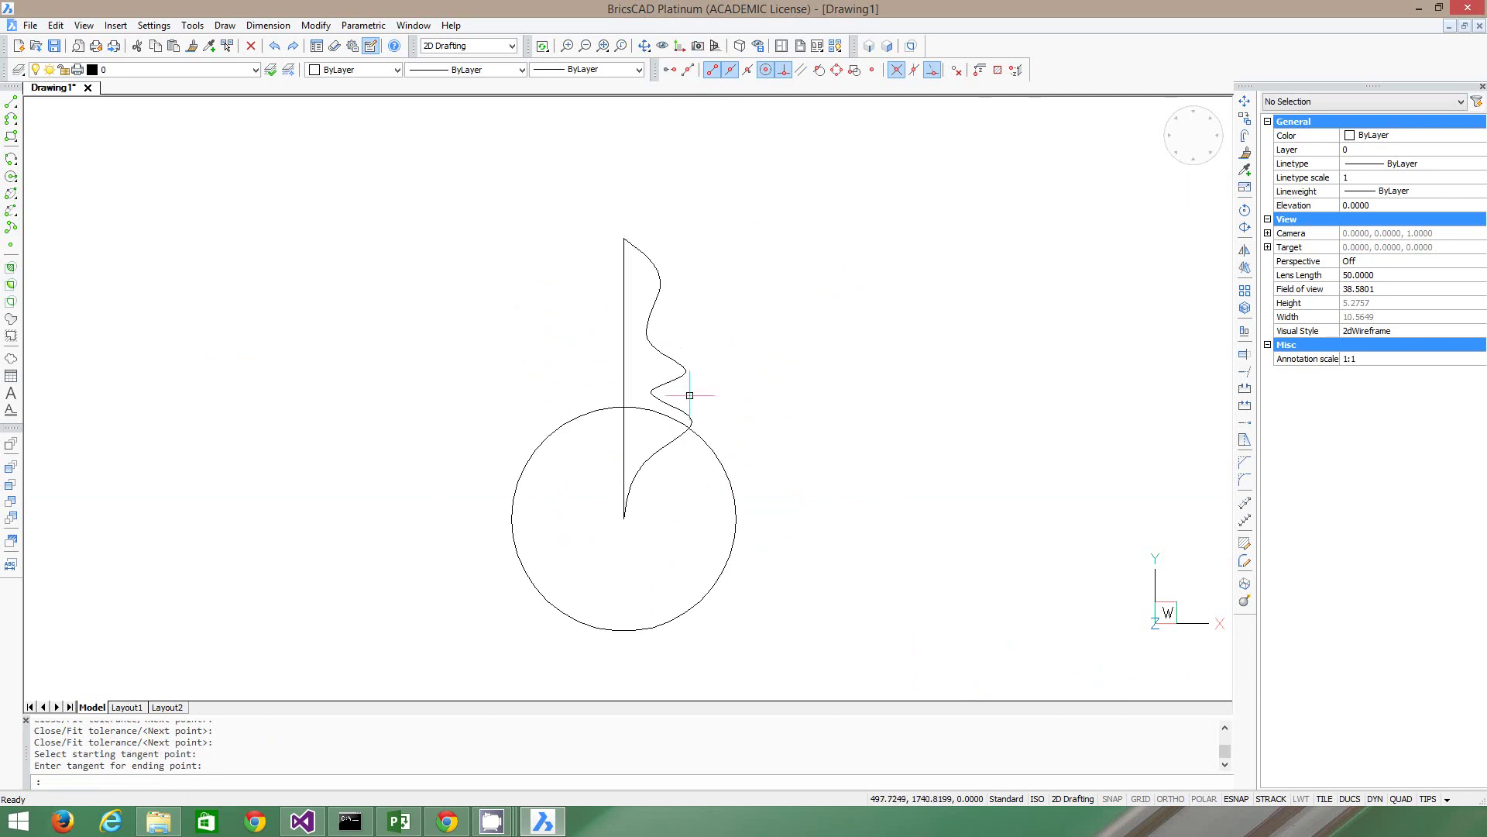
scroll(581, 240, up, 2)
scroll(553, 404, down, 2)
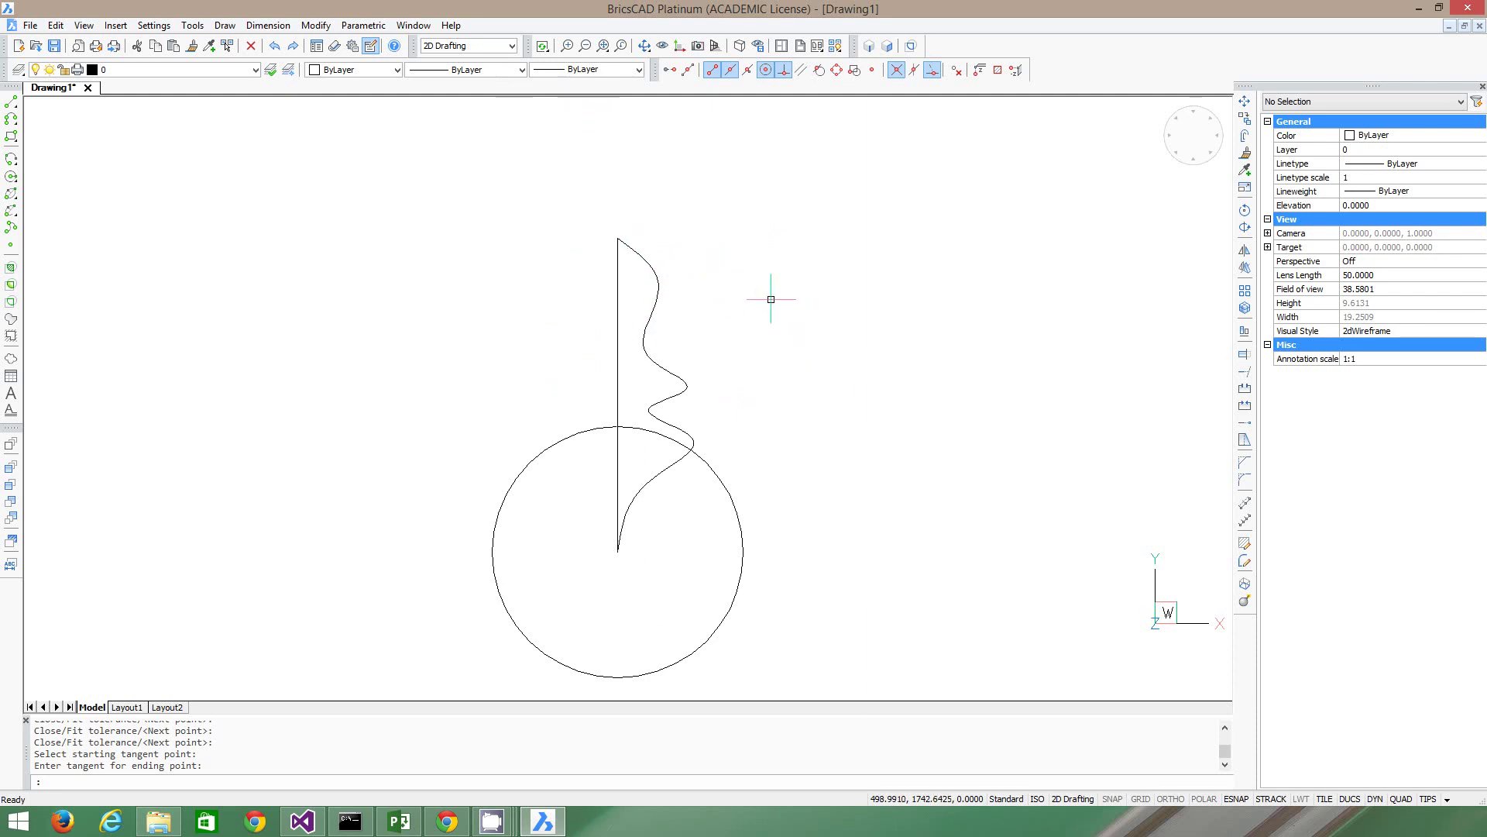
scroll(407, 393, down, 1)
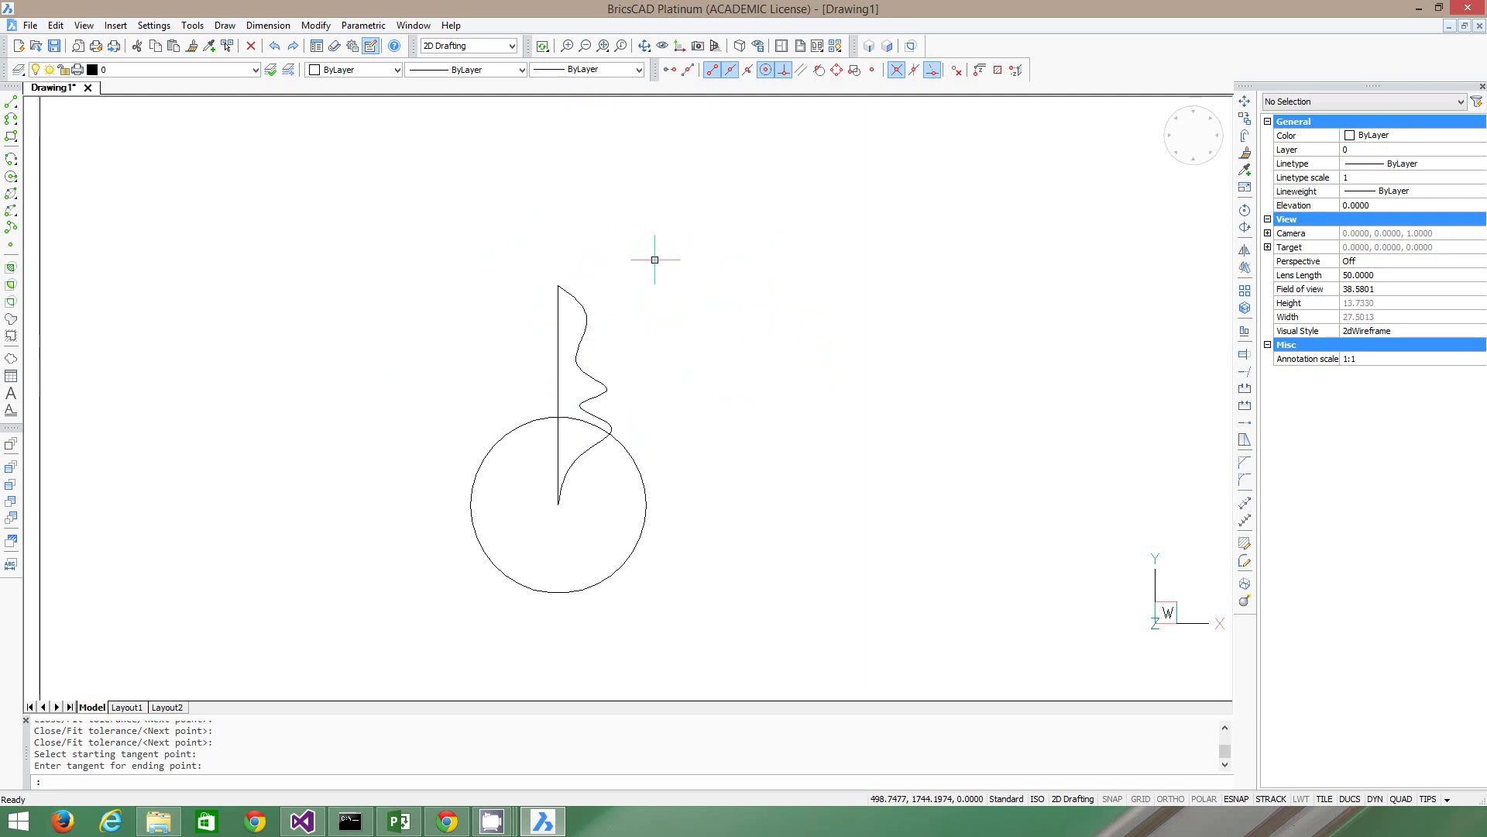
scroll(342, 272, down, 1)
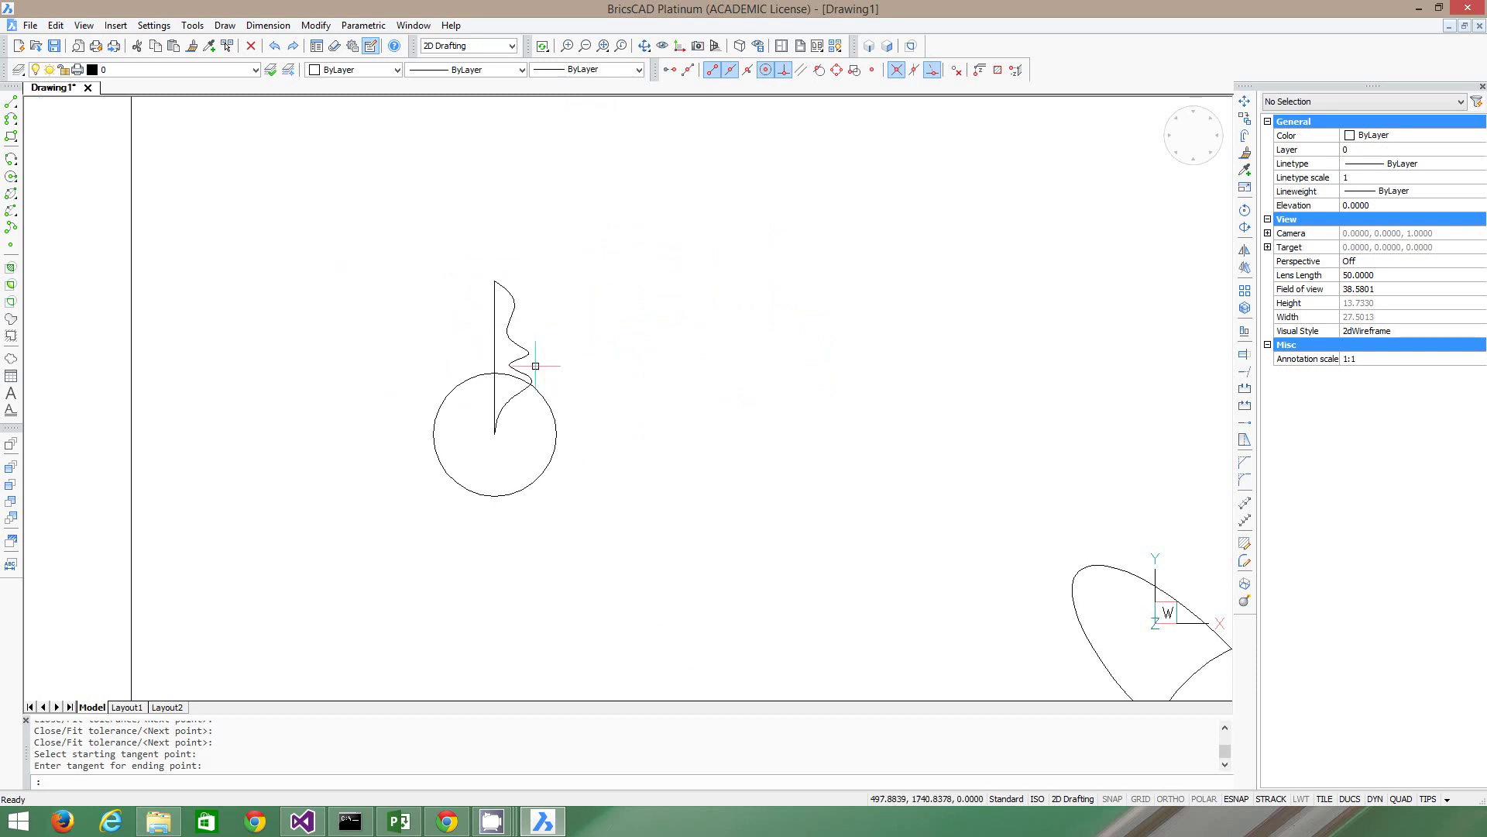
scroll(507, 328, up, 3)
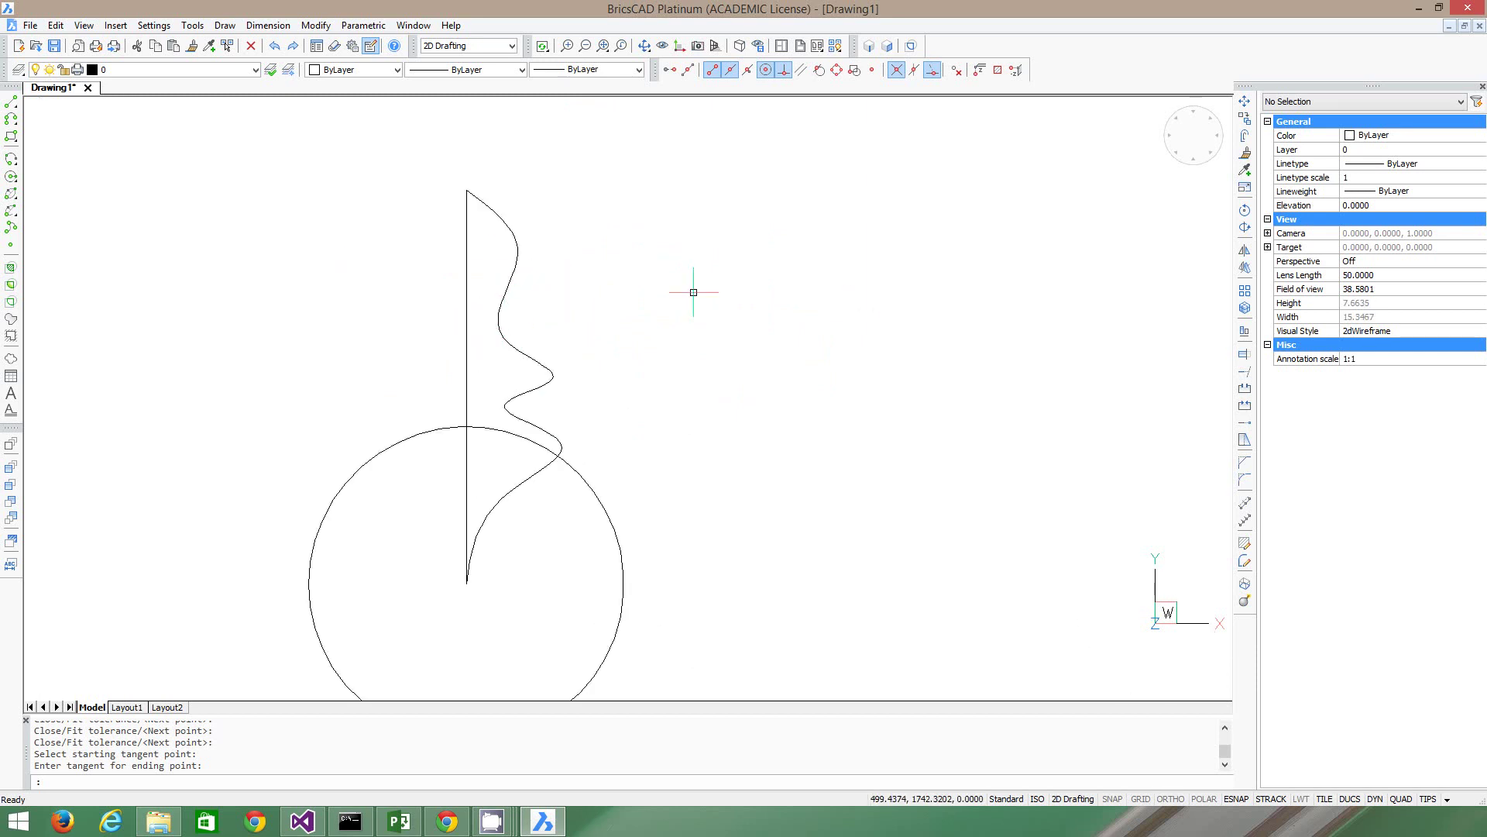
Mirror the wavy spline across the vertical line, keeping the original, and select the line.
click(564, 305)
click(502, 242)
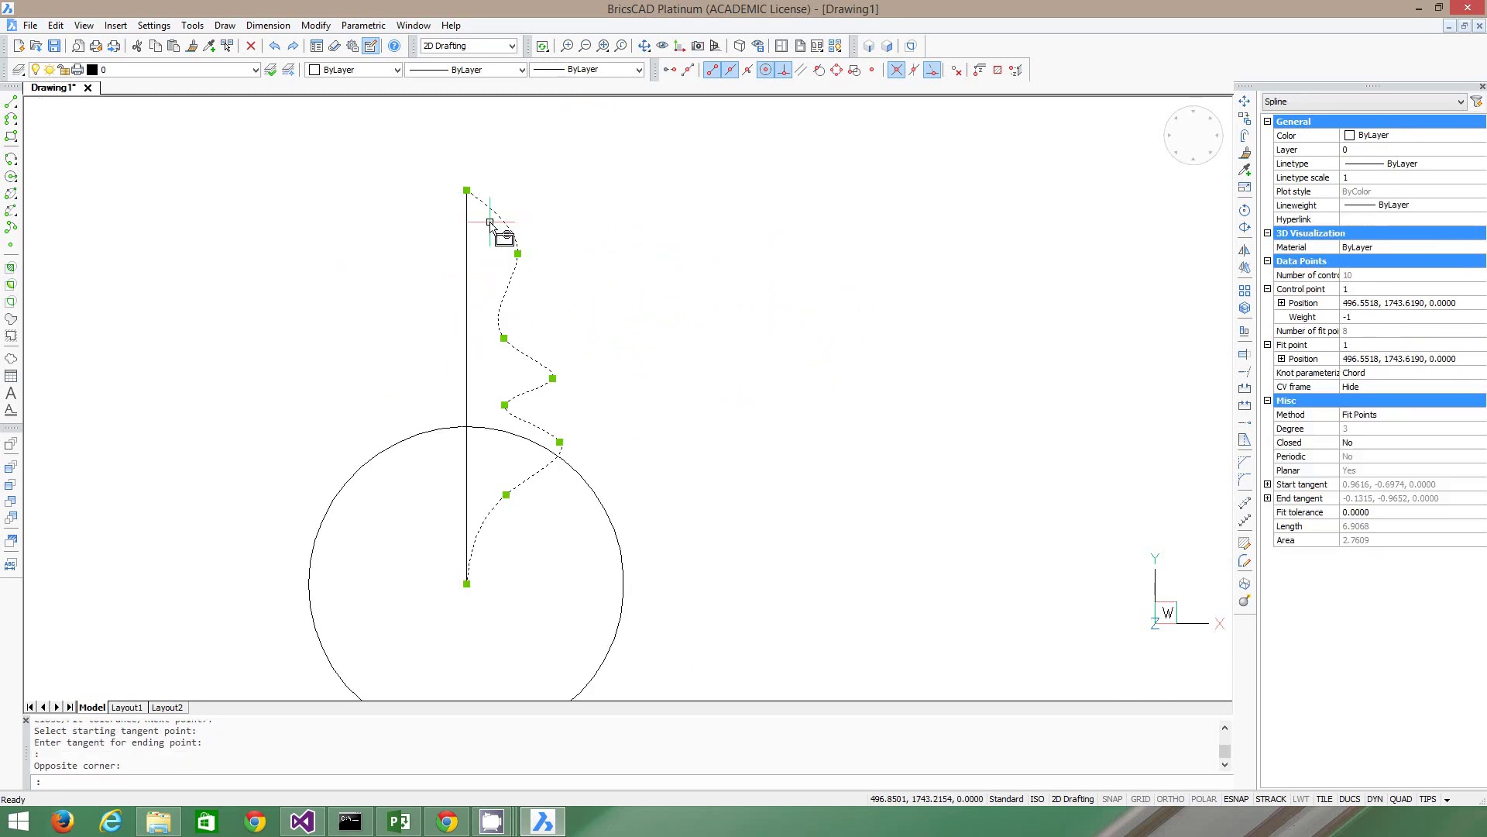
click(1245, 251)
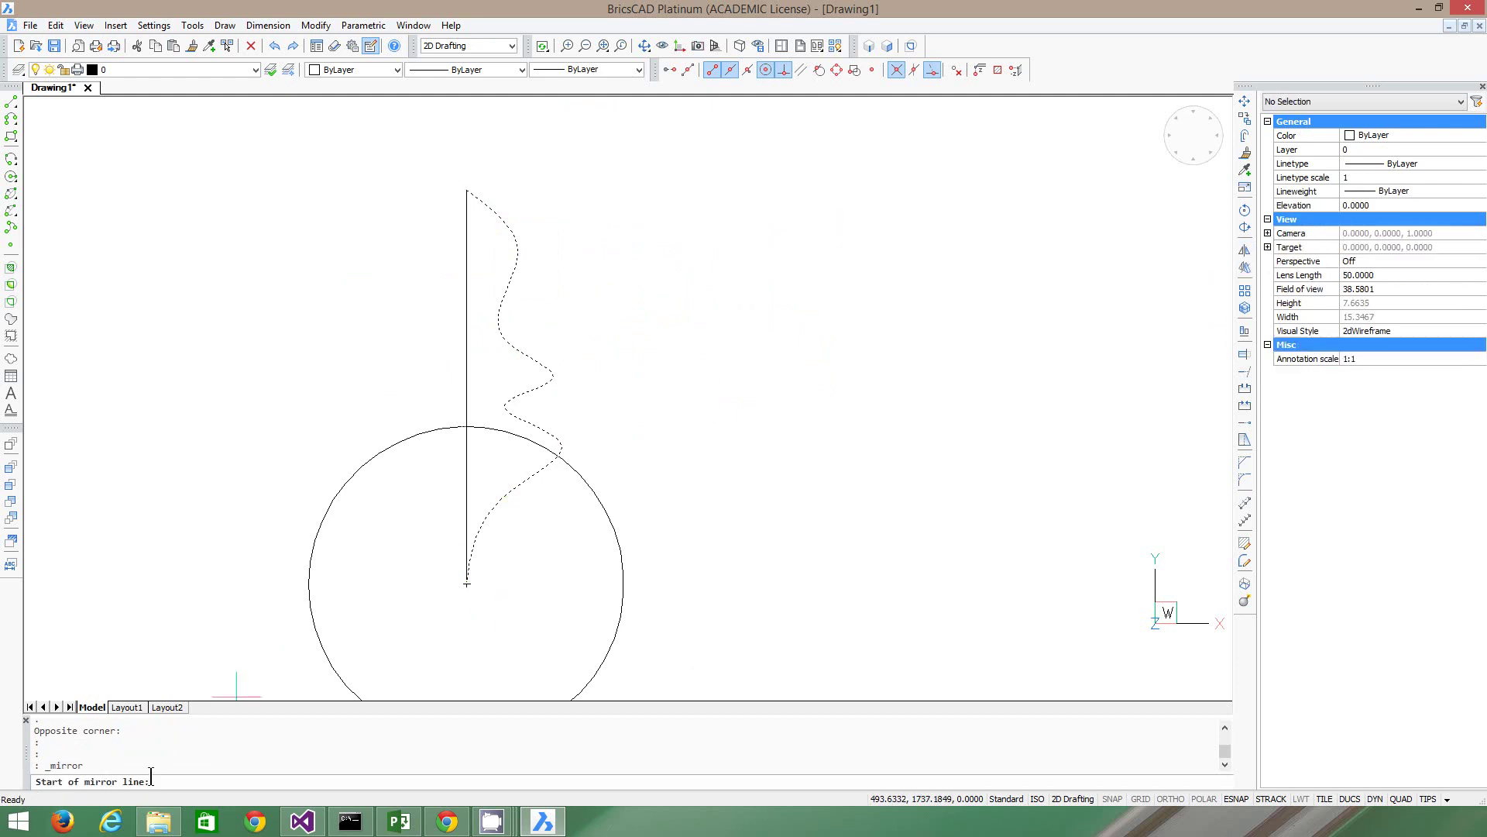
click(467, 190)
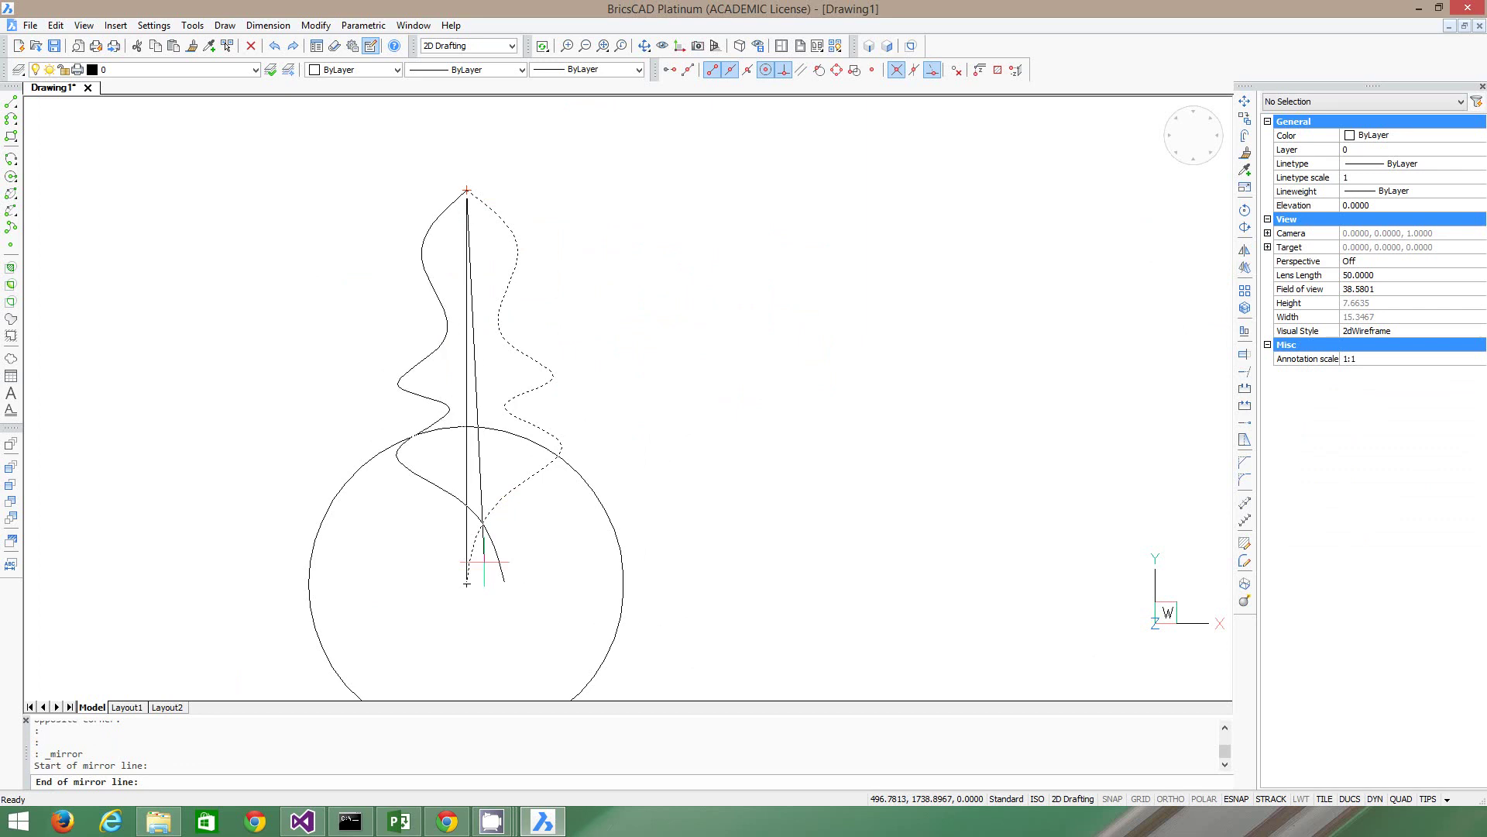
click(466, 583)
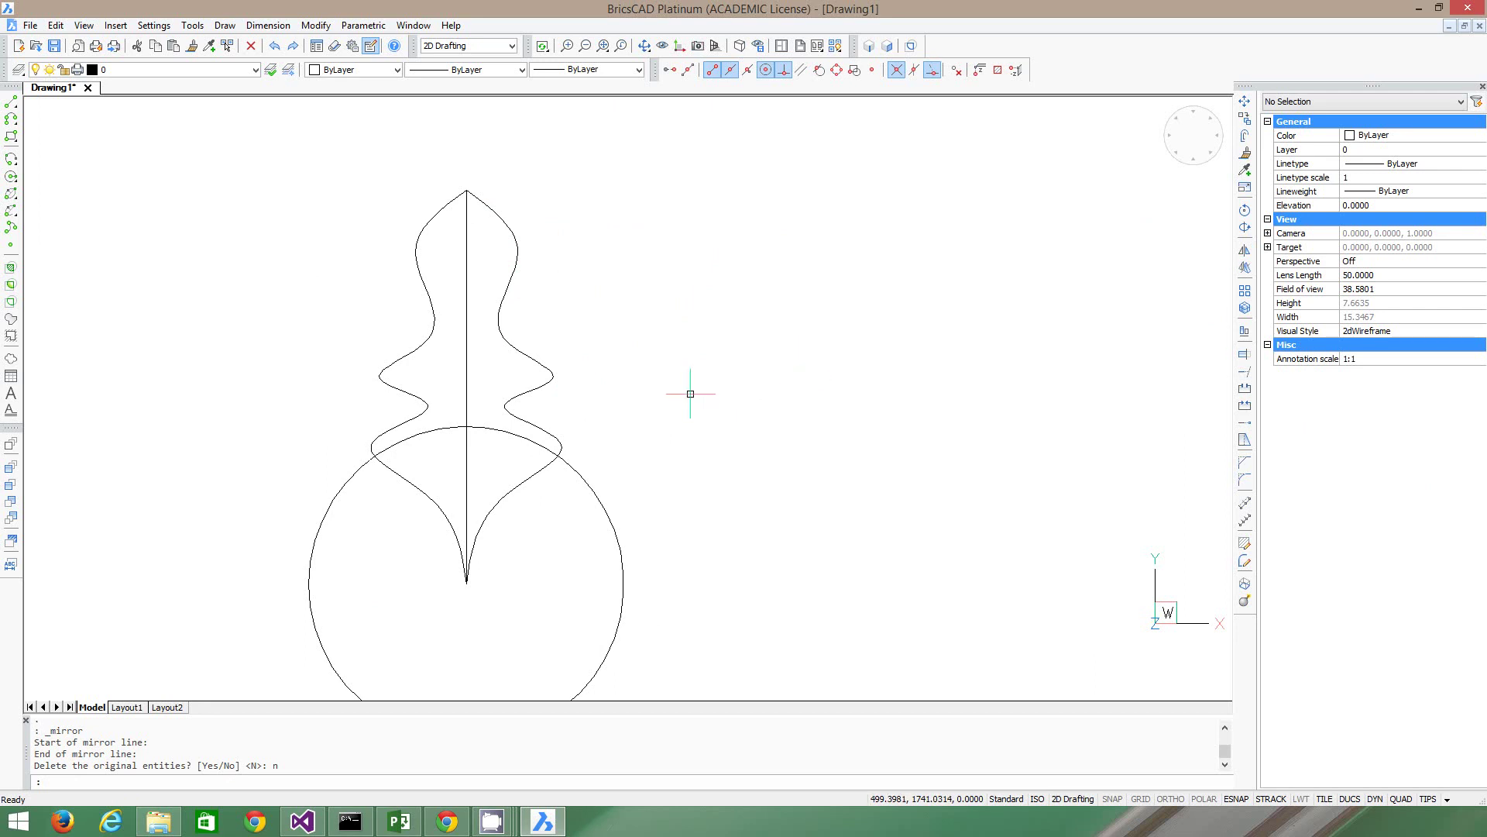
click(465, 226)
Delete the vertical centre line and check each spline half by selecting it.
key(Delete)
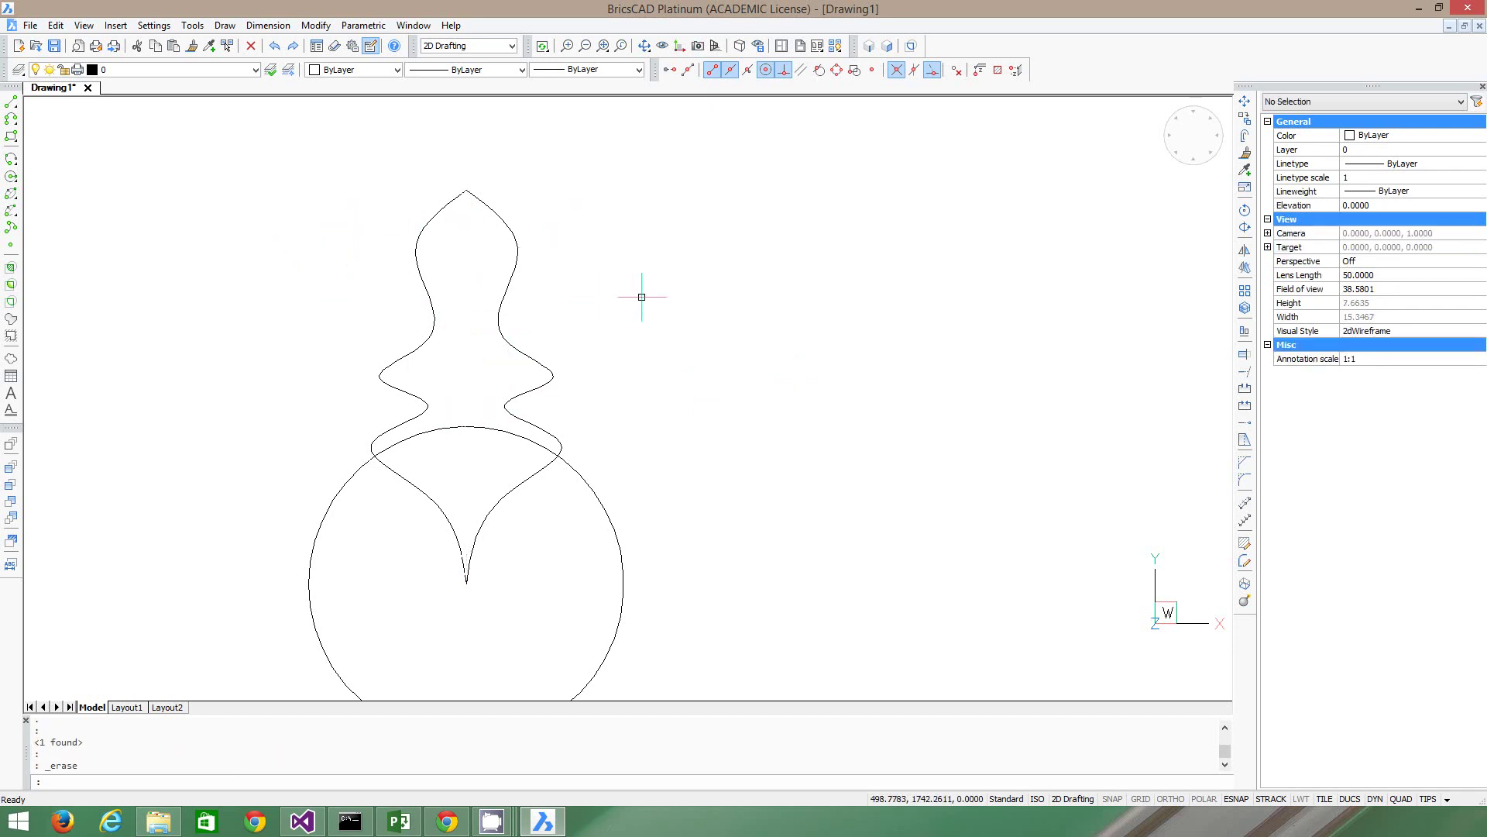
click(615, 305)
click(499, 238)
key(Escape)
click(454, 296)
click(371, 245)
key(Escape)
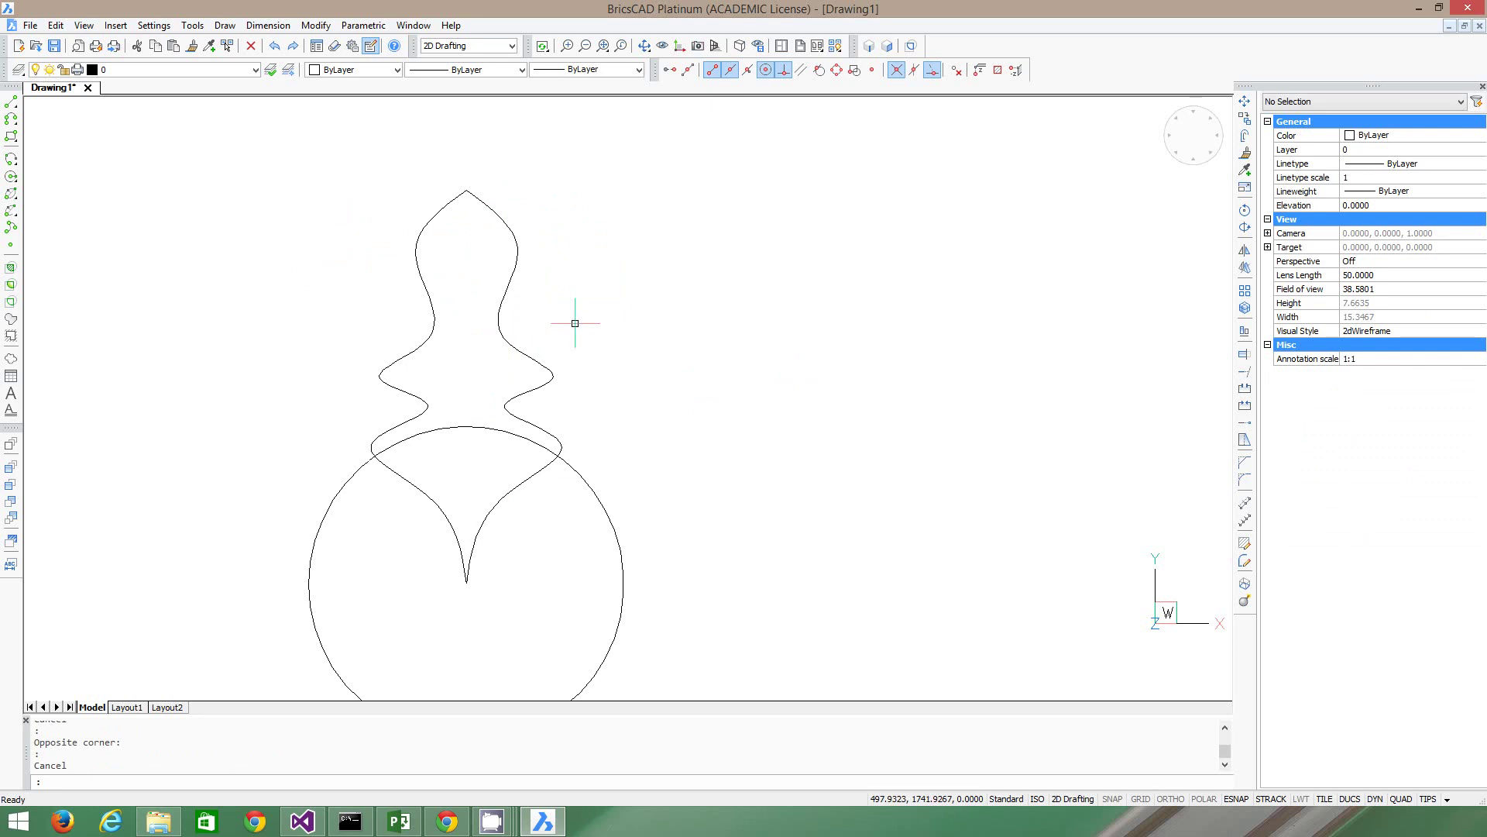
Window-select both spline halves, join them into one spline, and select it to verify.
click(624, 306)
click(276, 132)
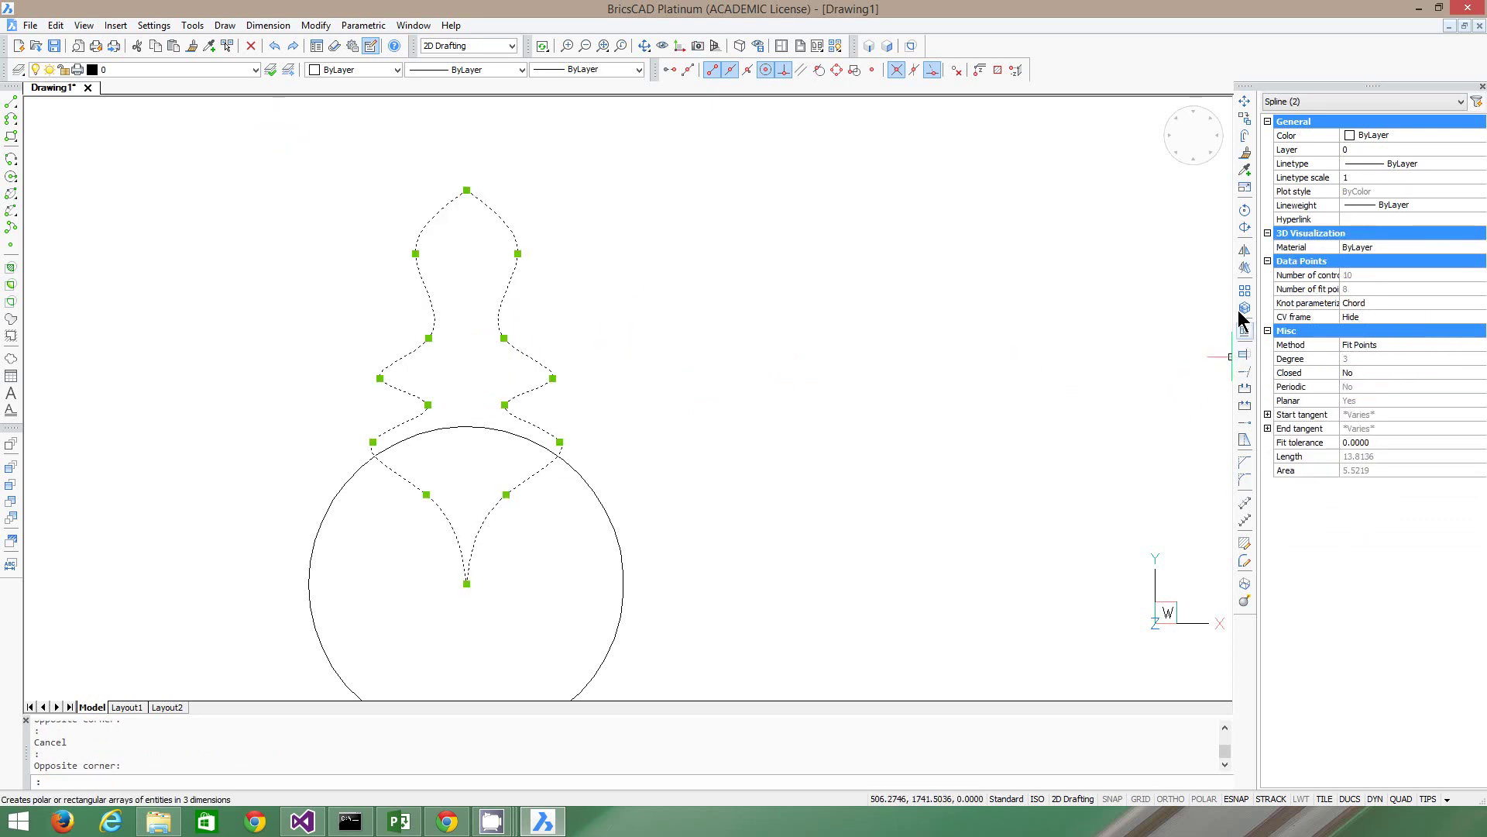
click(1245, 405)
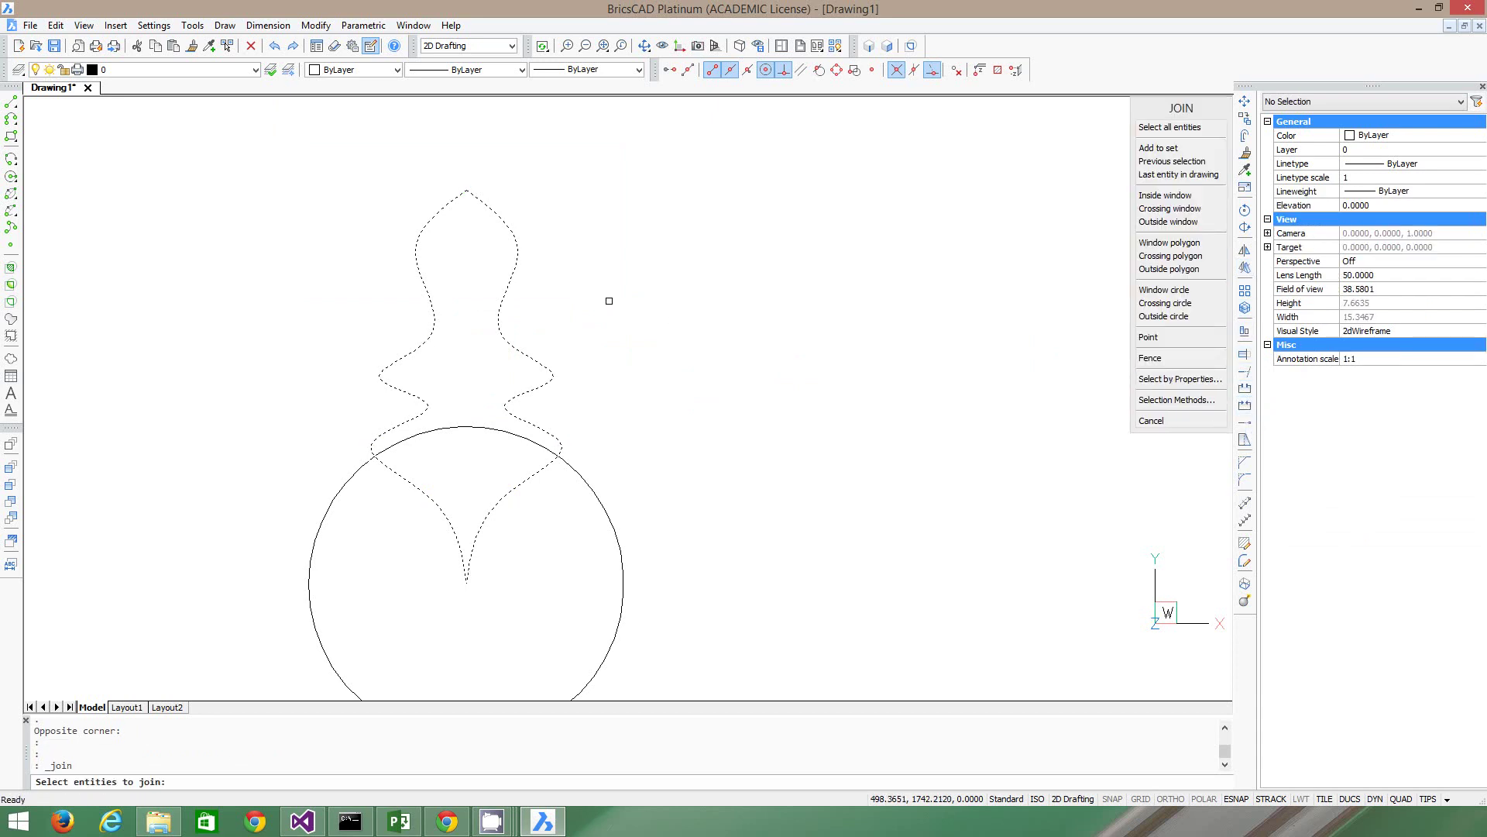
key(Return)
click(601, 279)
click(515, 234)
key(Escape)
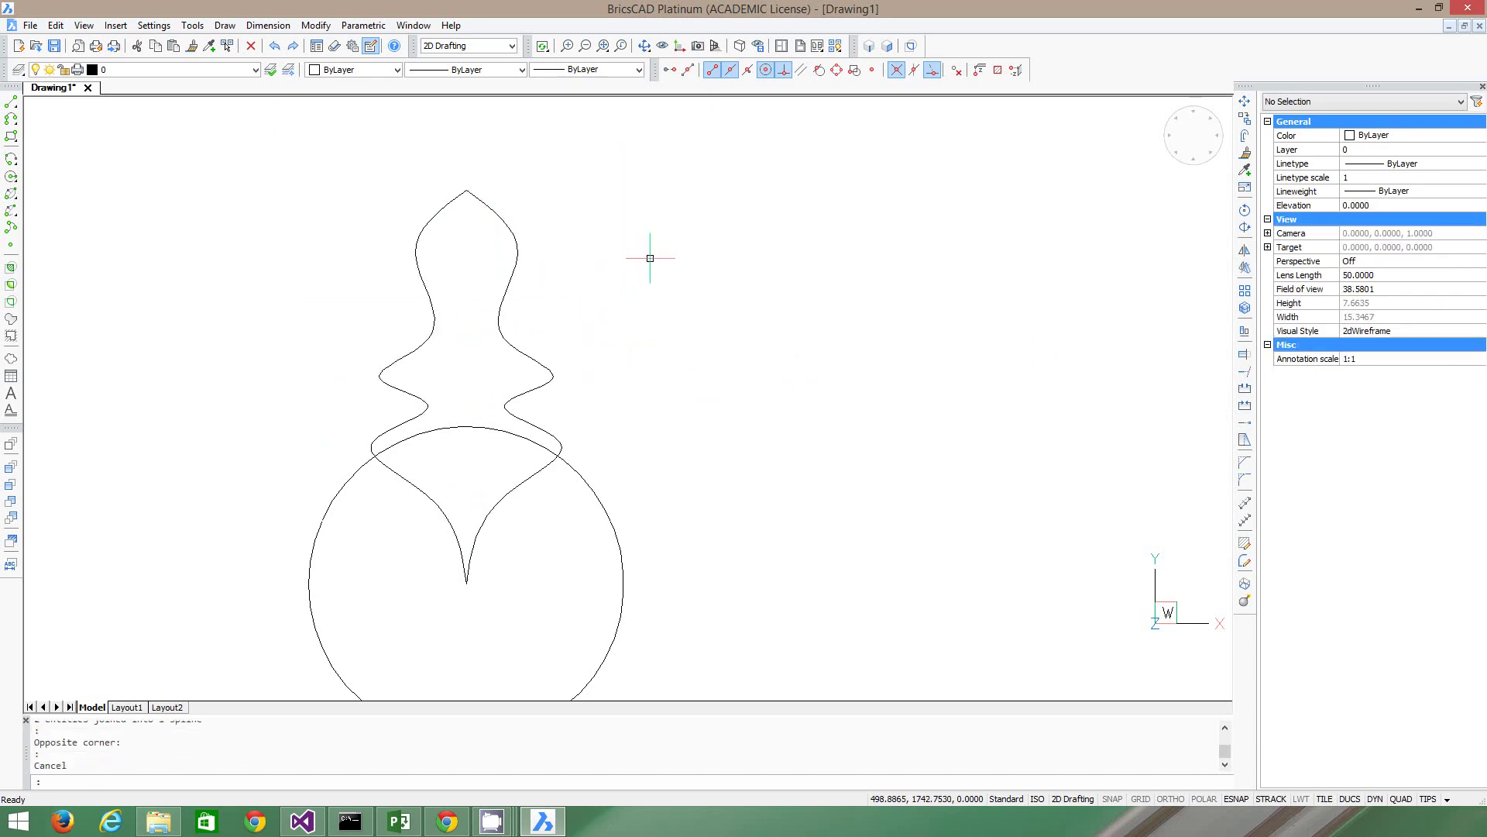
scroll(571, 189, down, 2)
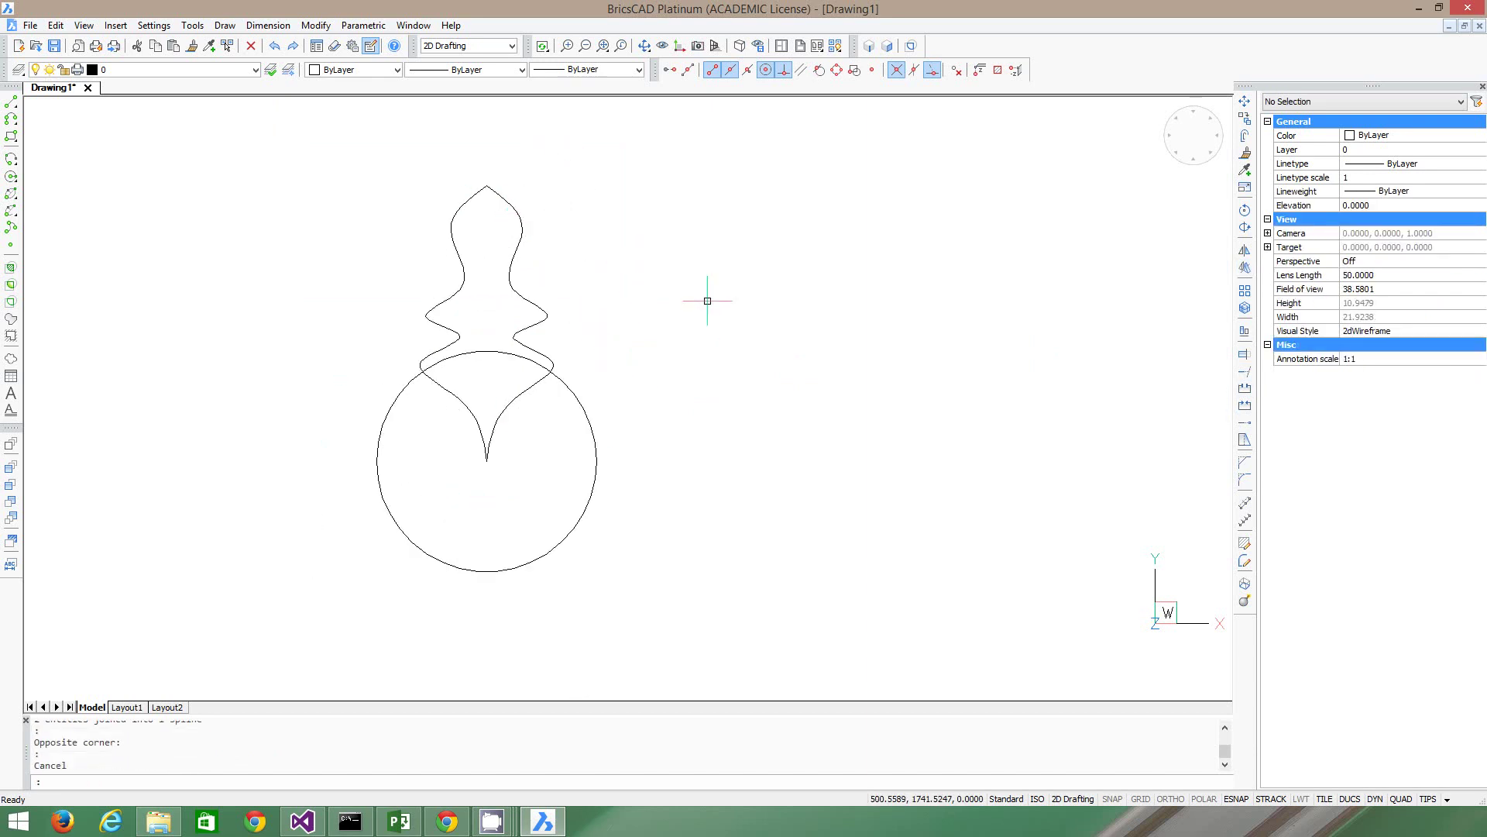
click(1244, 292)
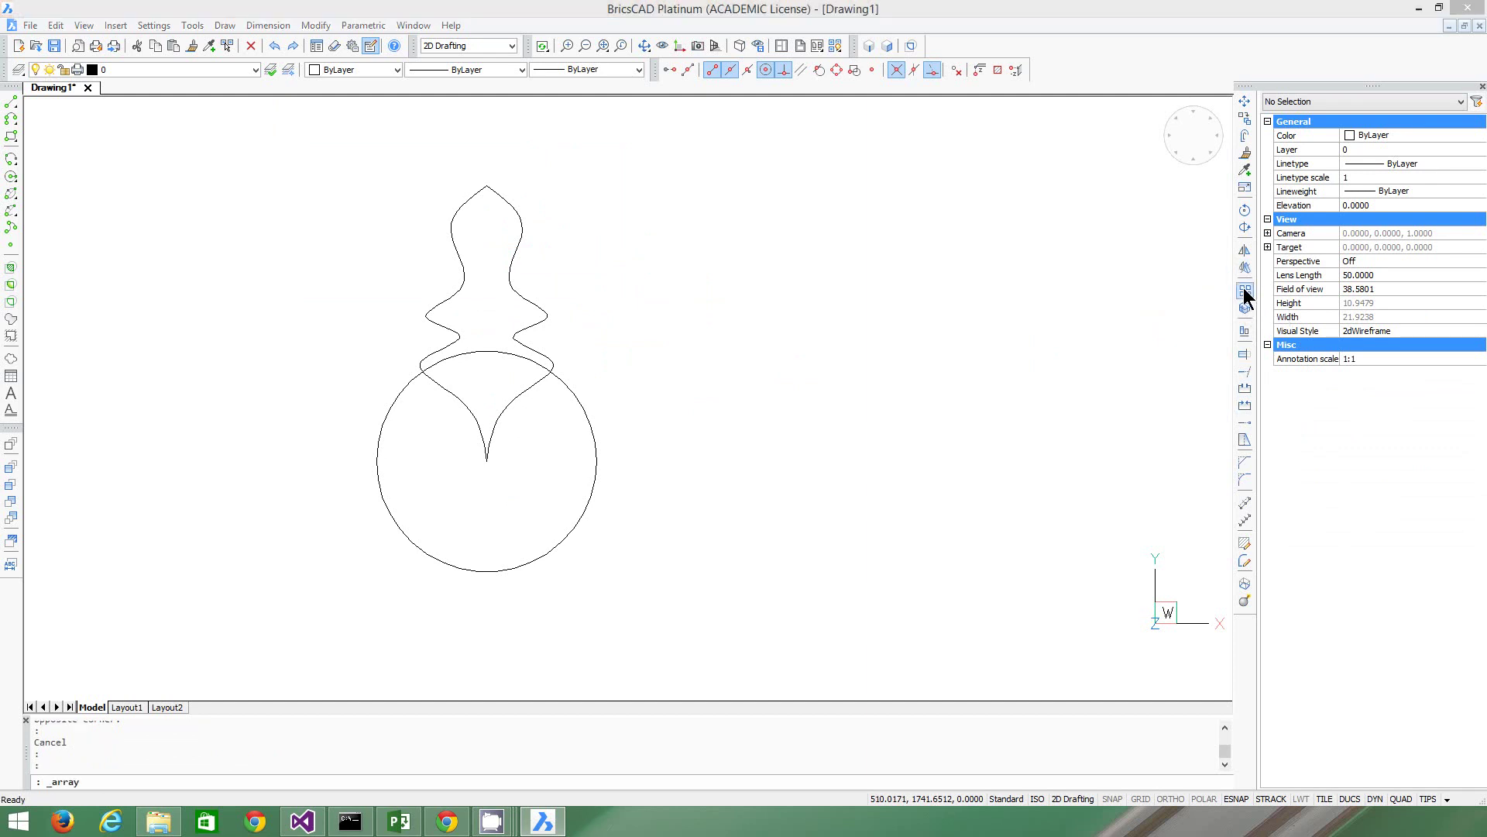
click(618, 395)
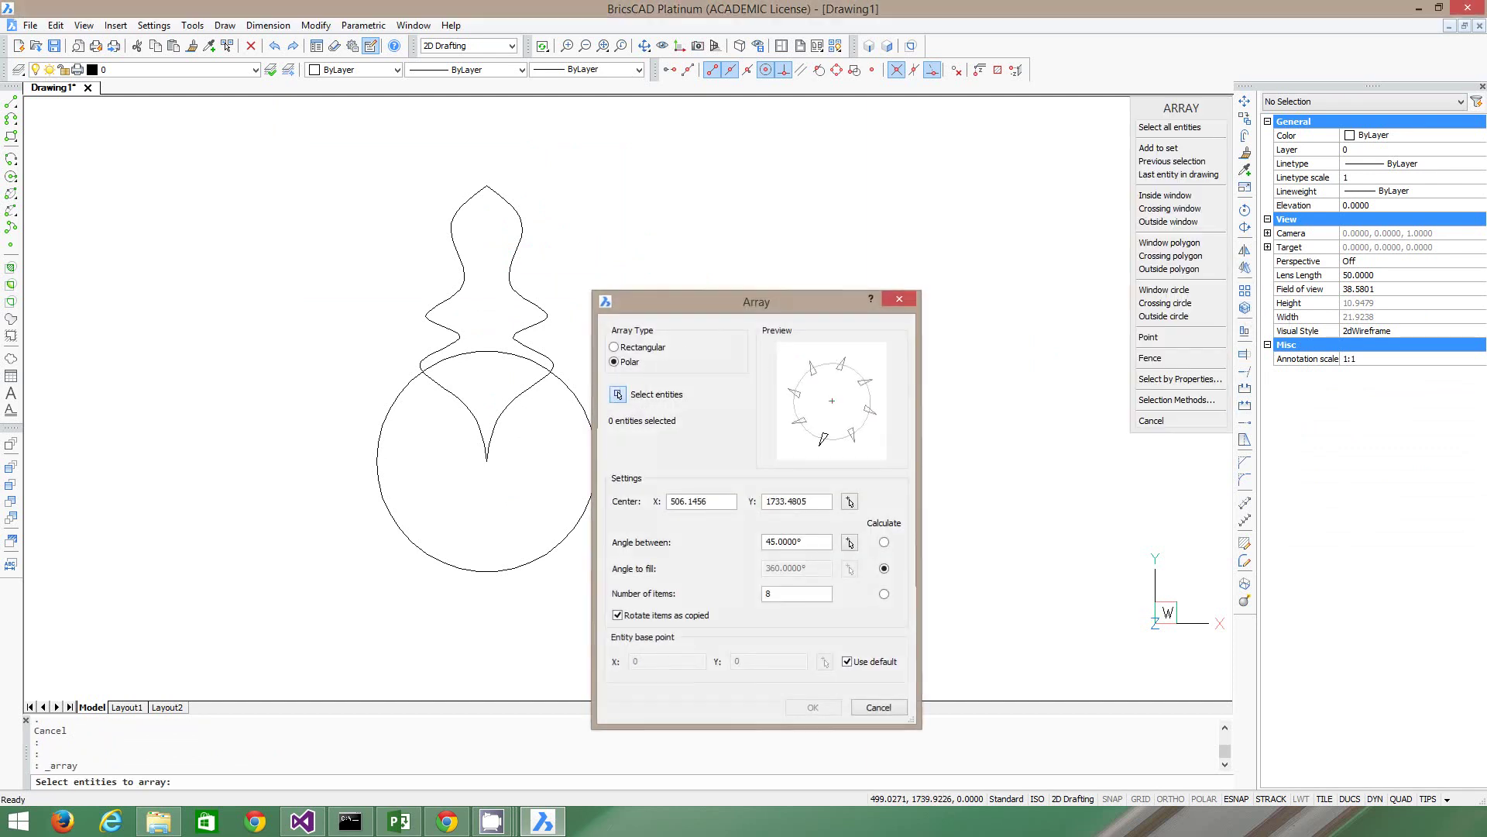
click(512, 256)
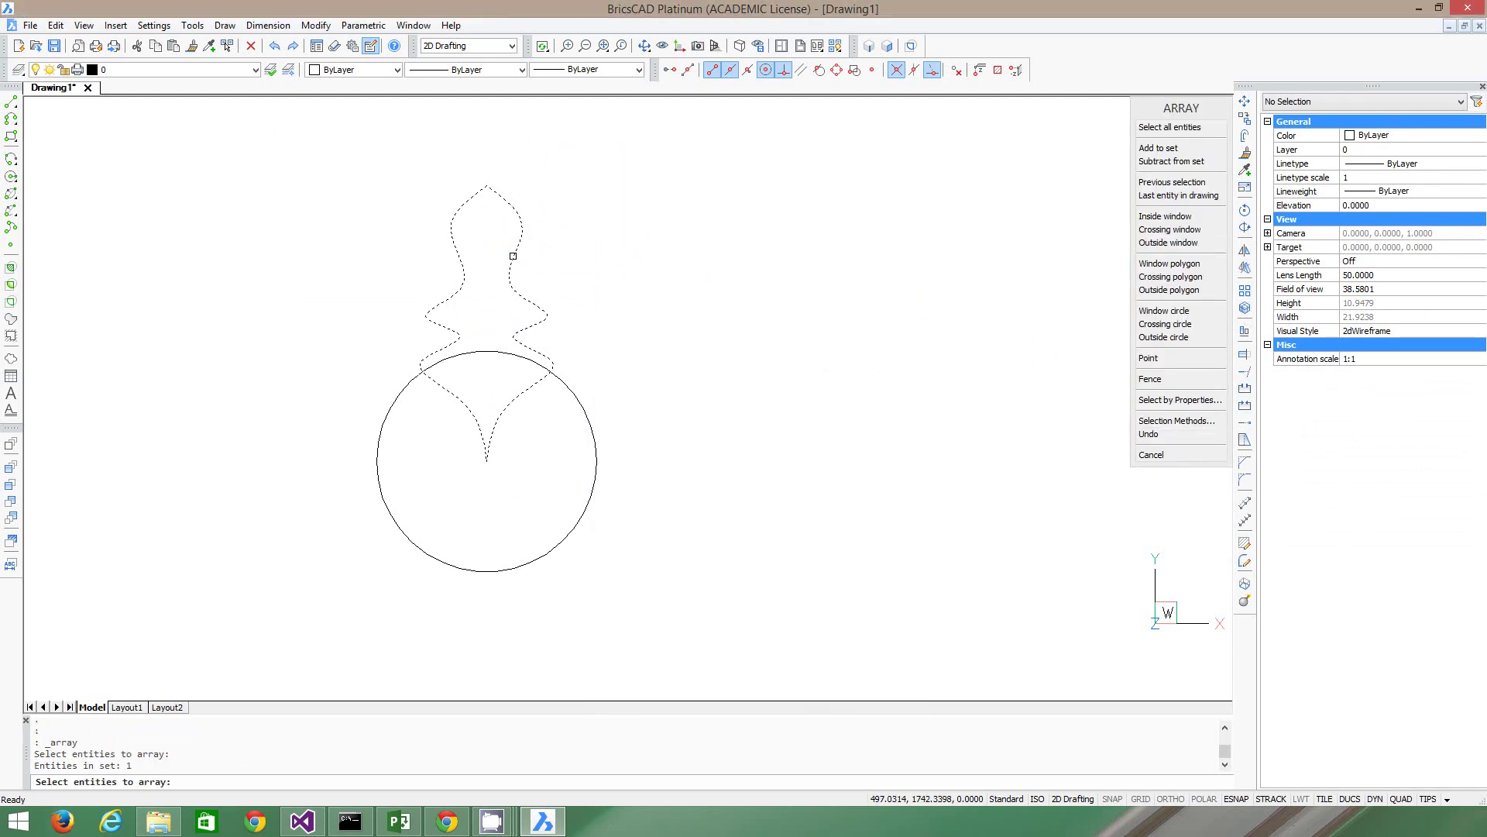
key(Return)
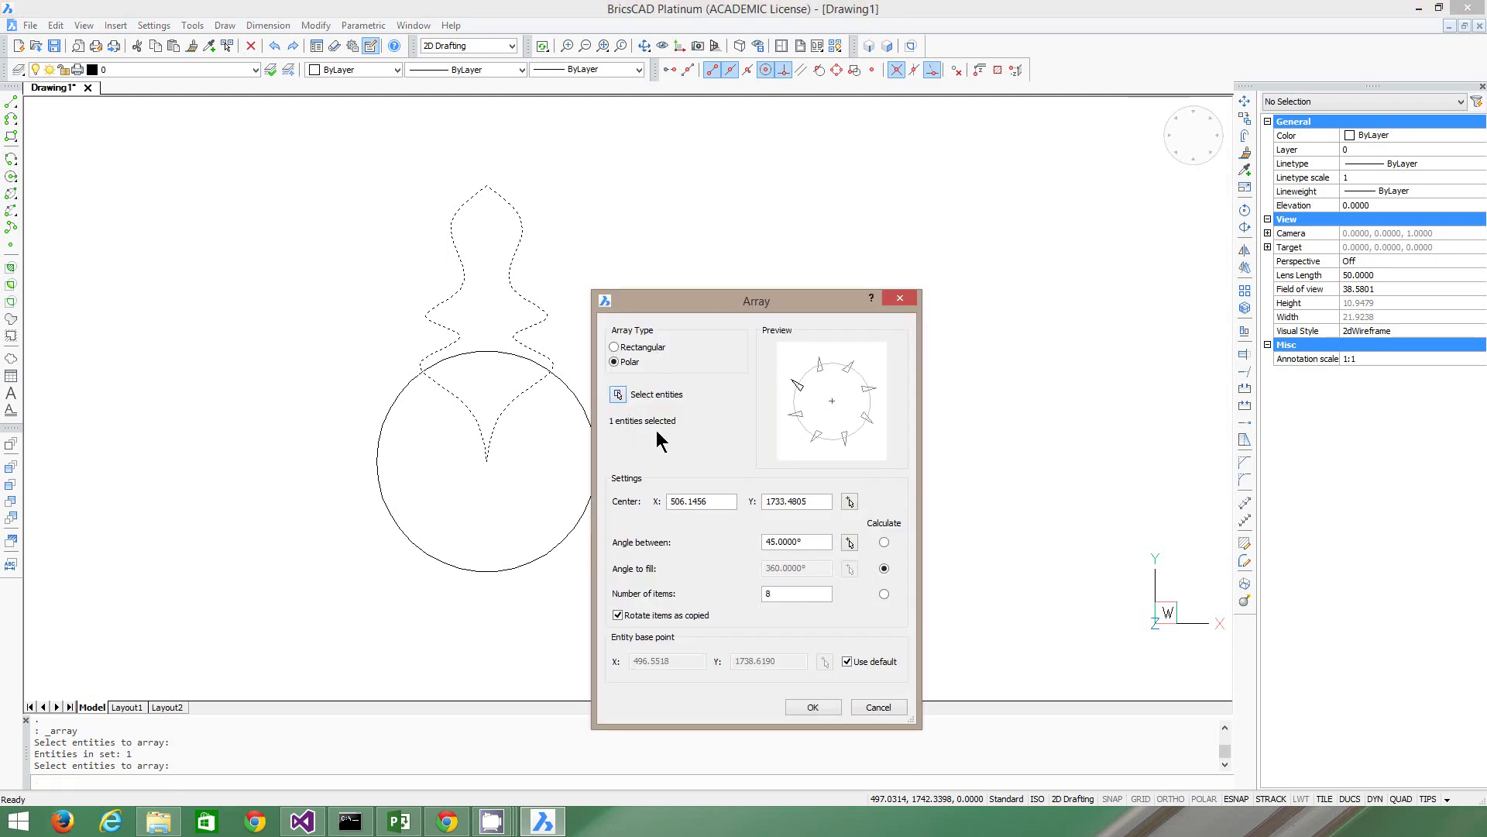
click(848, 502)
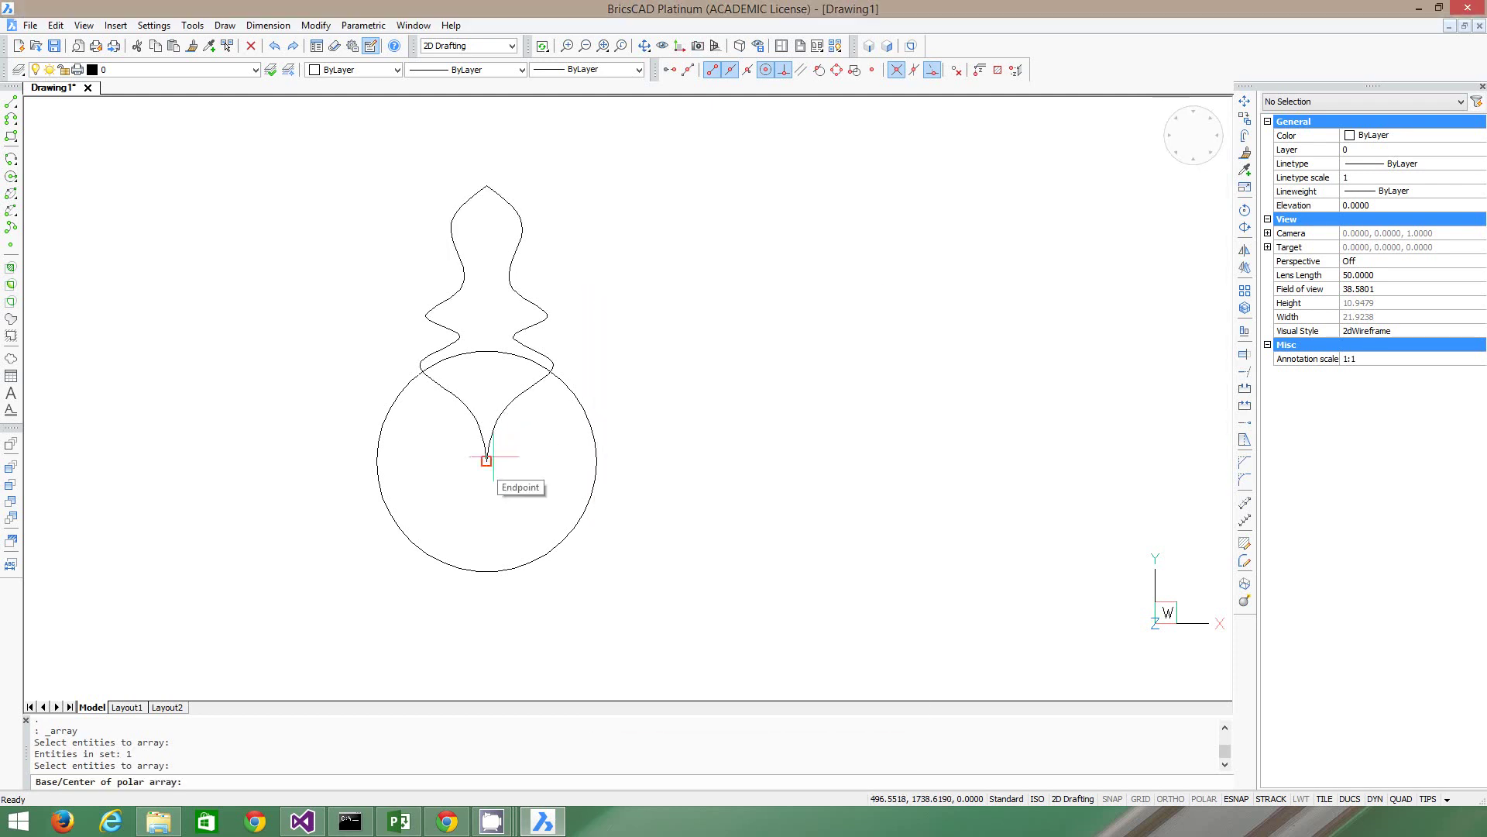
click(488, 460)
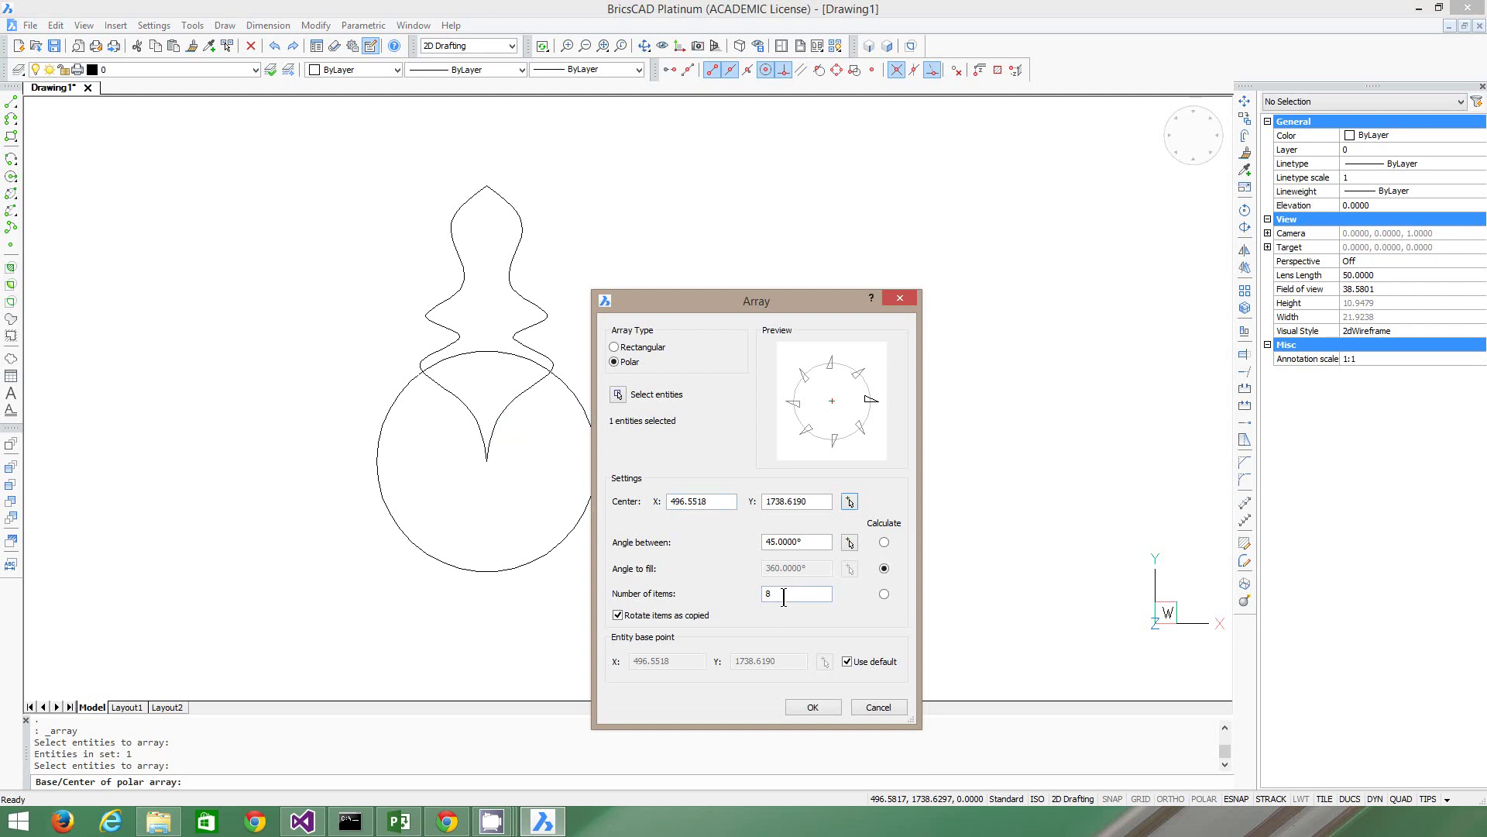
drag(777, 599, 763, 593)
click(831, 710)
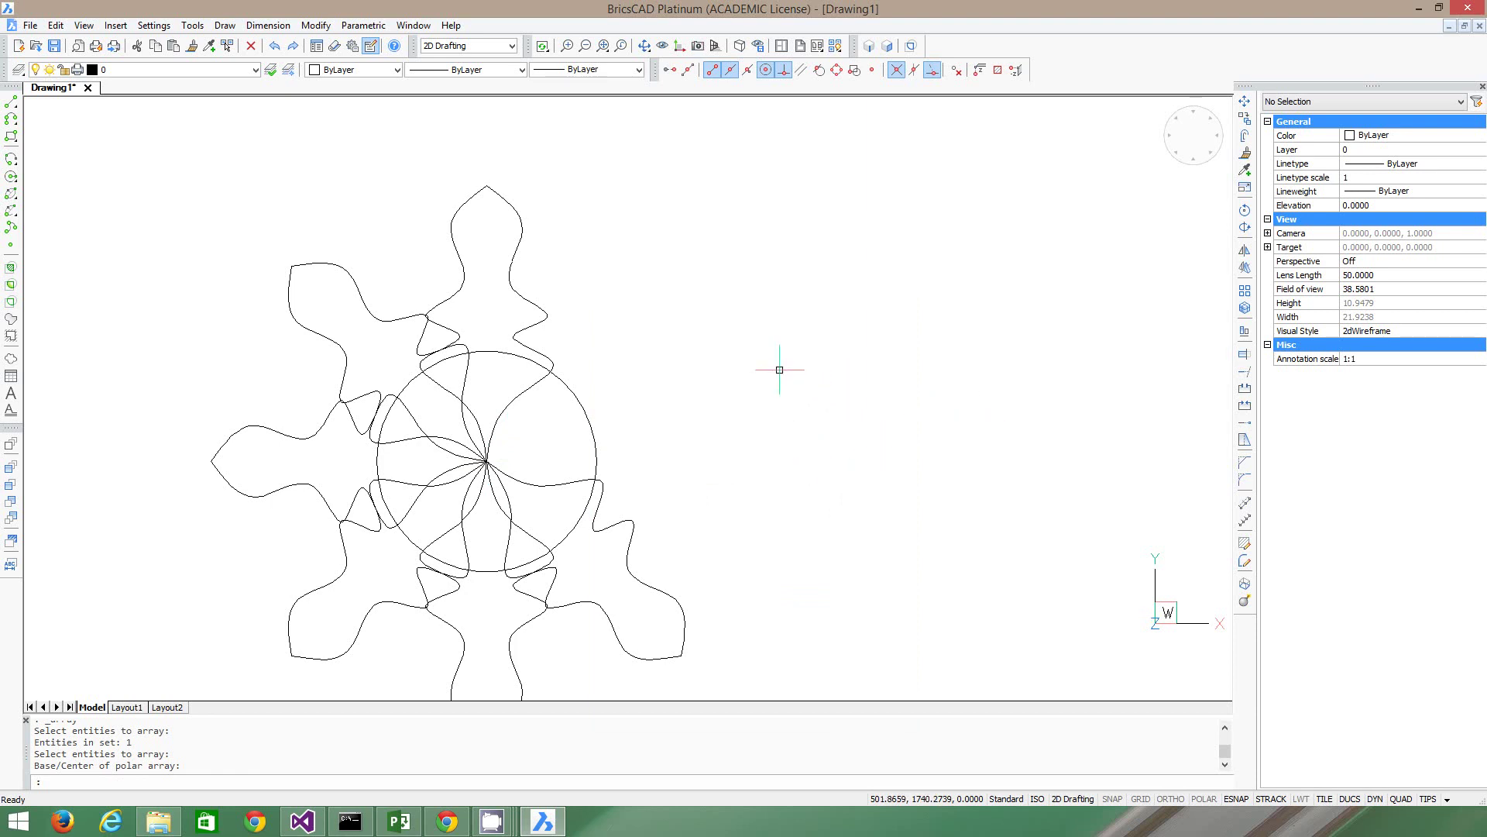
key(ctrl+z)
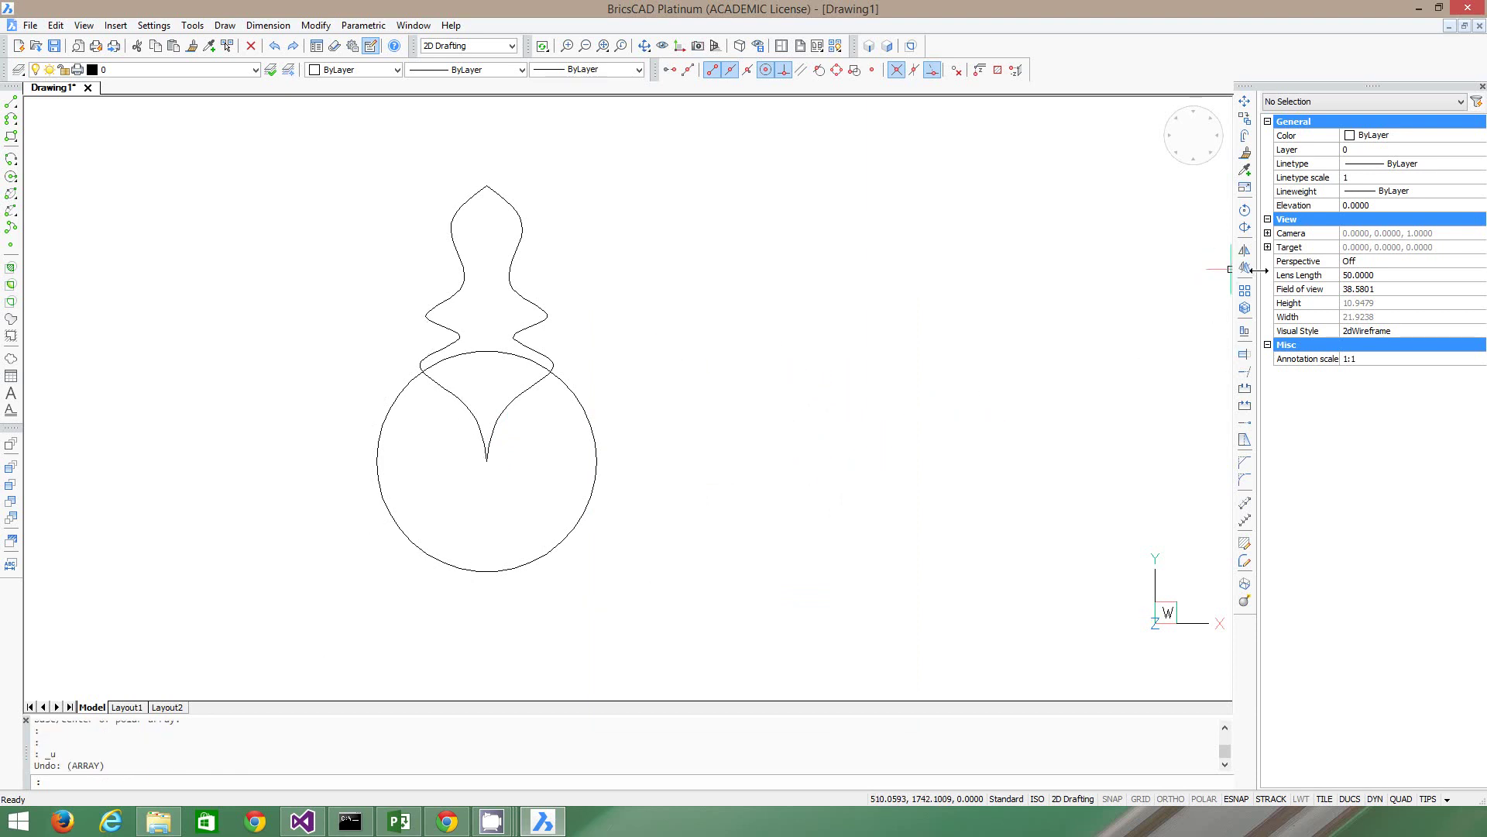
click(1245, 291)
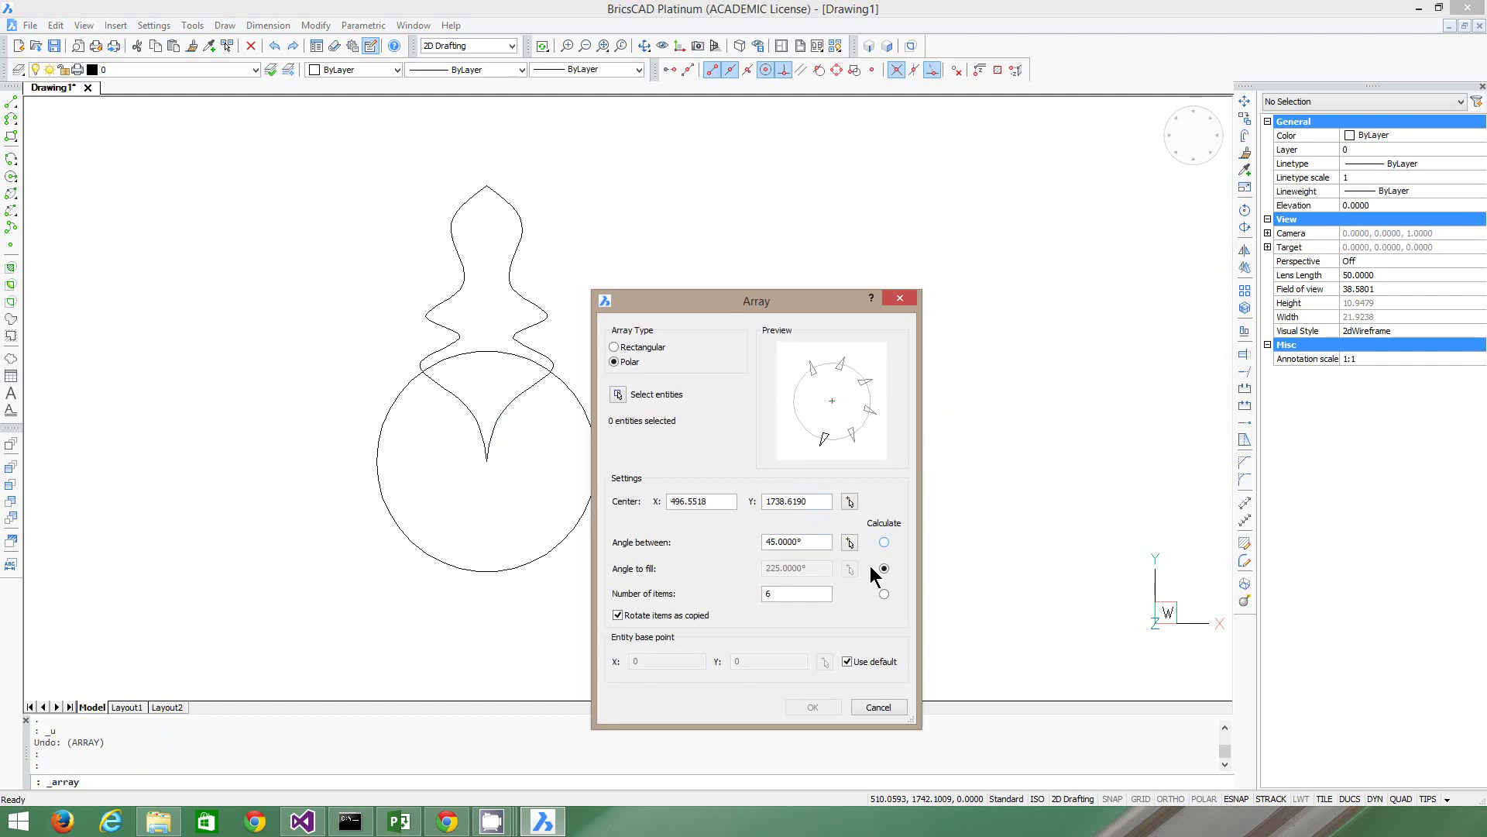
Polar-array the flame-shaped spline into 6 copies filling 360° around the circle's centre.
click(884, 543)
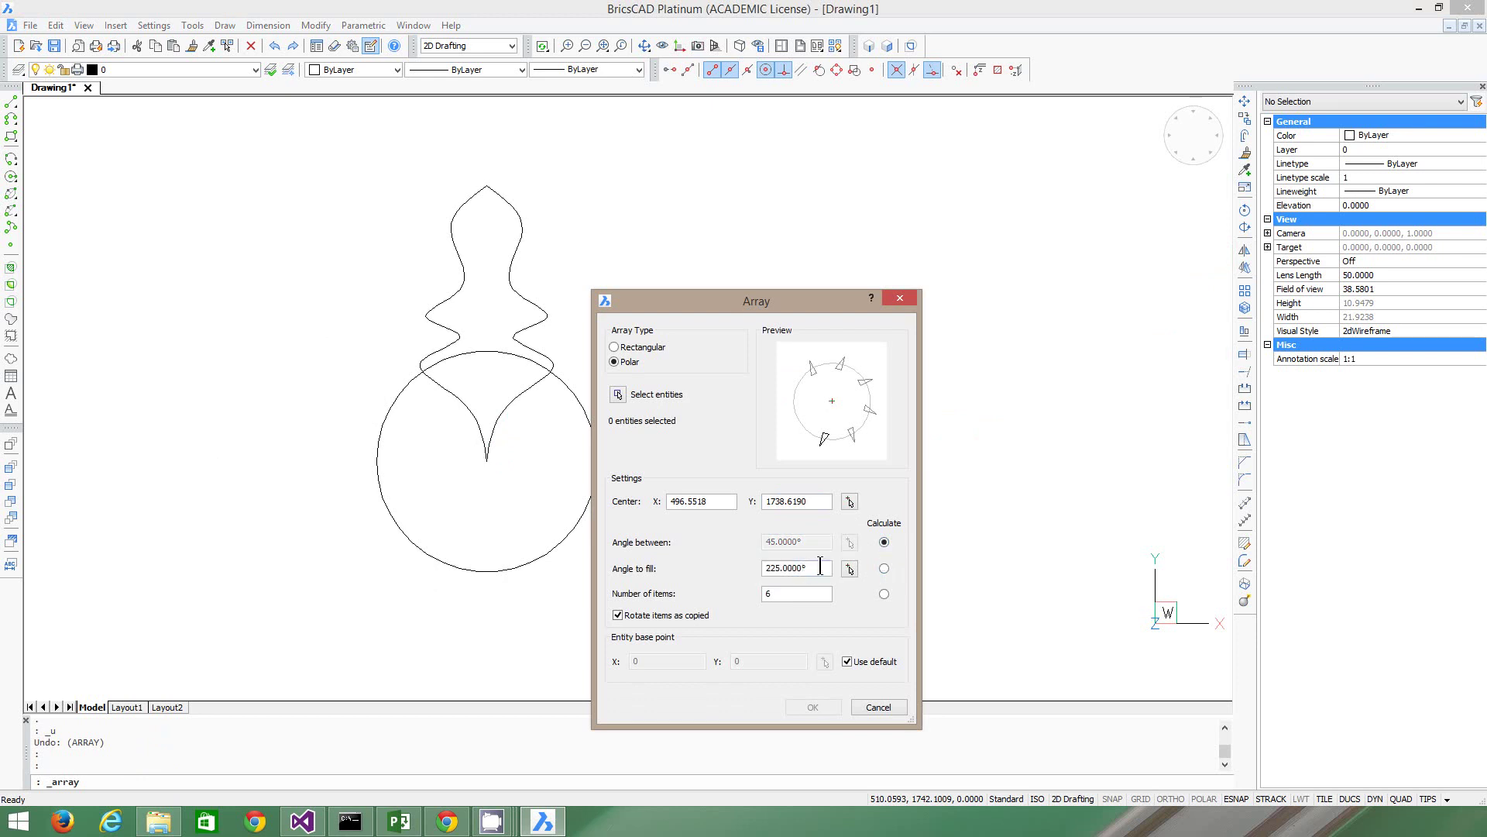
double_click(820, 566)
text(360)
click(884, 569)
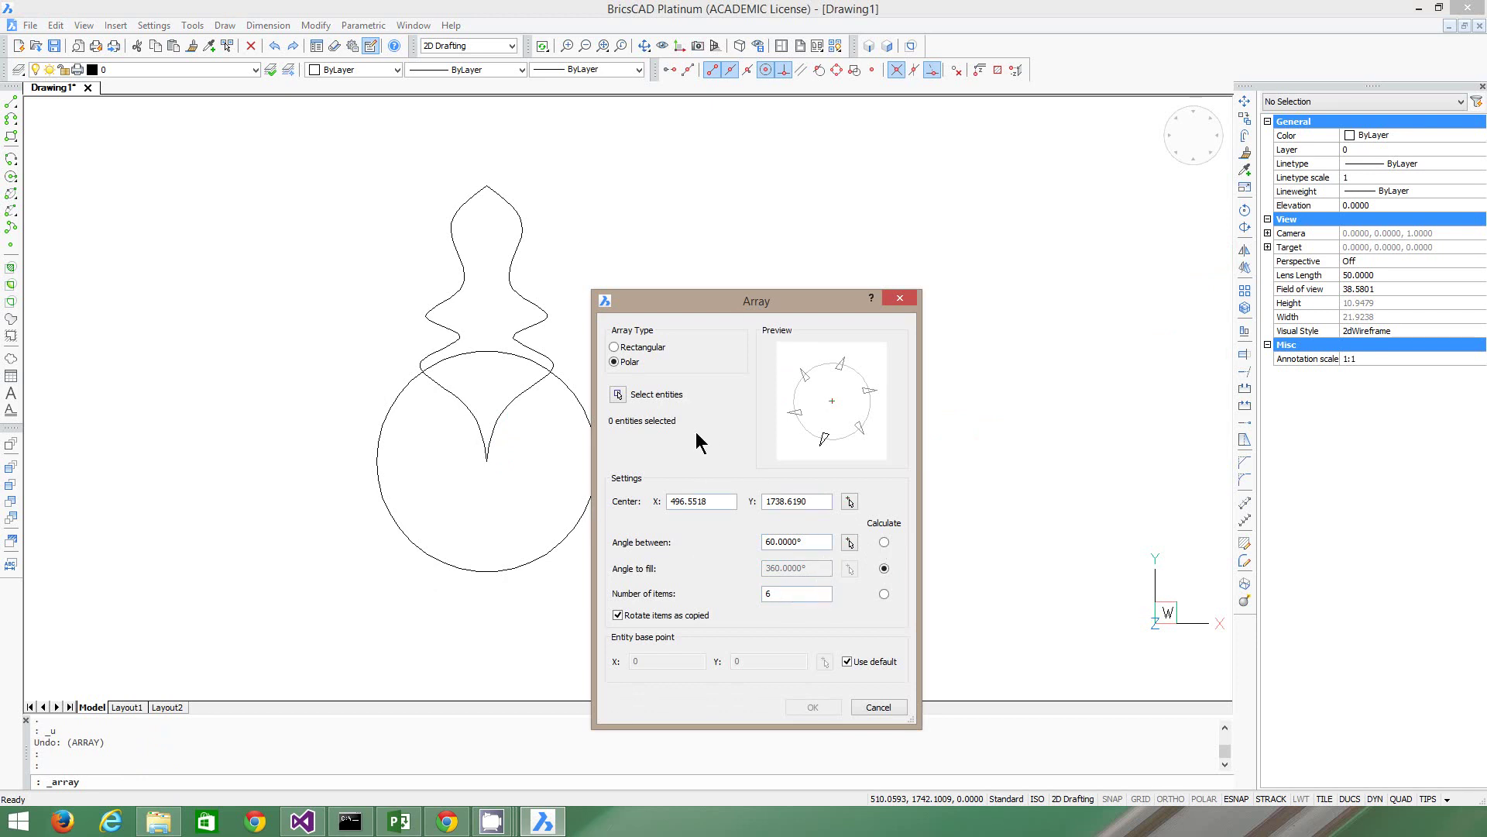
click(618, 394)
click(514, 257)
key(Return)
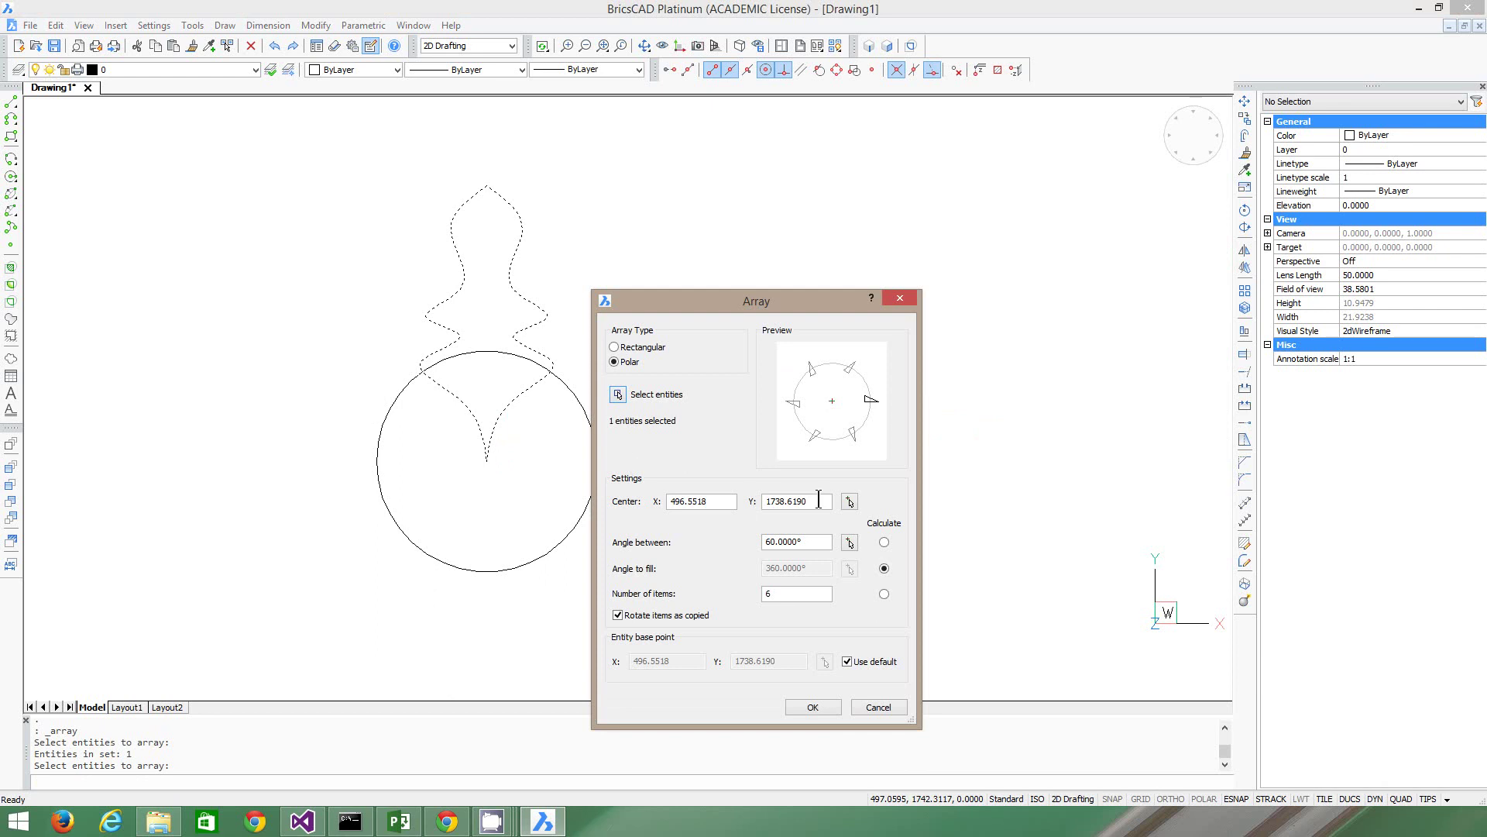
click(848, 502)
click(488, 464)
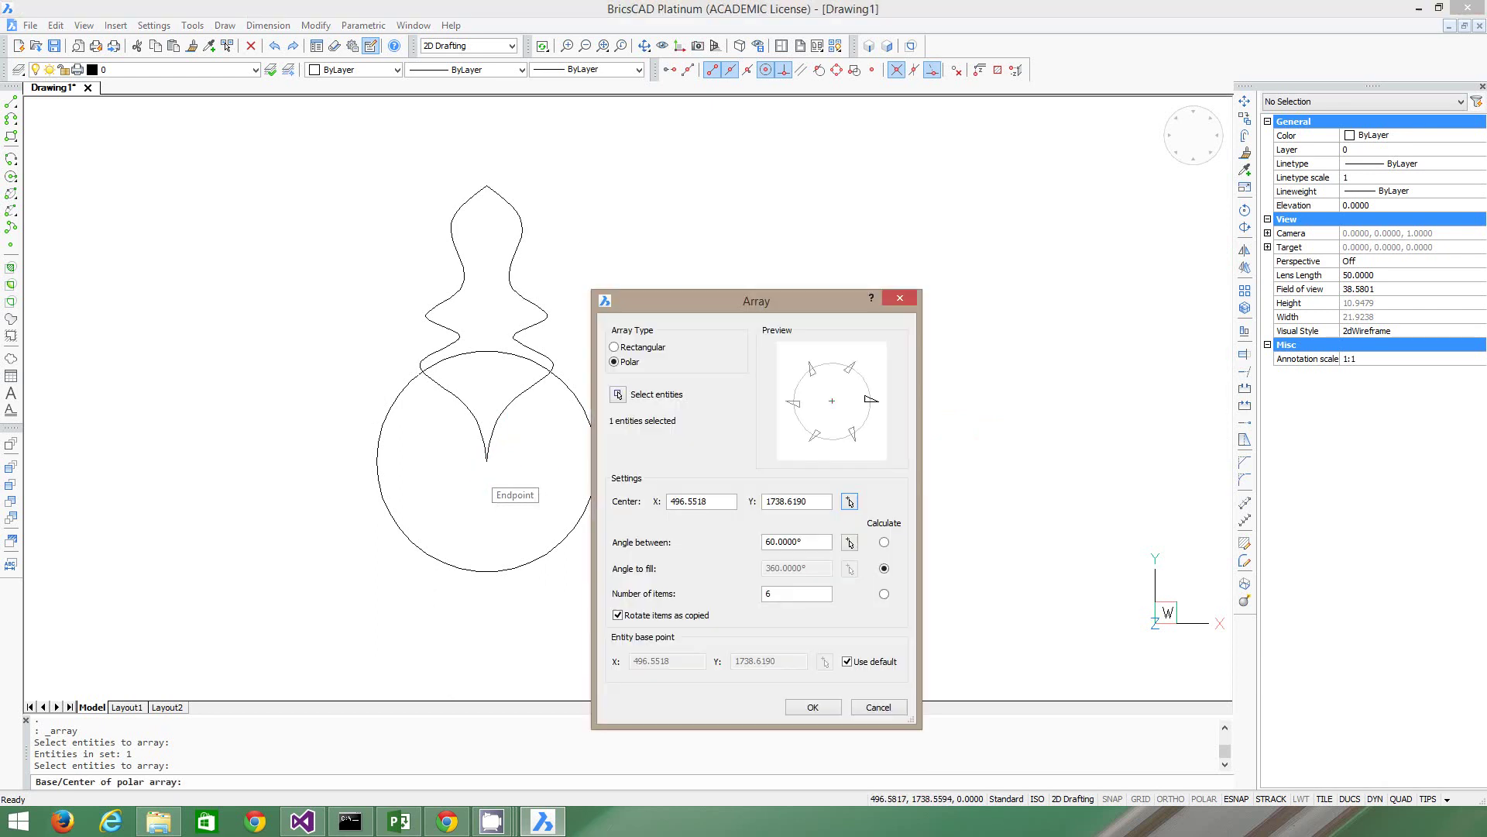
click(810, 705)
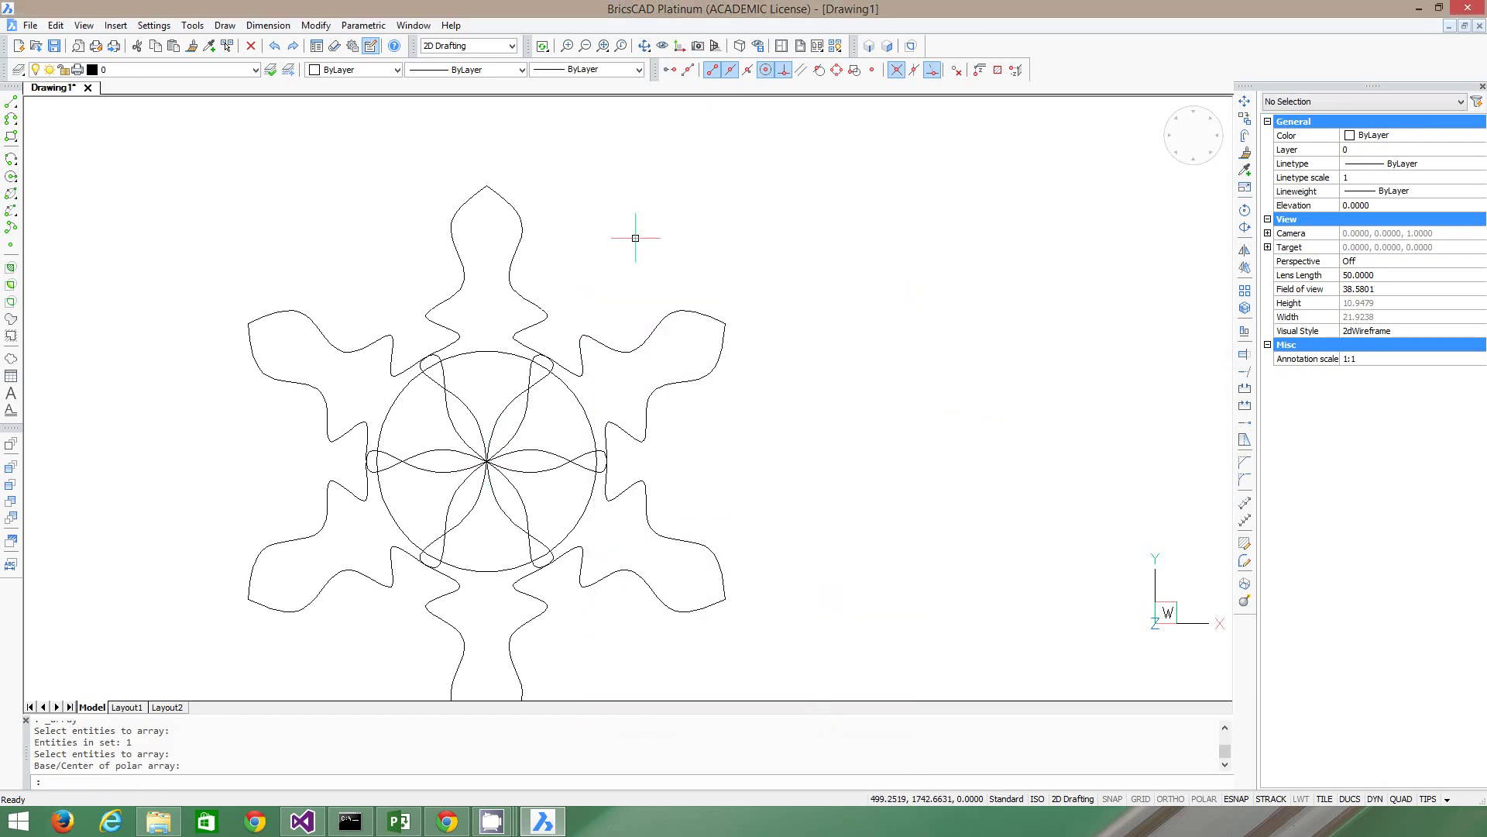
scroll(697, 371, down, 2)
scroll(542, 511, down, 3)
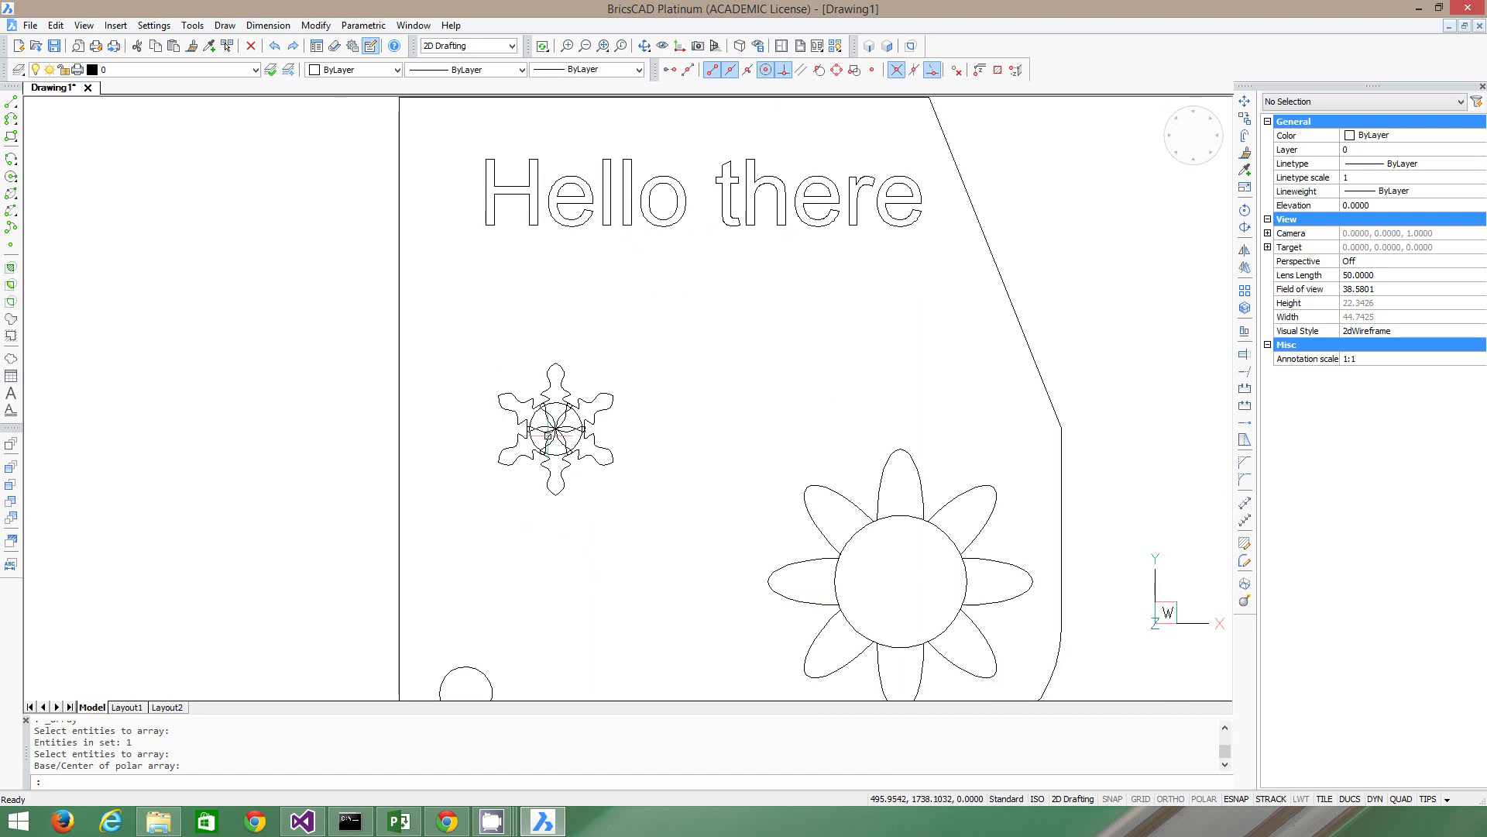
scroll(612, 415, up, 4)
scroll(372, 348, down, 3)
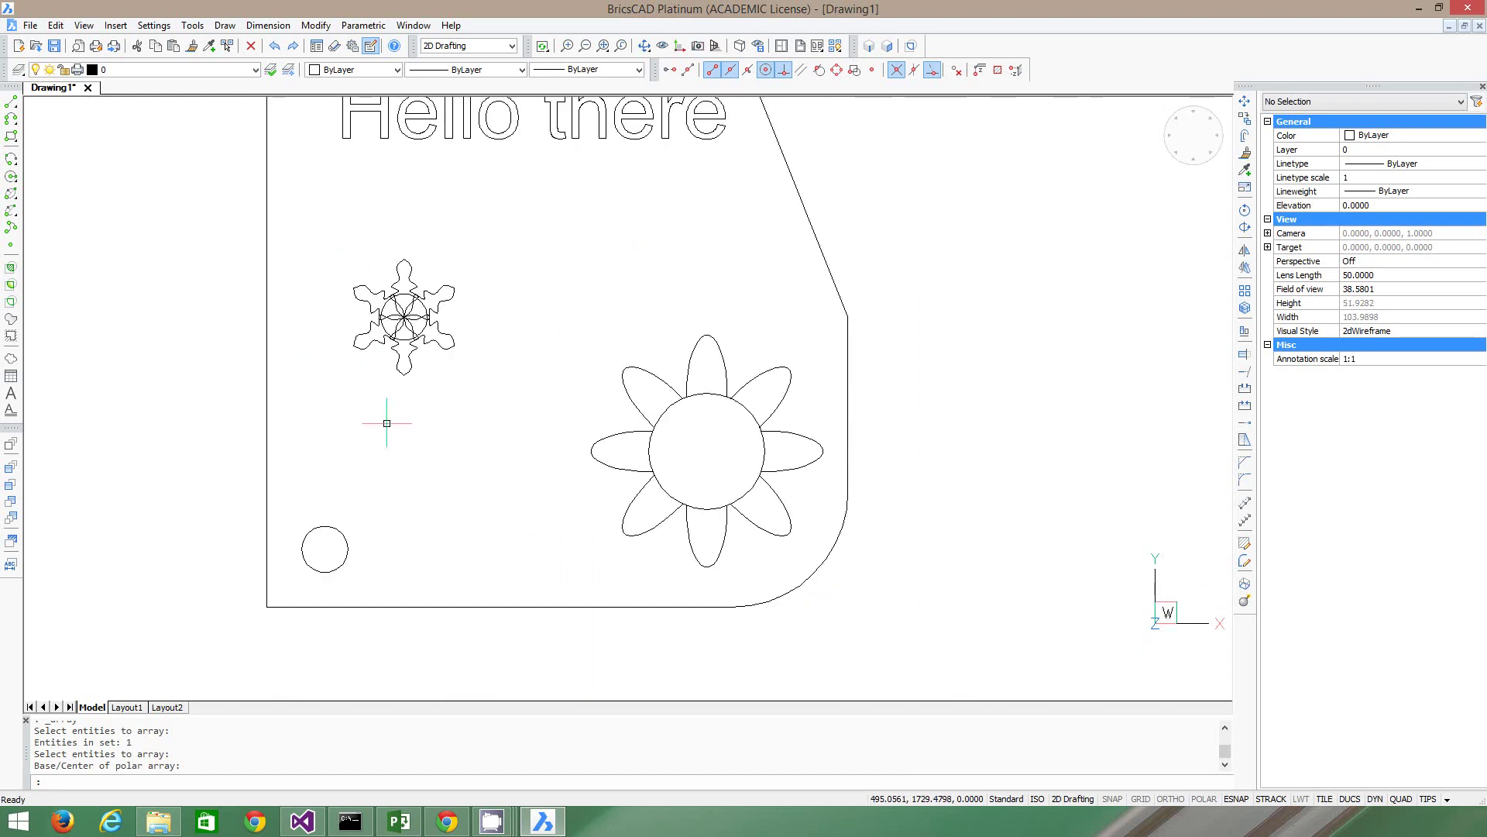
scroll(363, 233, up, 2)
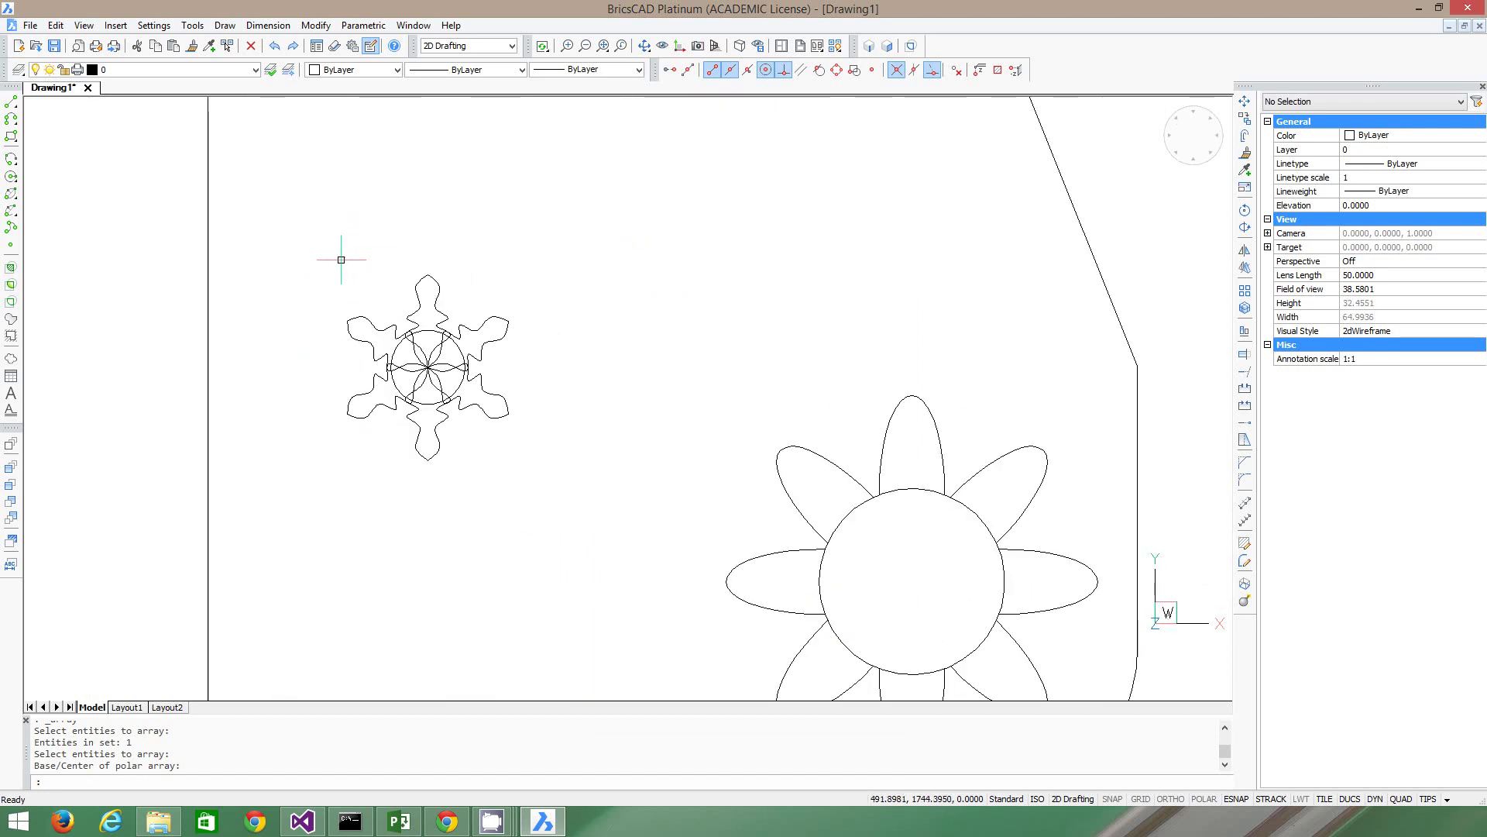
scroll(345, 311, up, 2)
scroll(322, 409, down, 3)
scroll(265, 412, up, 1)
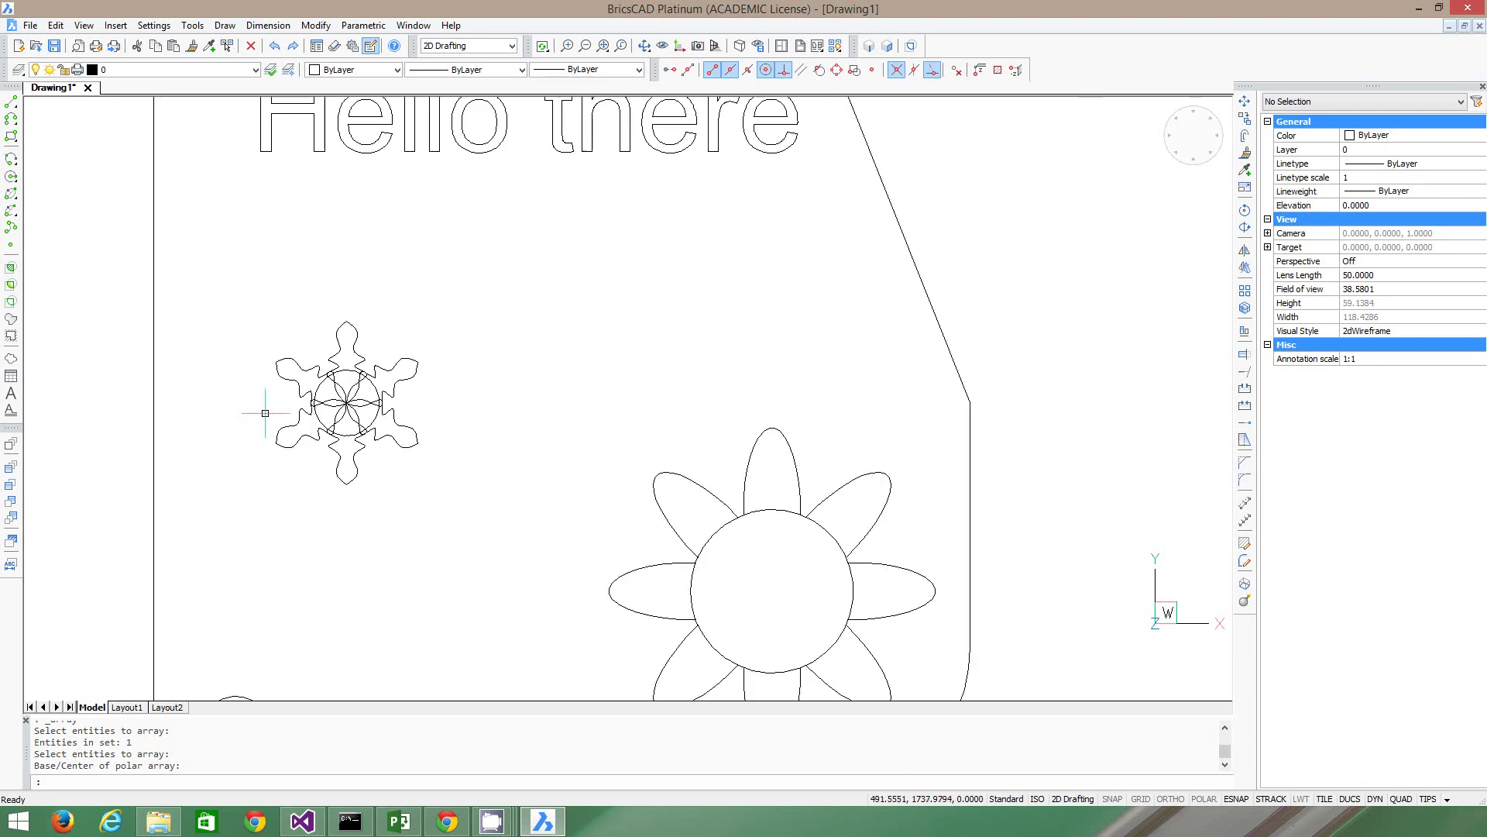
scroll(306, 422, up, 3)
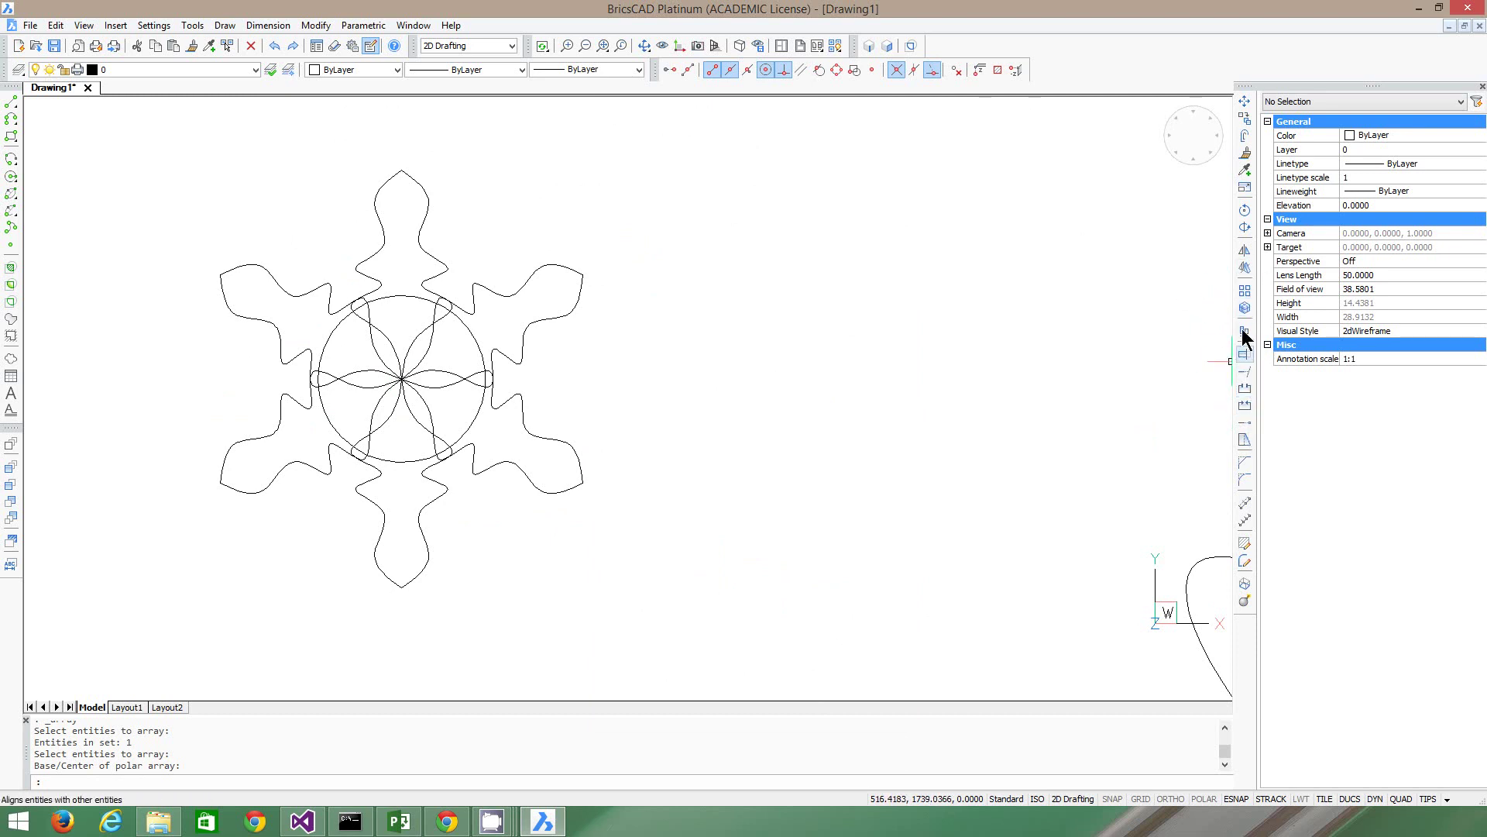
Trim the spline portions inside the central circle, using that circle as the cutting edge.
click(1244, 354)
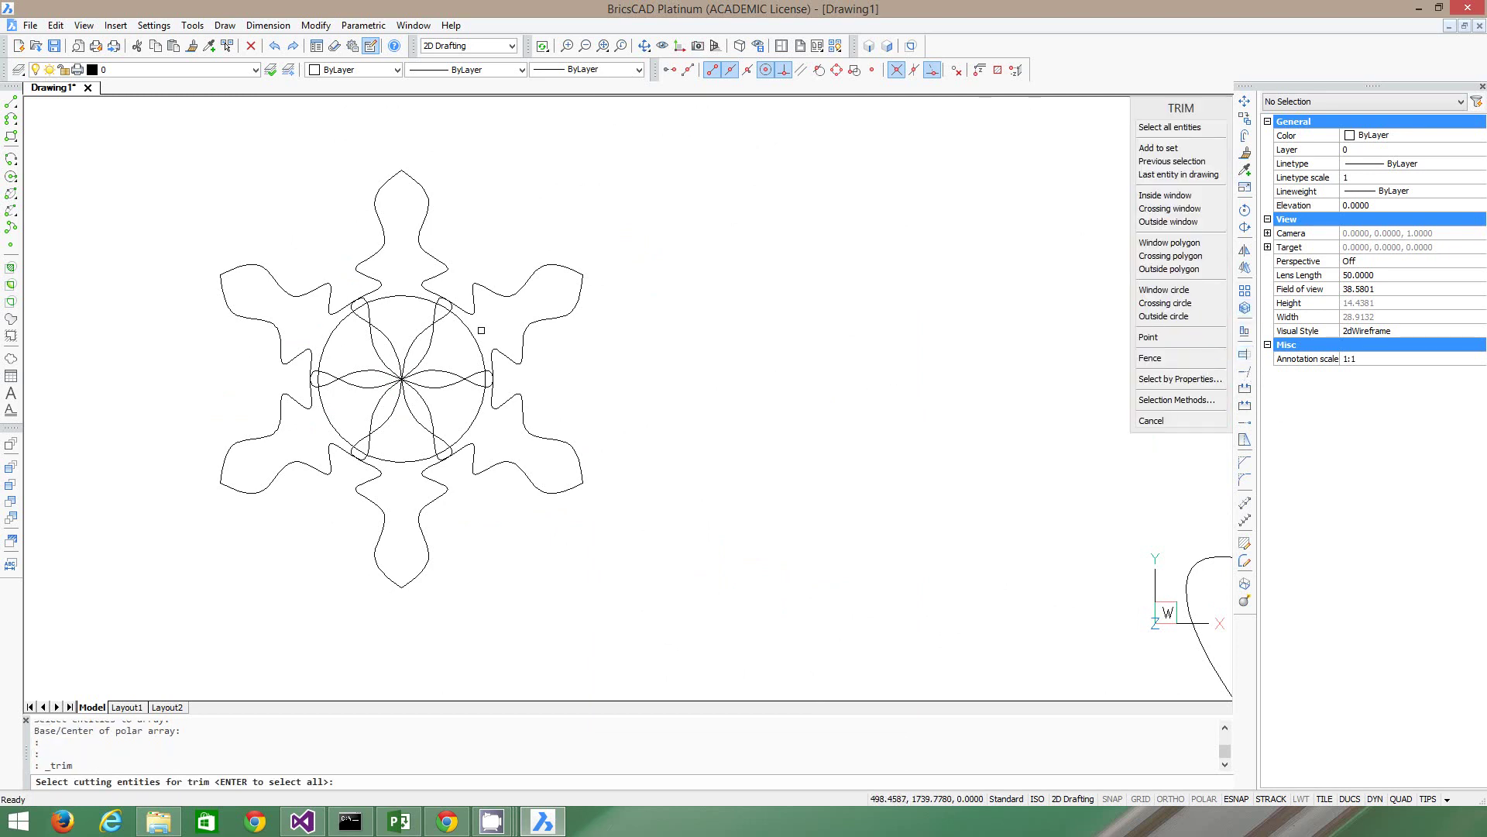
click(471, 331)
key(Return)
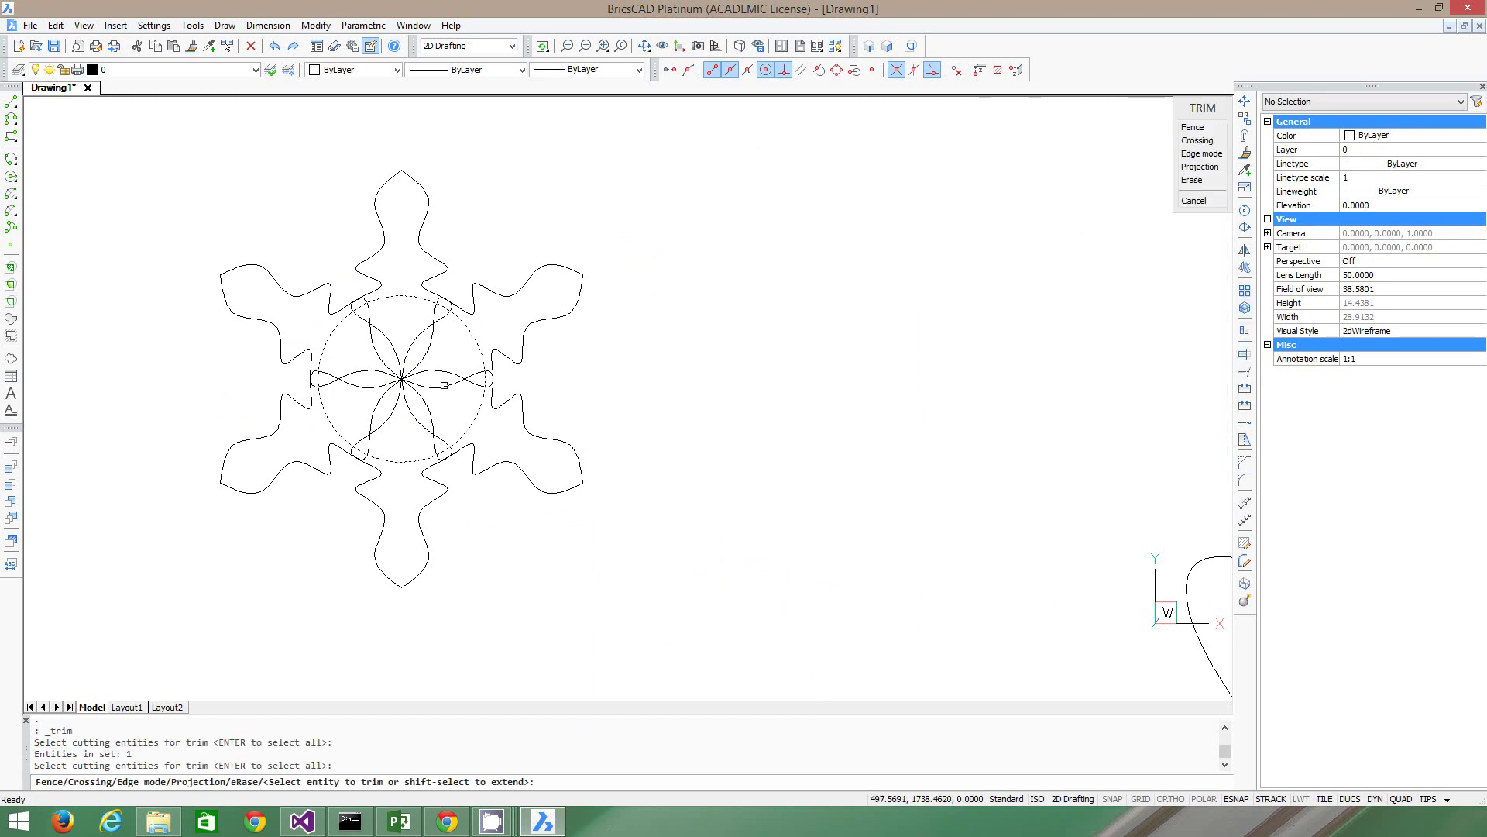
click(452, 412)
click(336, 341)
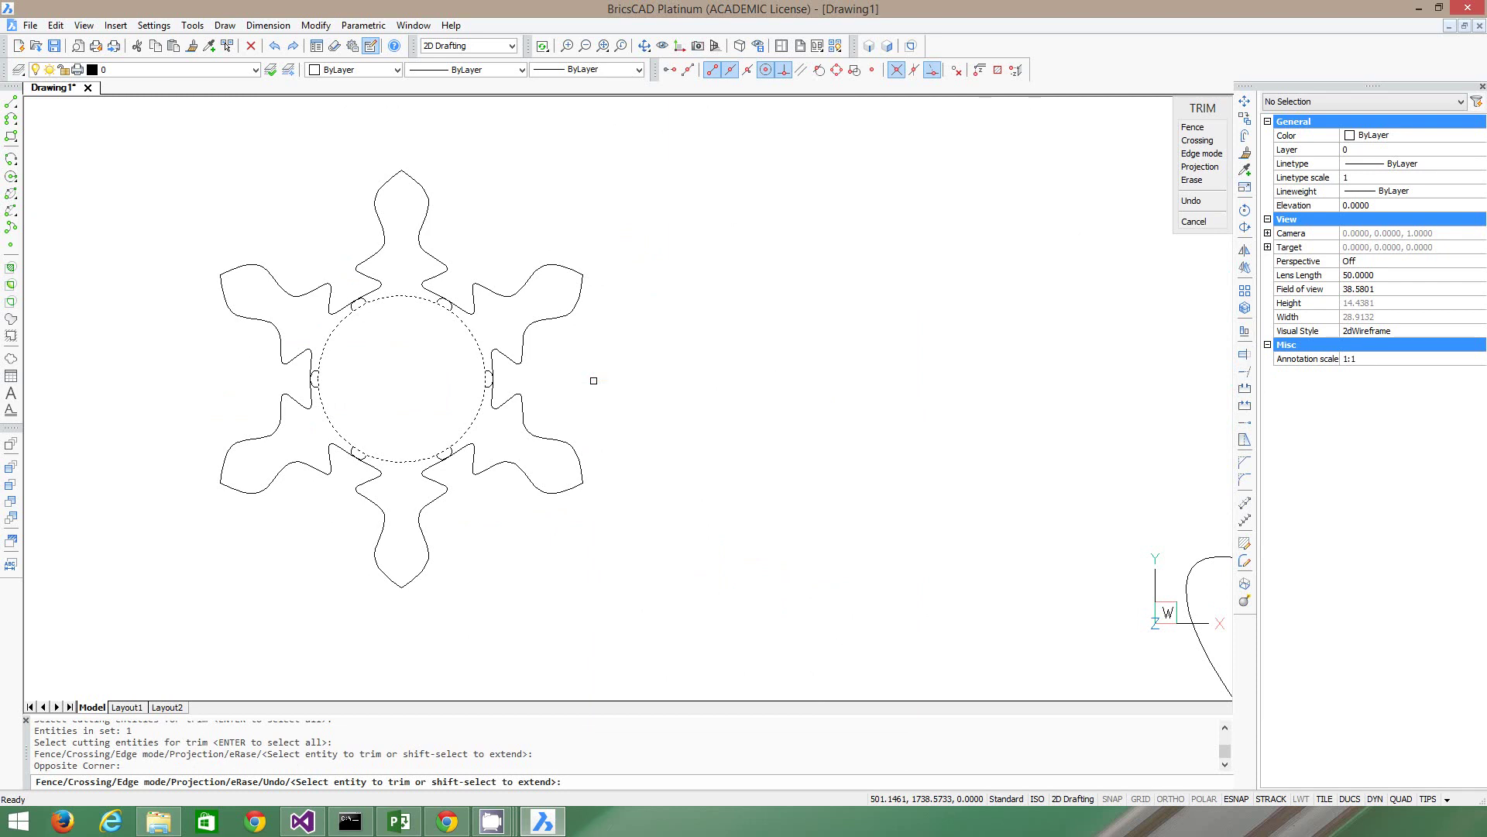
key(Escape)
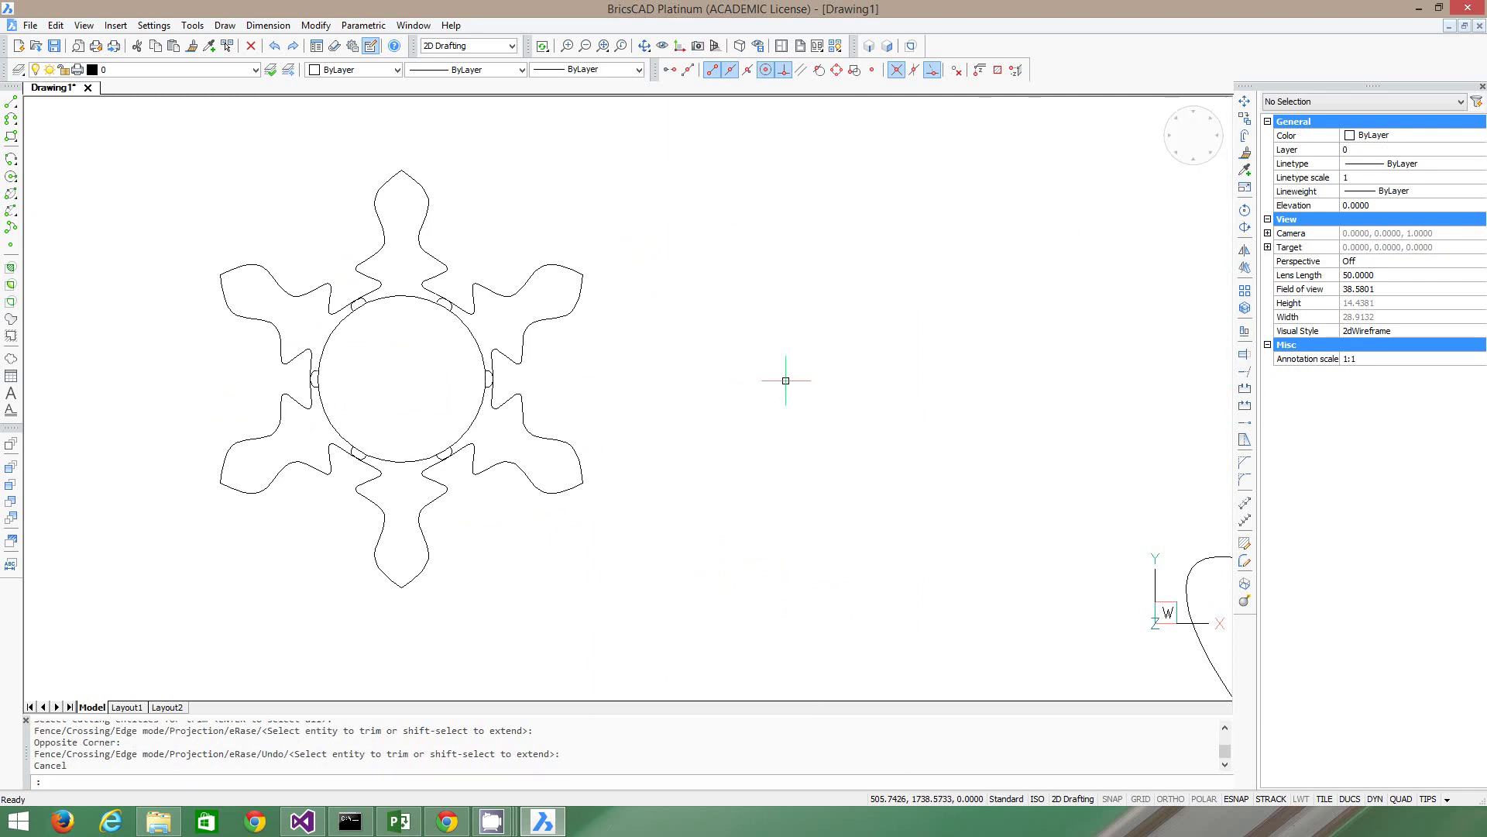
scroll(787, 376, down, 9)
scroll(617, 374, up, 4)
scroll(584, 414, down, 2)
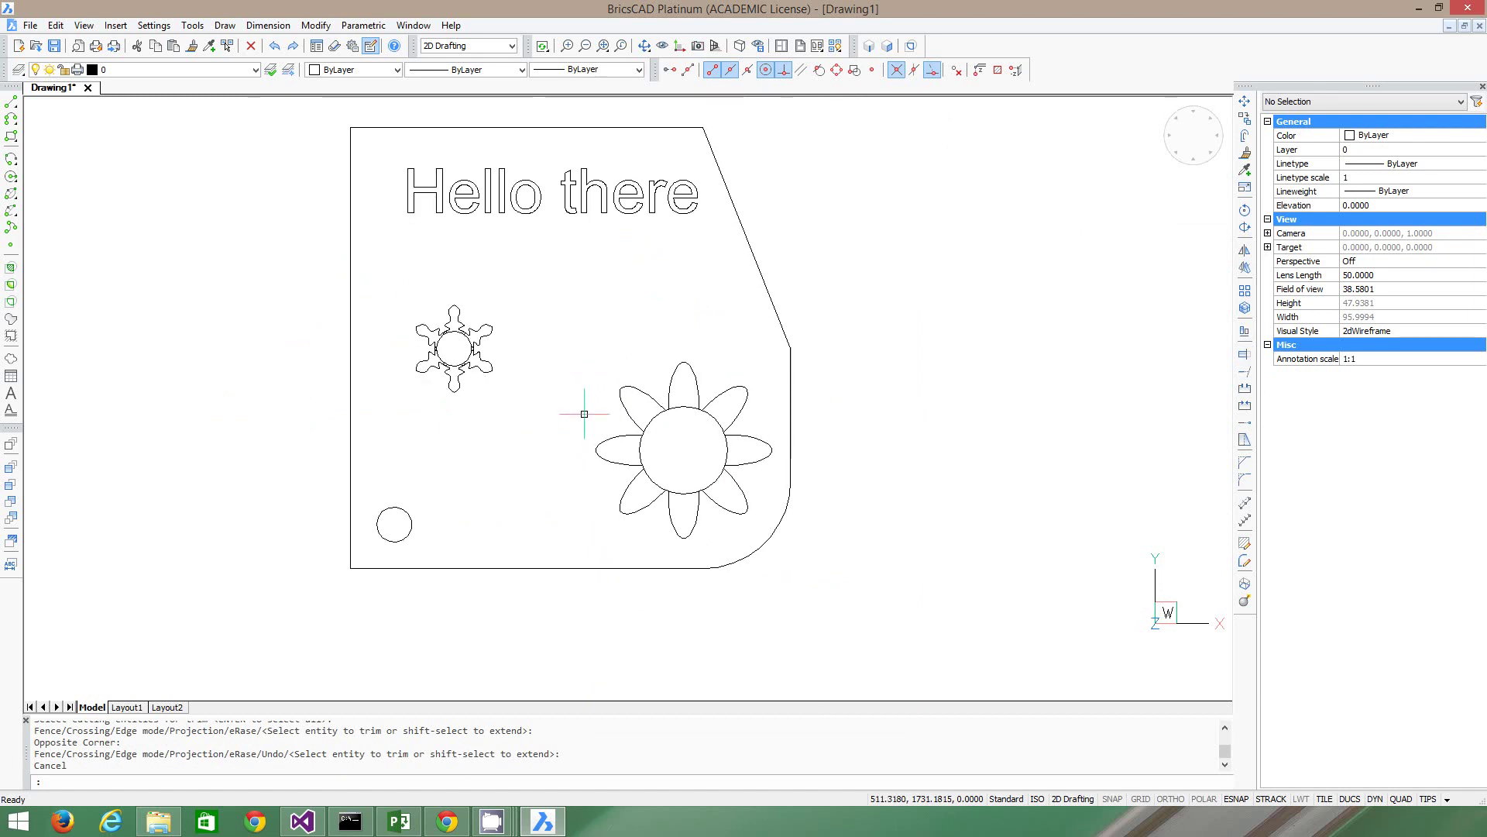